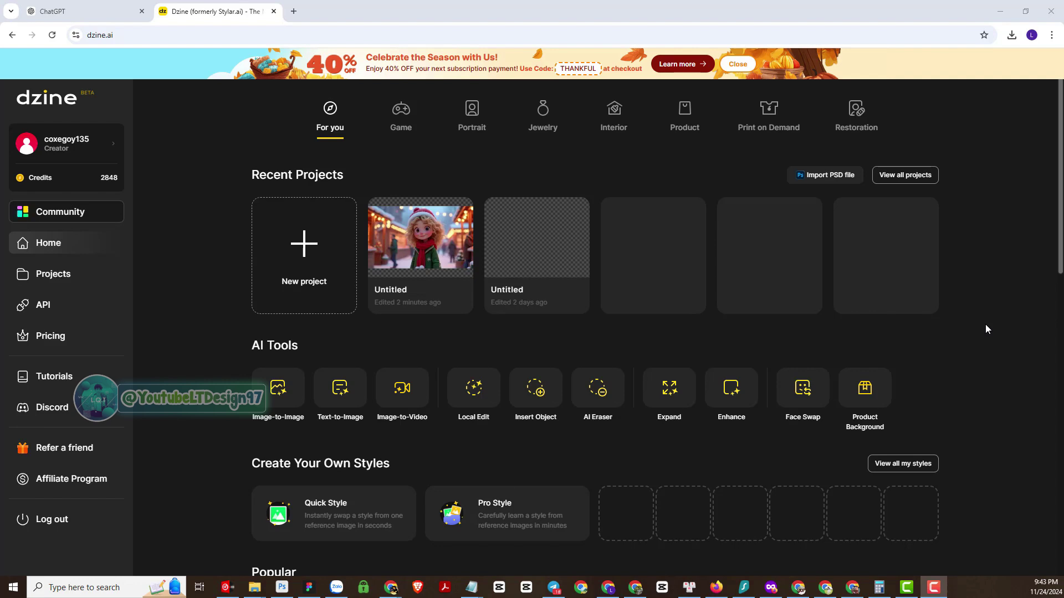
- Review the monthly subscription plans on the Dzine pricing page and return to the home dashboard
key("alt+Tab")
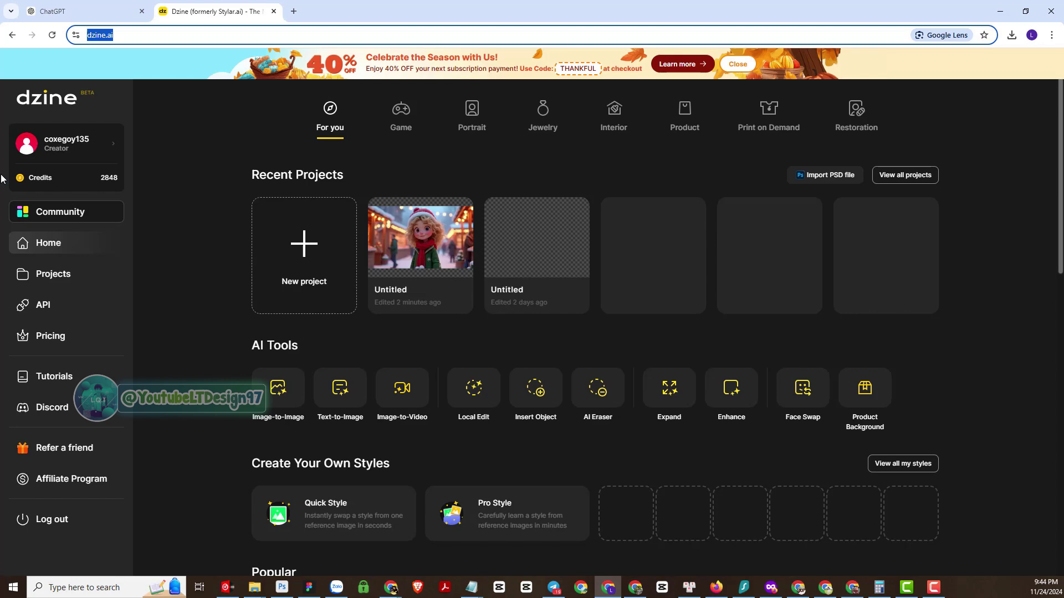
left_click(46, 337)
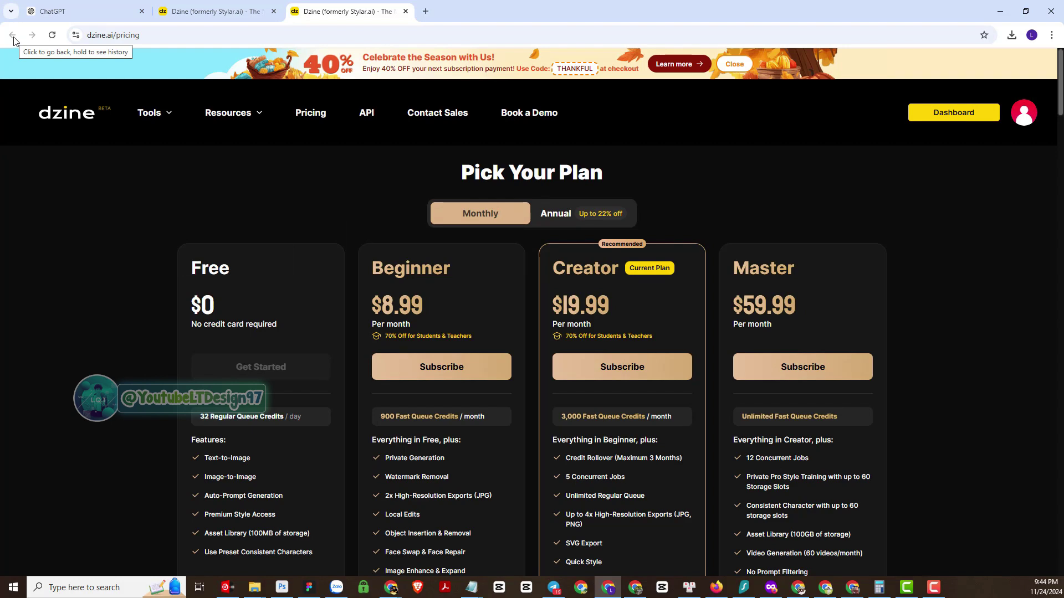
key("ctrl+shift+Tab")
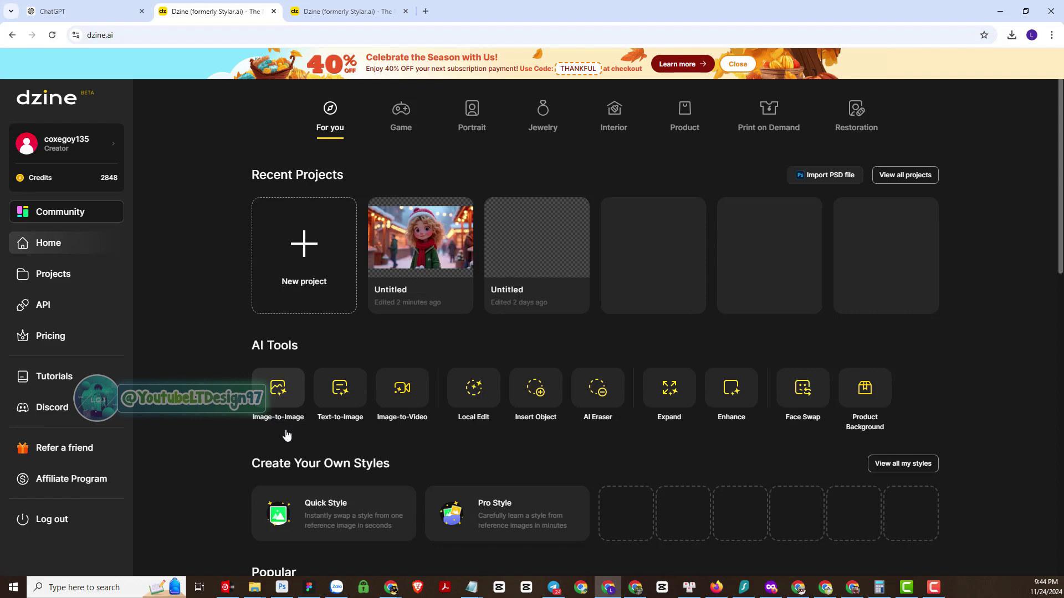
- Create a new project named "3d Character" with a 16:9 canvas
left_click(303, 273)
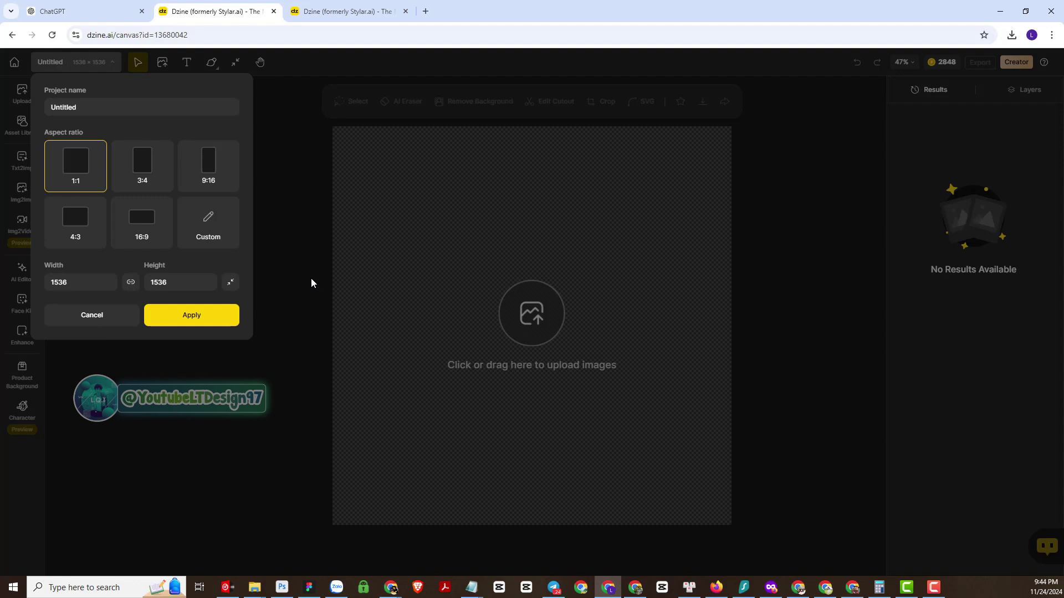
left_click(145, 240)
double_click(47, 107)
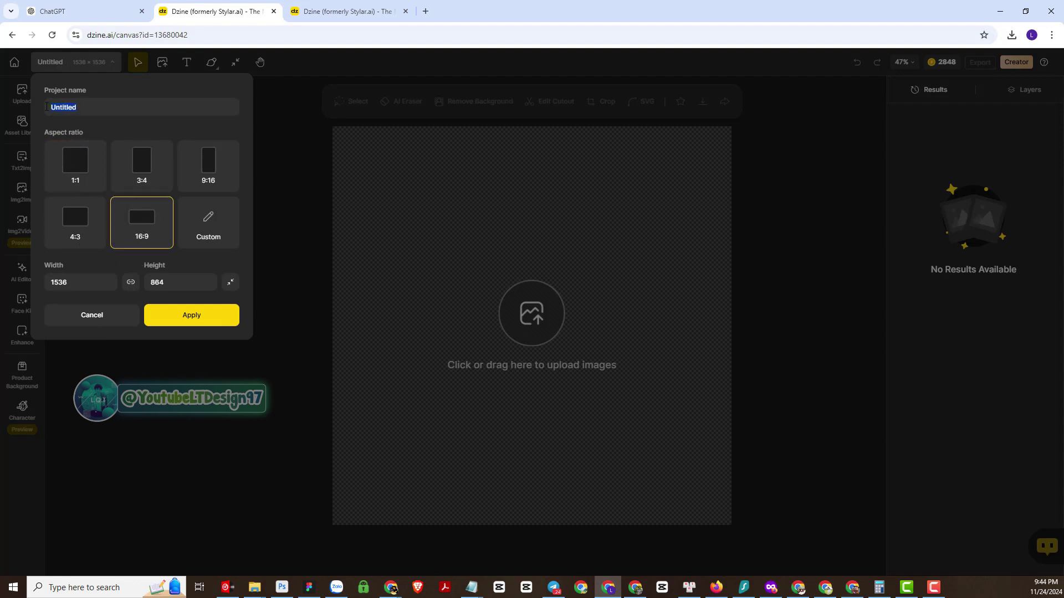
type("3d Character")
left_click(191, 320)
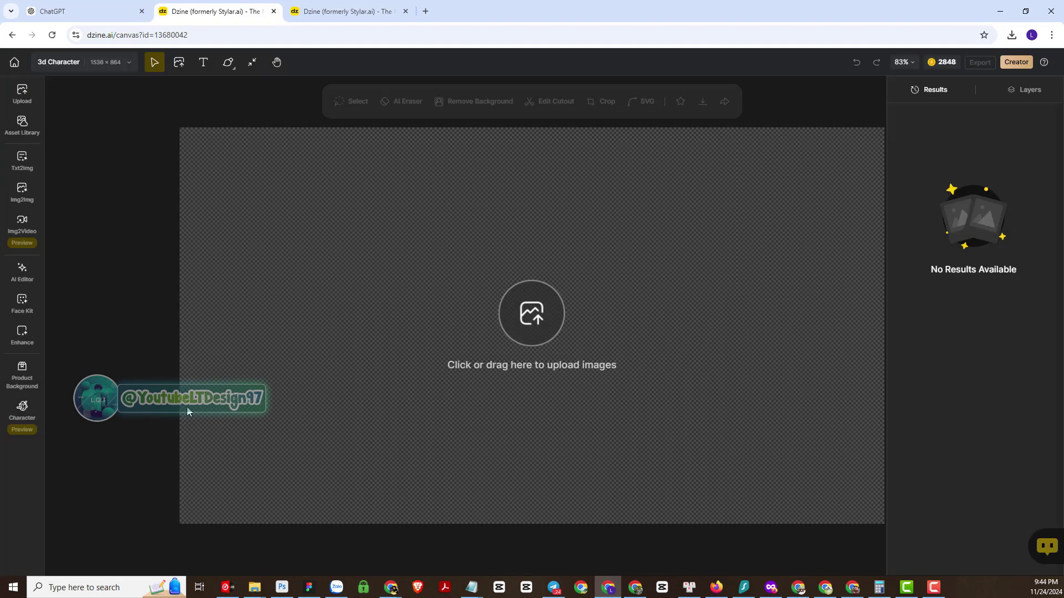
- Set the text-to-image style to FLUX.1
left_click(20, 167)
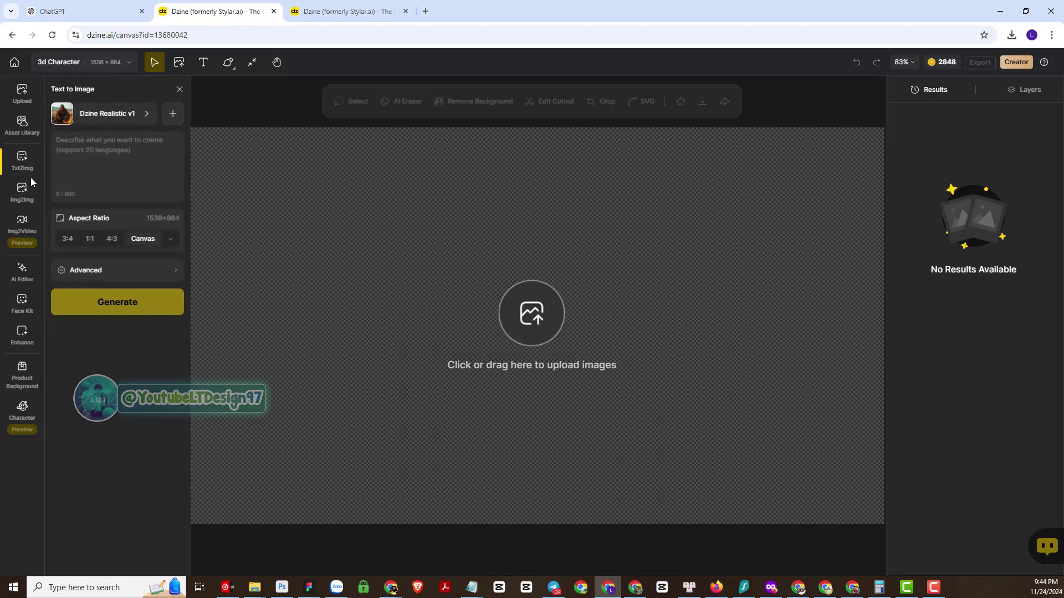
left_click(83, 116)
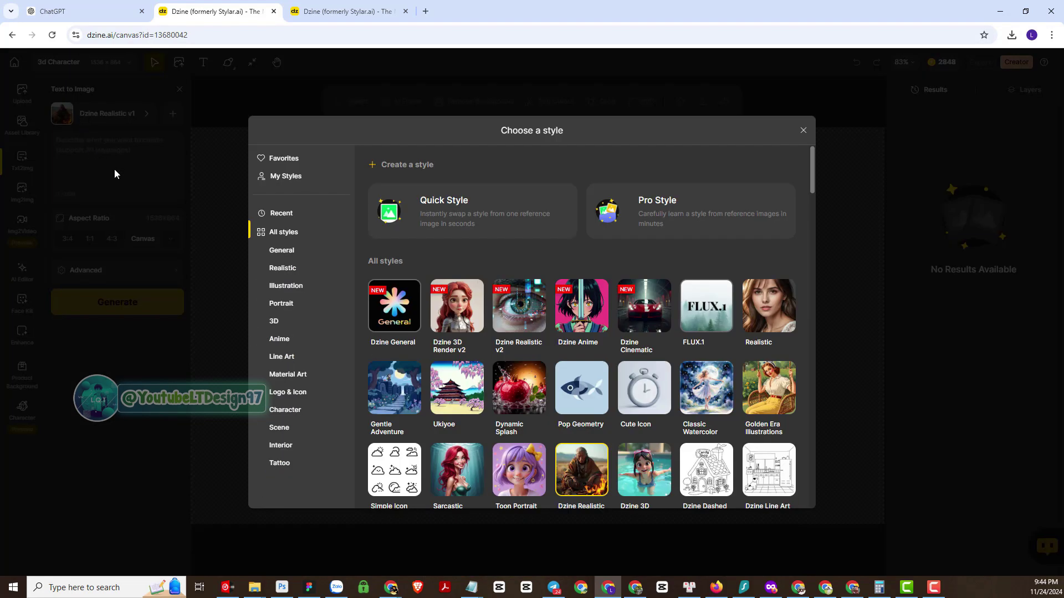
left_click(706, 302)
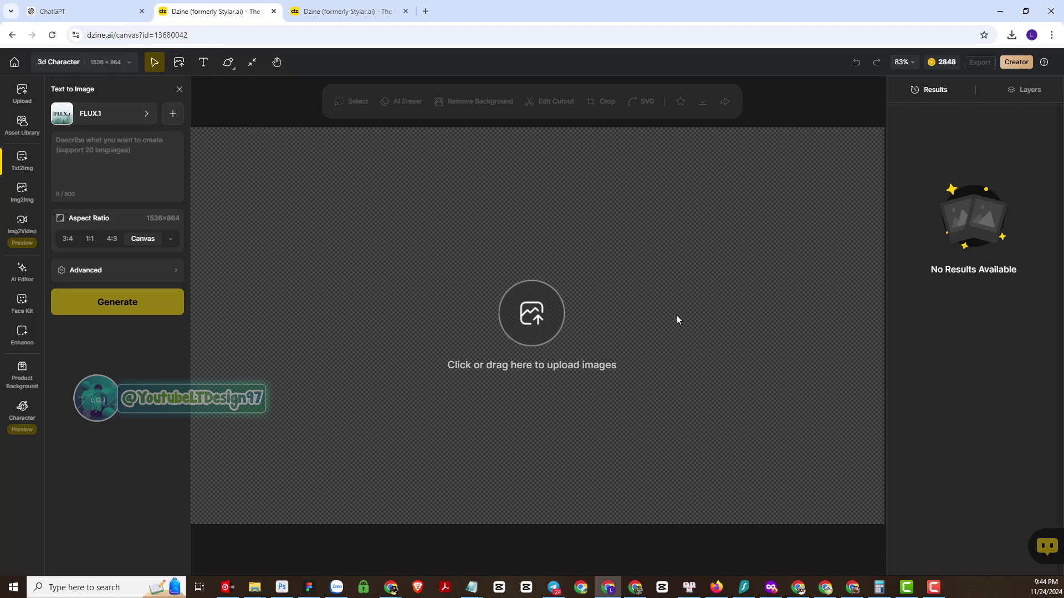
left_click(112, 114)
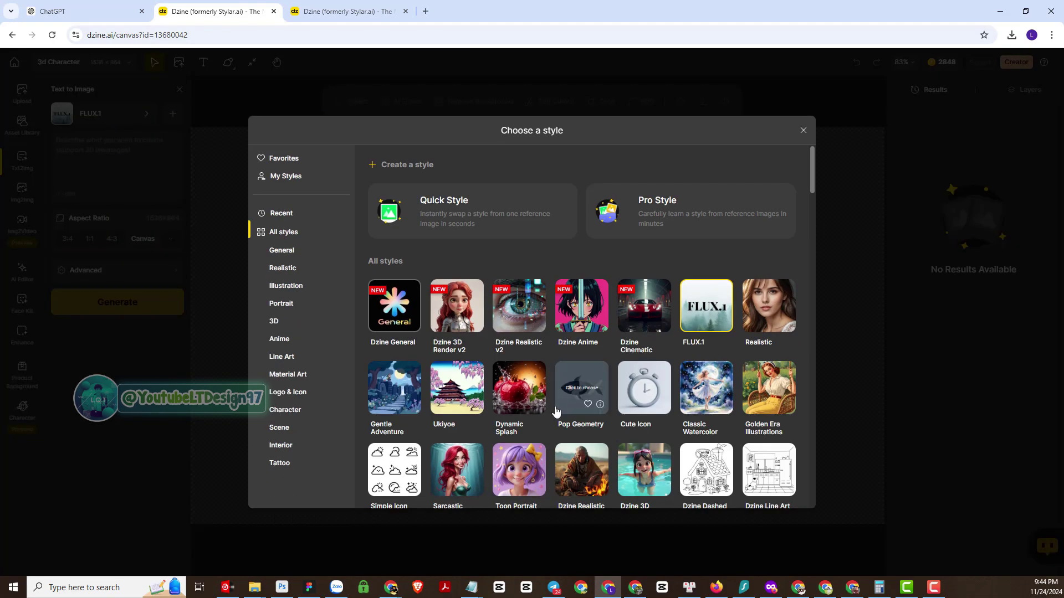
scroll(576, 337, "down", 3)
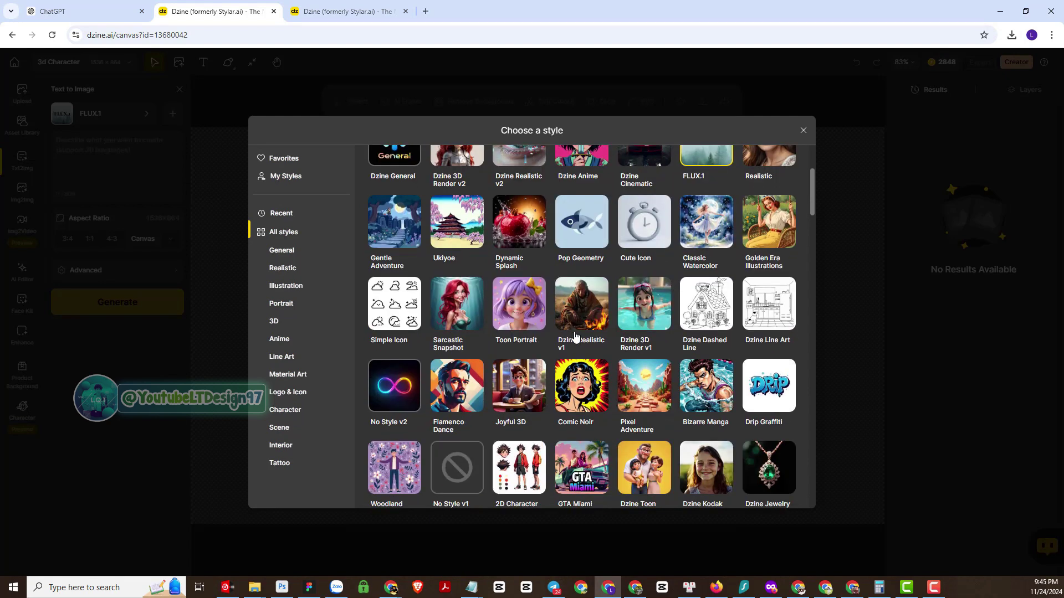
scroll(548, 328, "up", 3)
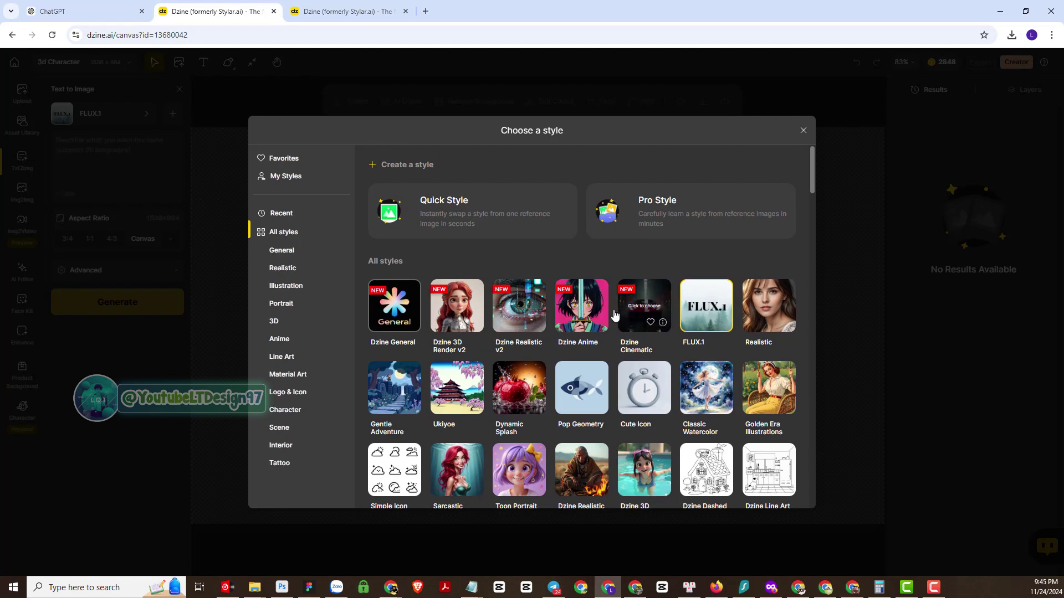
left_click(477, 94)
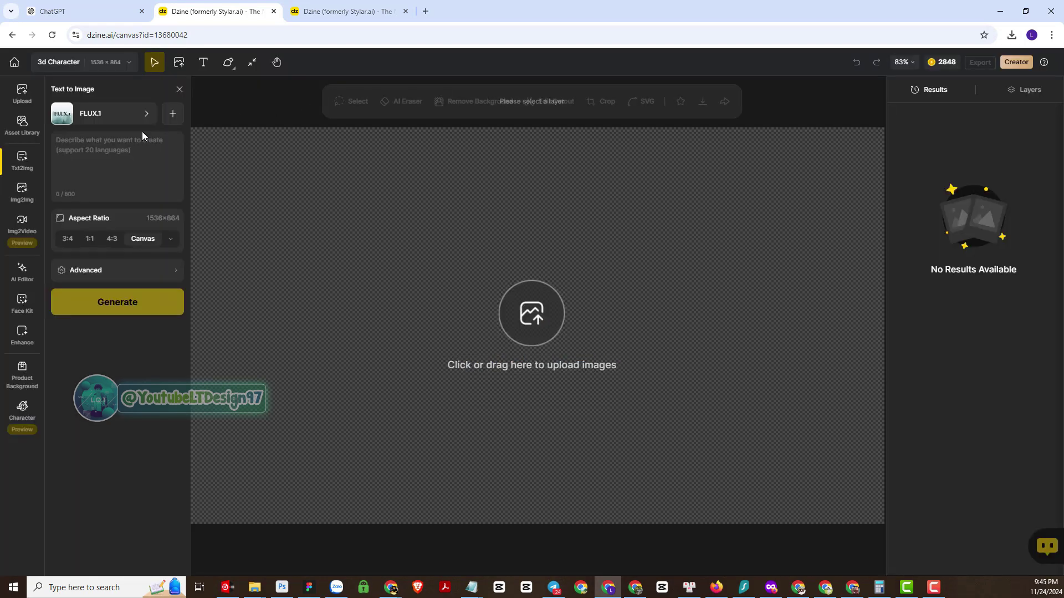
- Generate images from the copied prompt about a cheerful young 3D animated boy in a Santa hat at a snowy Christmas market
right_click(114, 150)
left_click(88, 139)
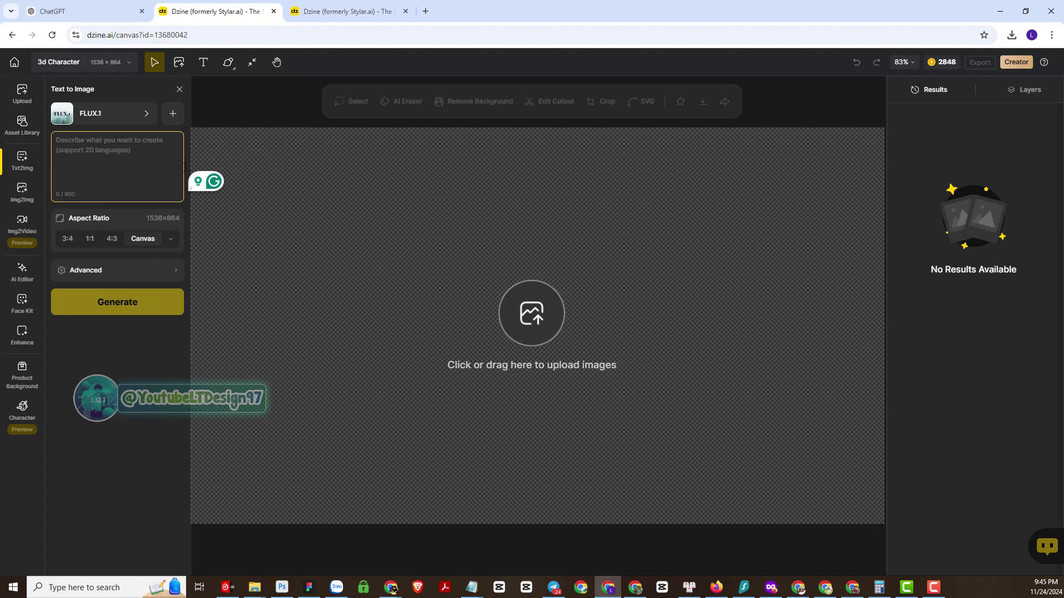
key("alt+Tab")
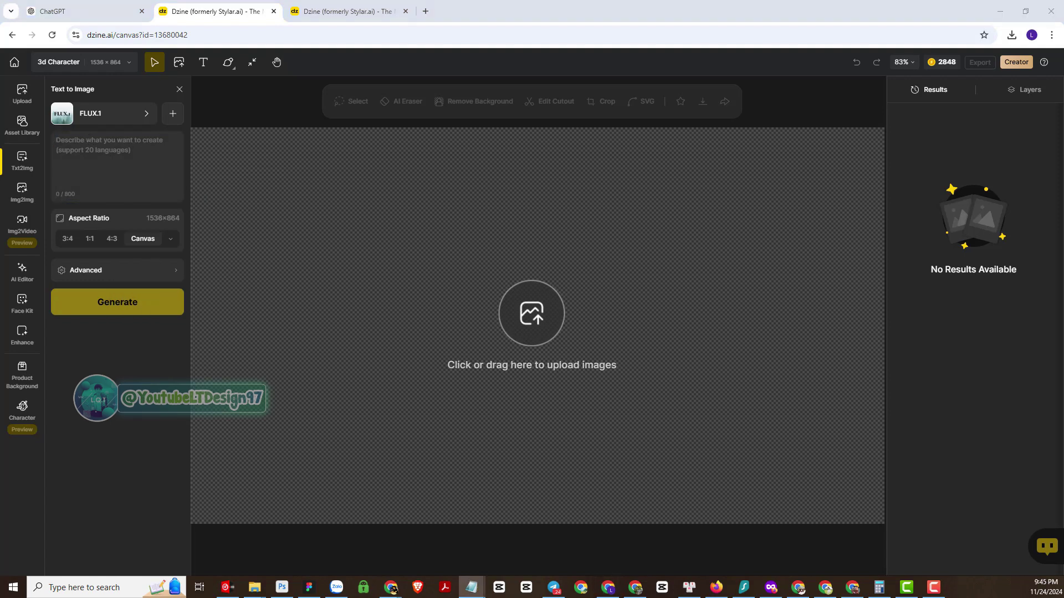
left_click(105, 161)
key("ctrl+v")
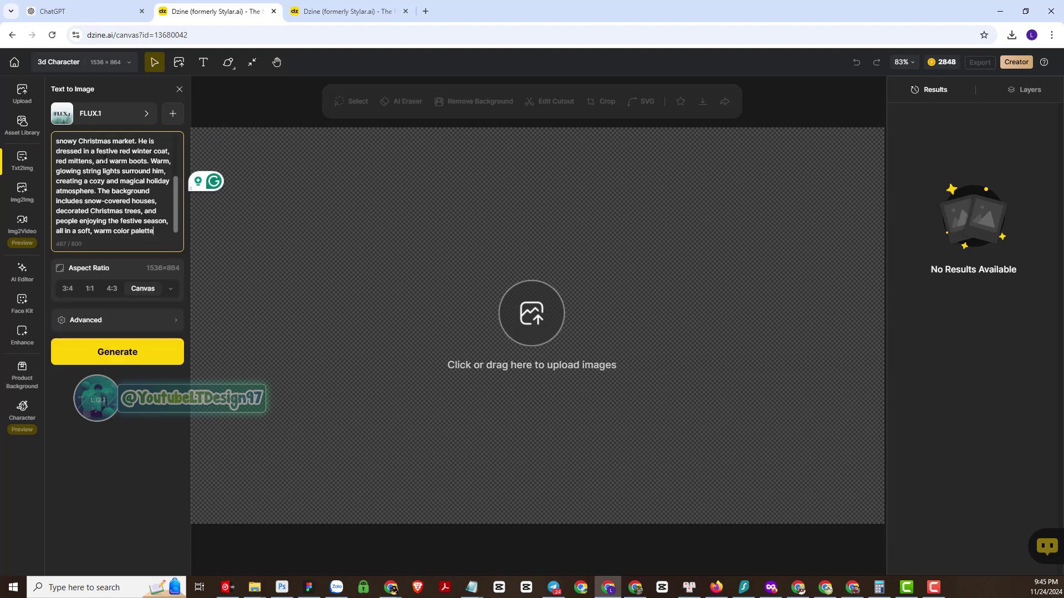
scroll(105, 164, "up", 3)
scroll(107, 169, "down", 3)
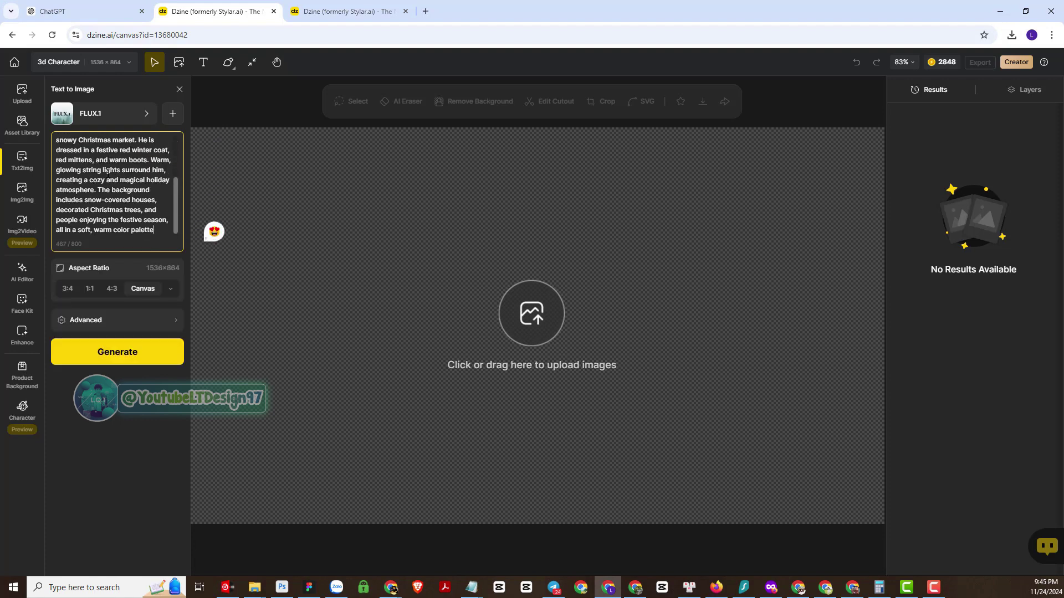
scroll(107, 171, "up", 3)
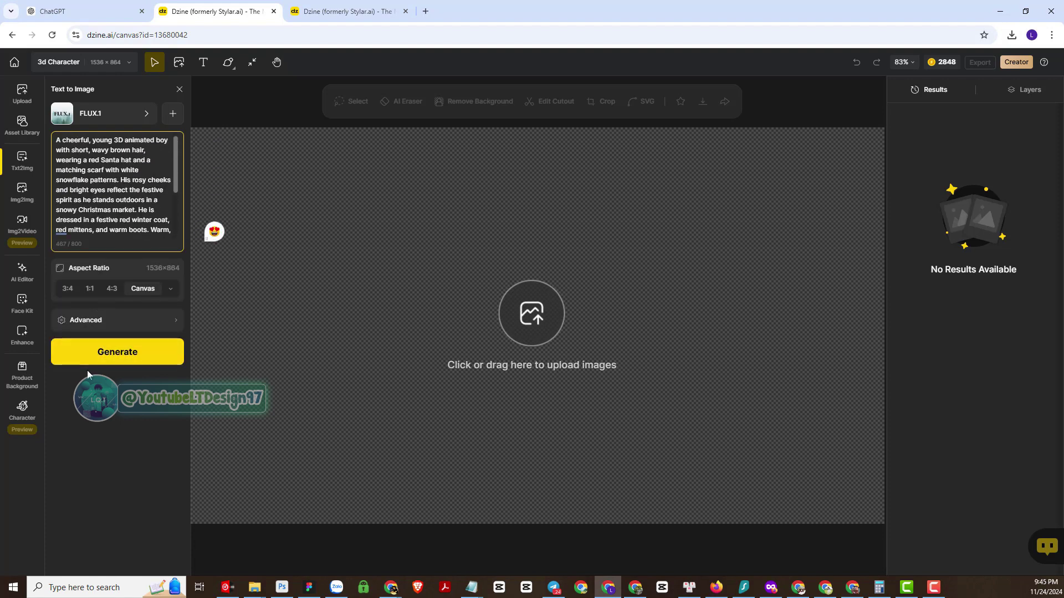
left_click(115, 357)
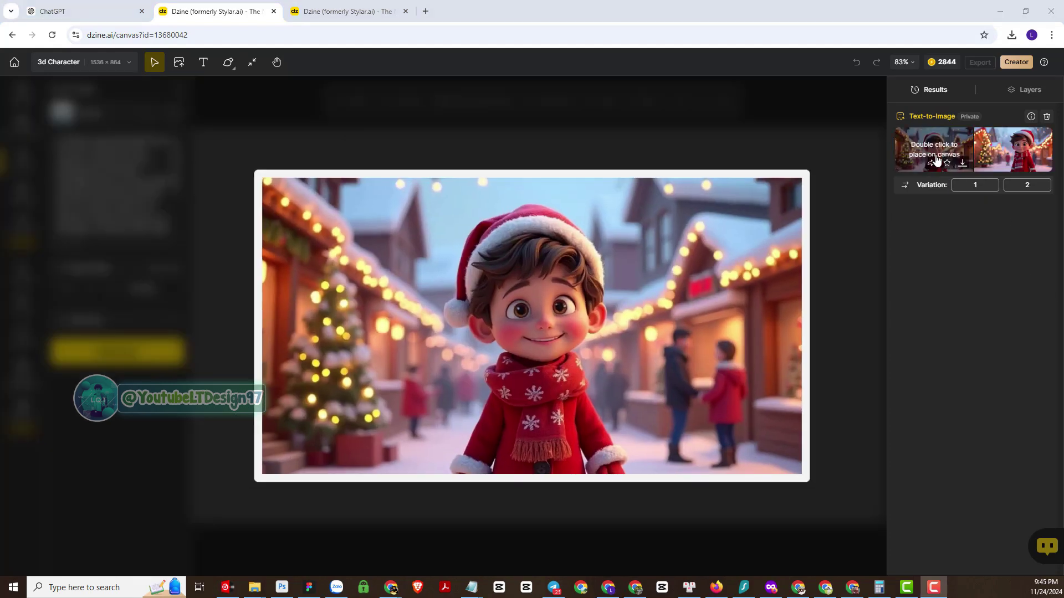
- Generate a second batch from the same prompt and place both images of the first batch on the canvas
mouse_move(953, 154)
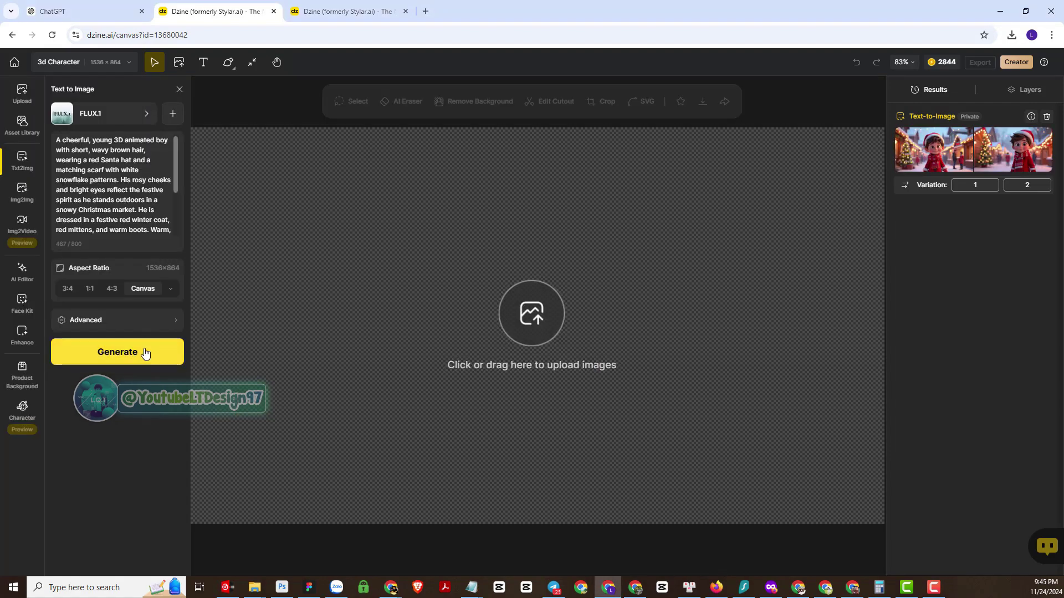
left_click(146, 354)
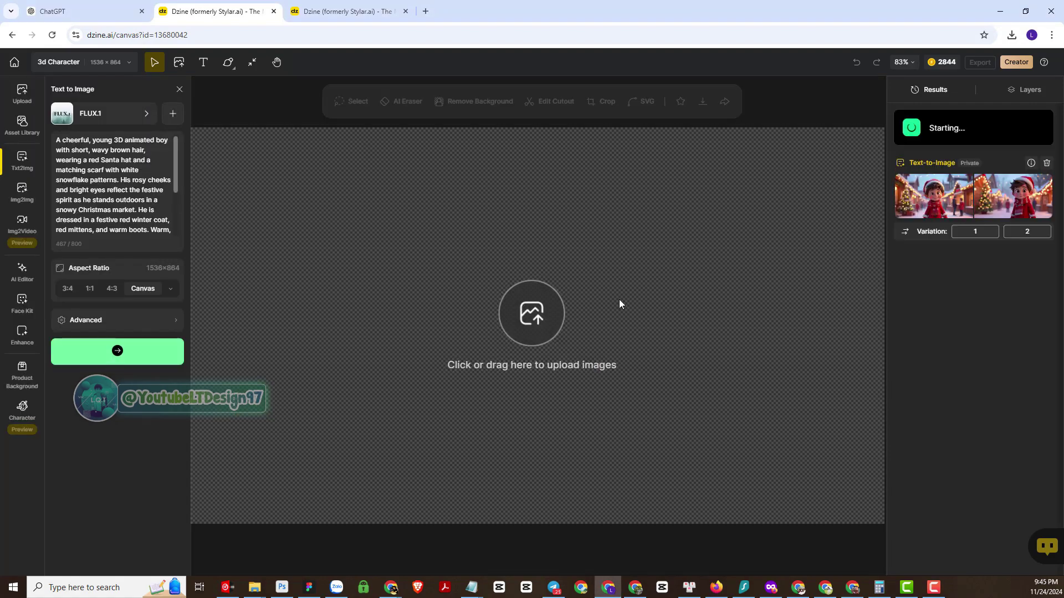
double_click(924, 195)
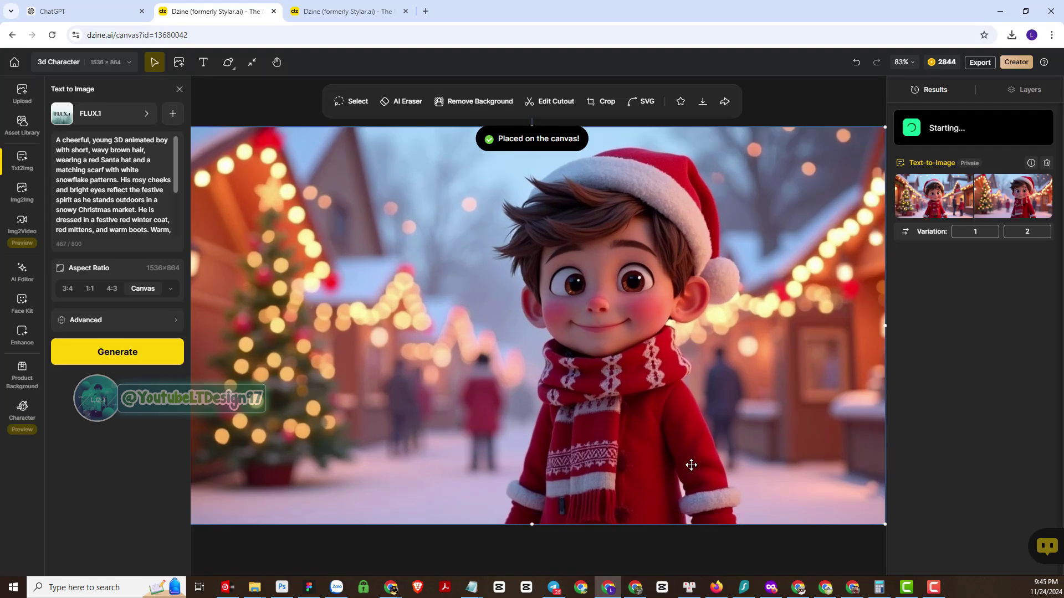
mouse_move(940, 261)
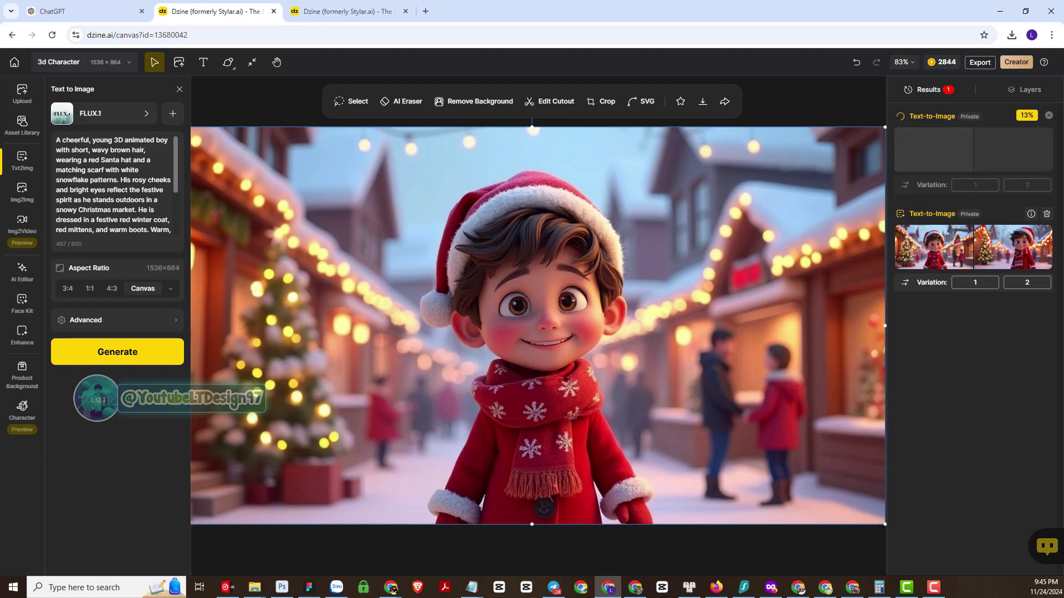
mouse_move(1035, 256)
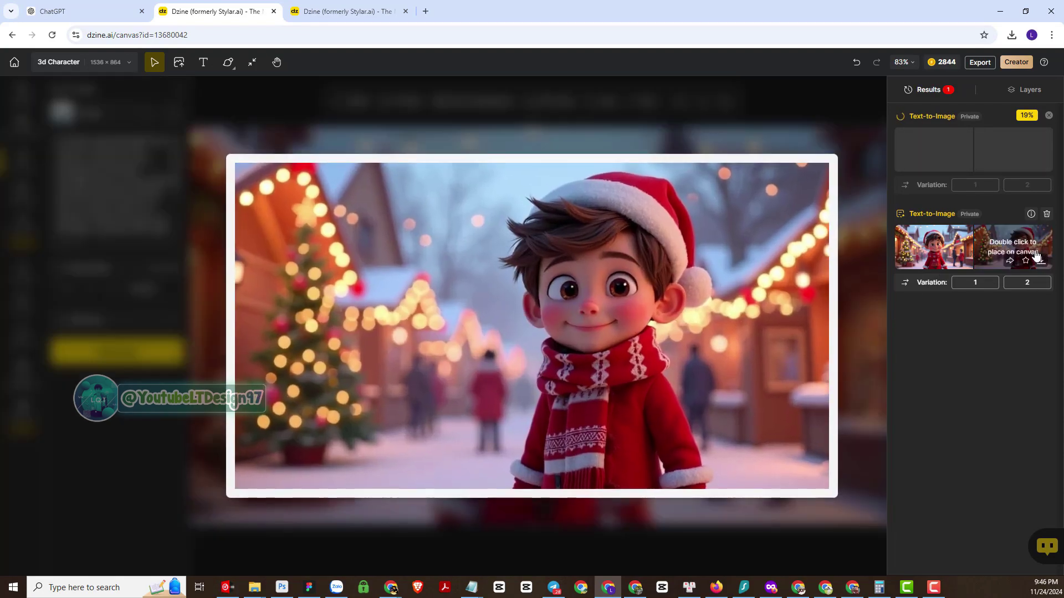
double_click(1036, 256)
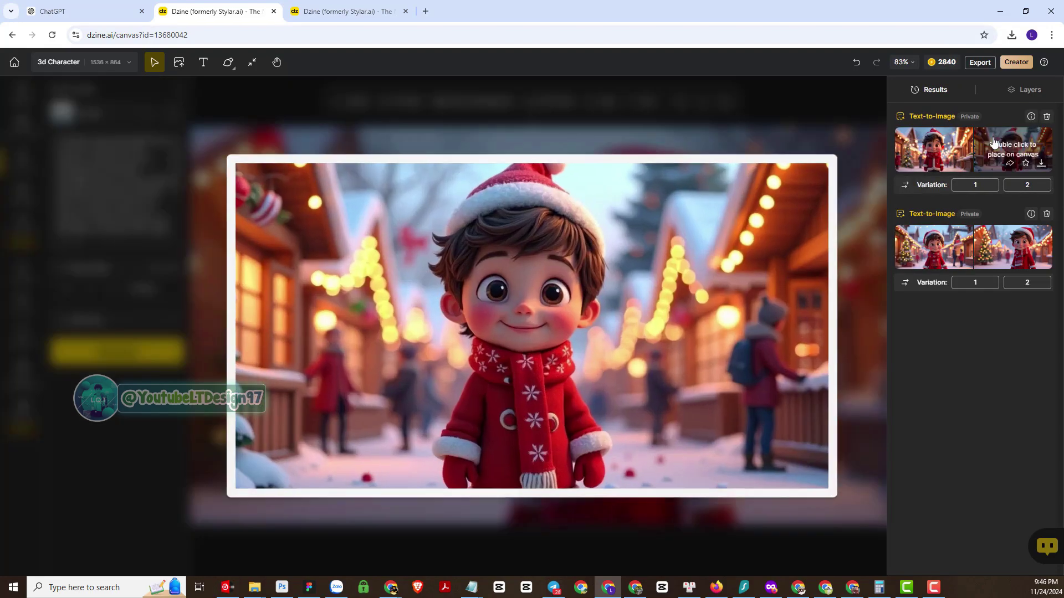
- Compare the generated images by placing ones from the newer batch and the earlier batch's second image on the canvas
double_click(993, 143)
mouse_move(898, 142)
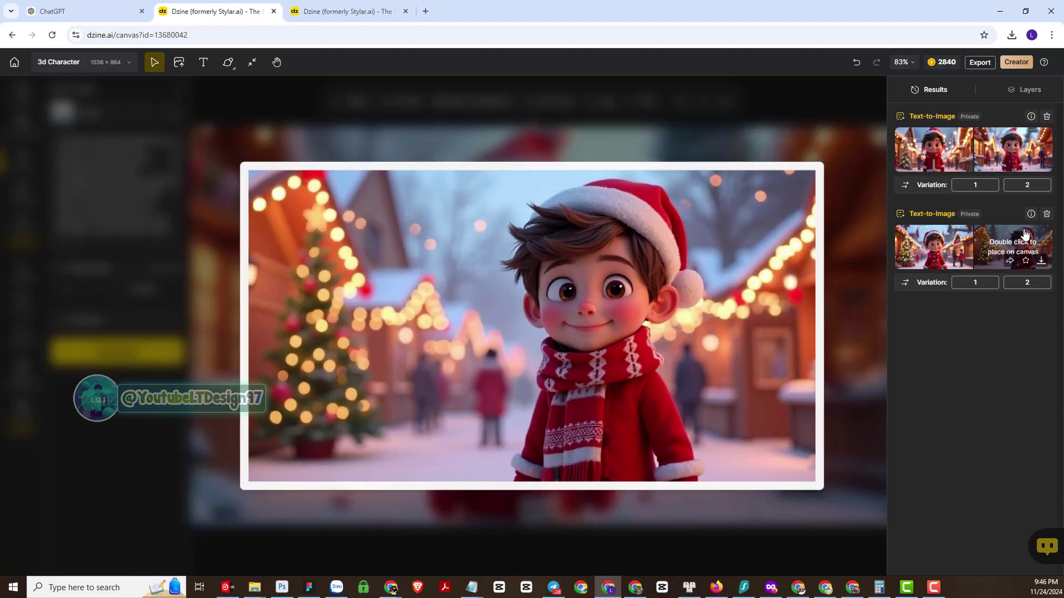
mouse_move(947, 239)
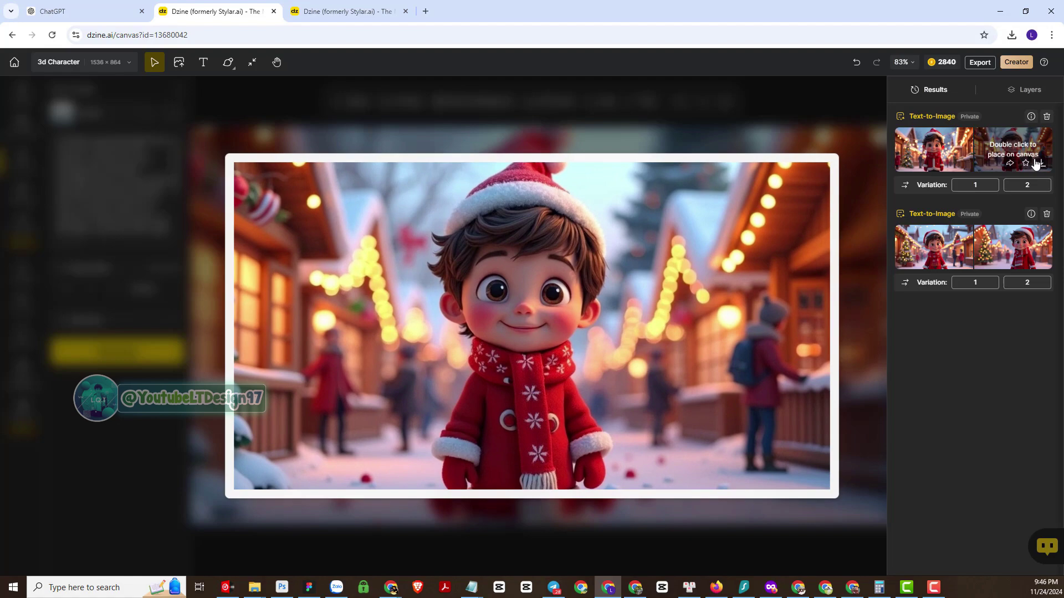
left_click(1013, 149)
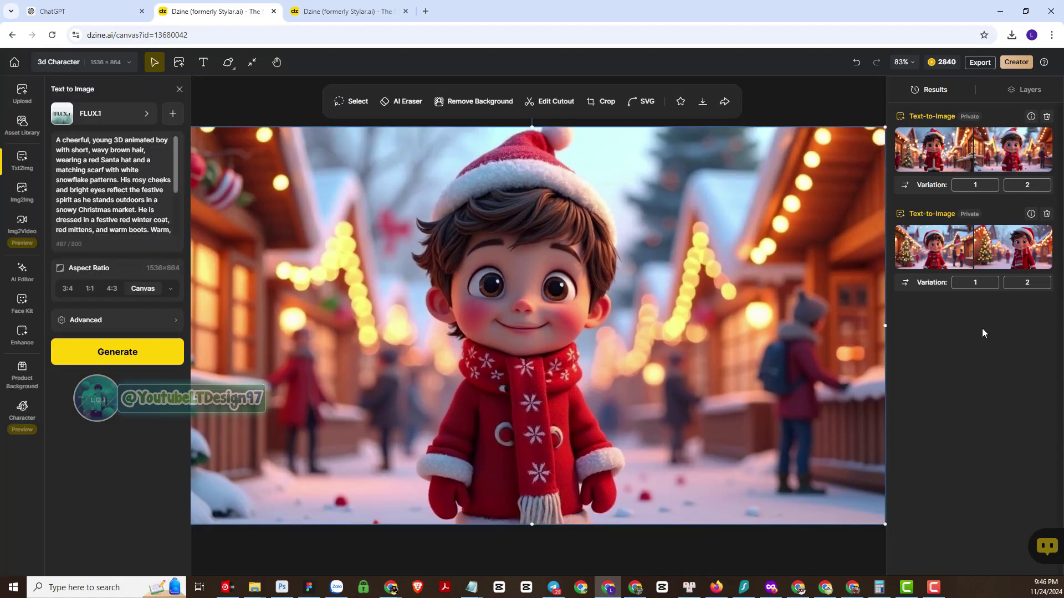
mouse_move(996, 263)
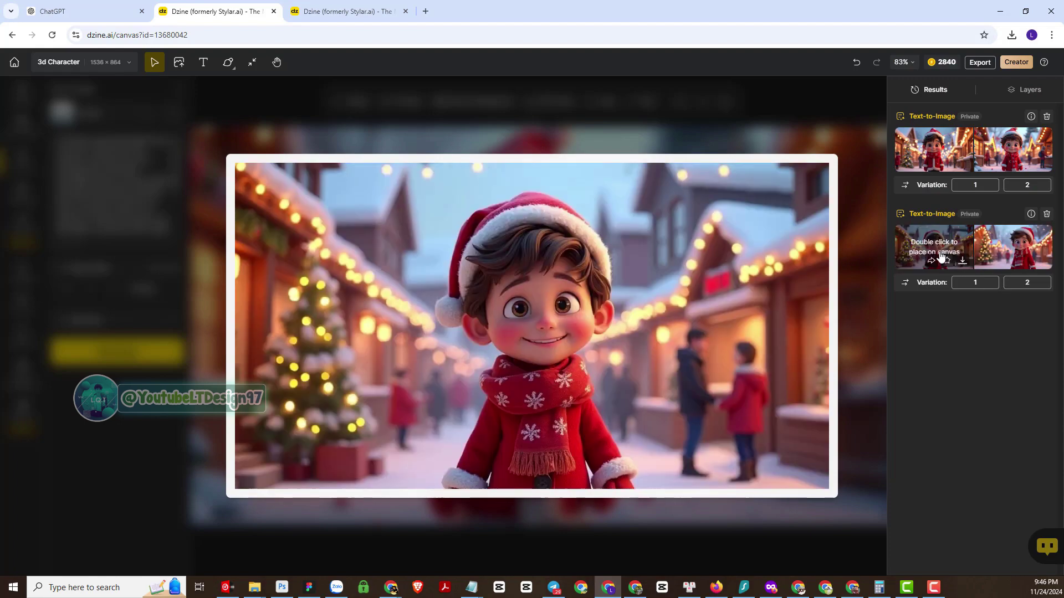
double_click(999, 246)
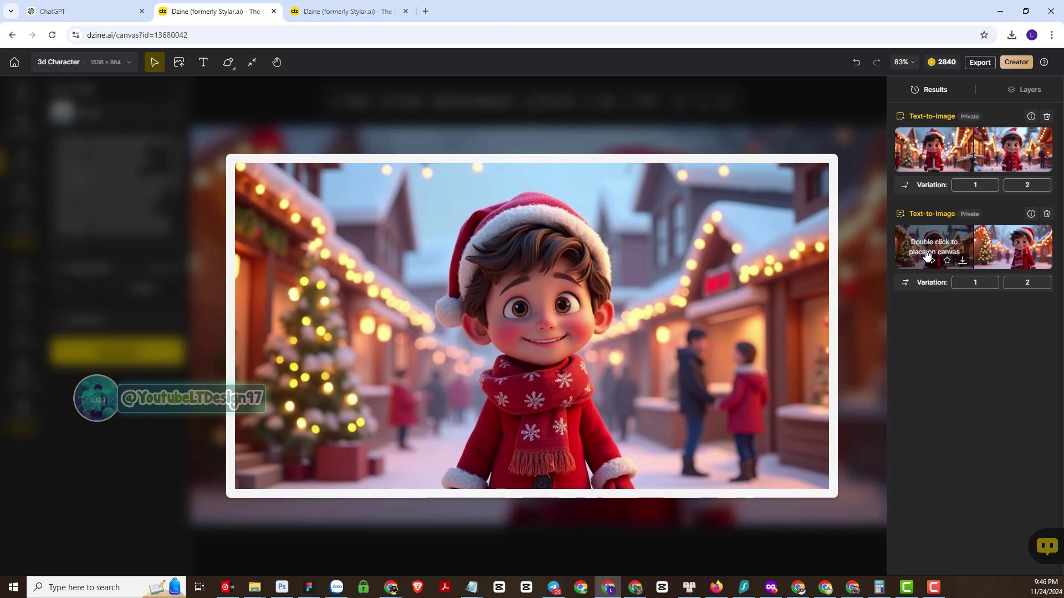
- Place the earlier batch's first image on the canvas and upscale it 2x as a PNG for download
double_click(962, 251)
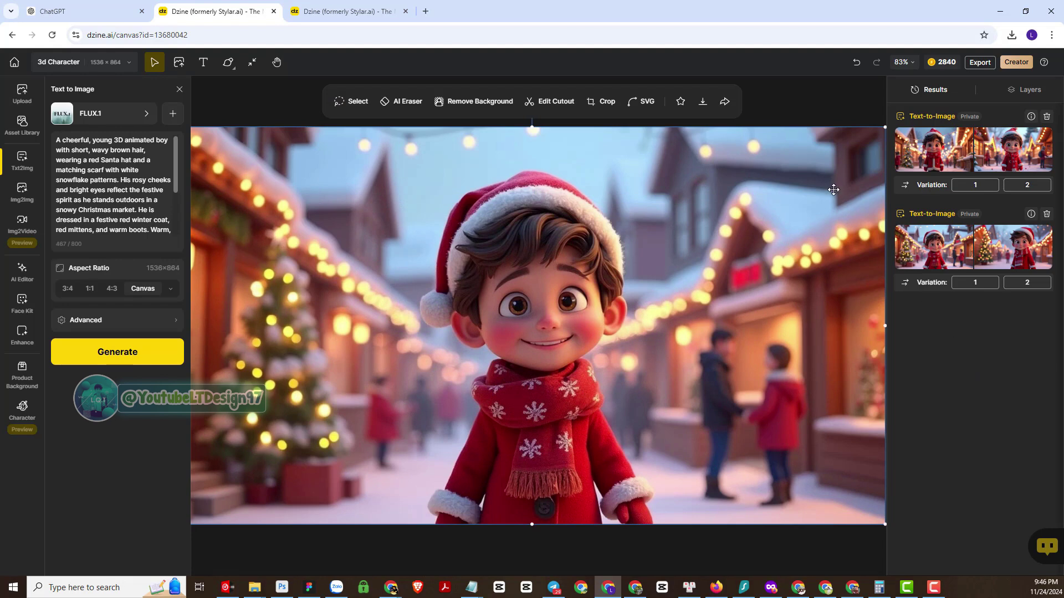
left_click(702, 103)
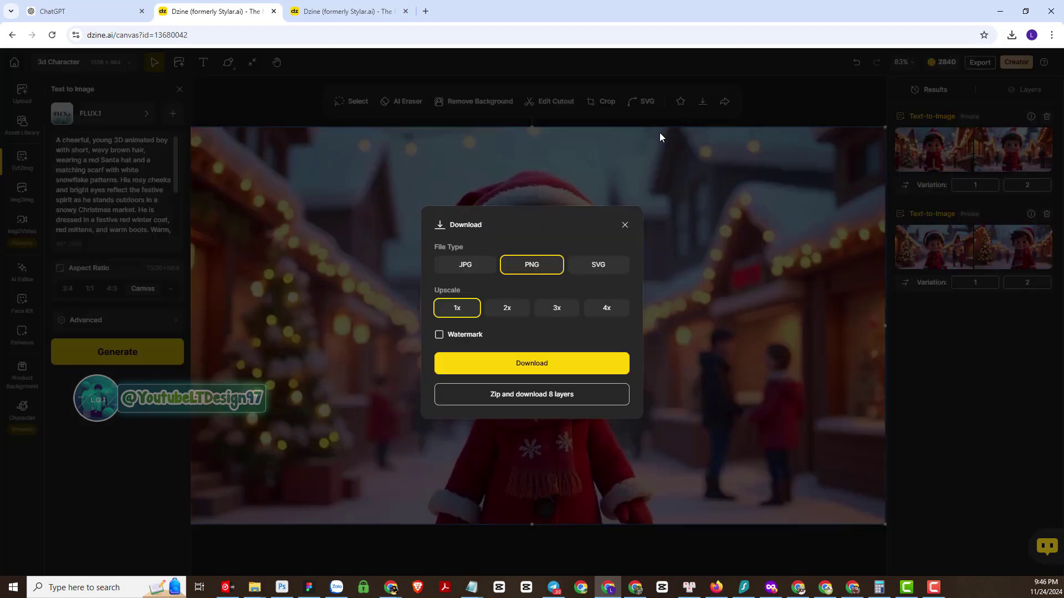
left_click(510, 308)
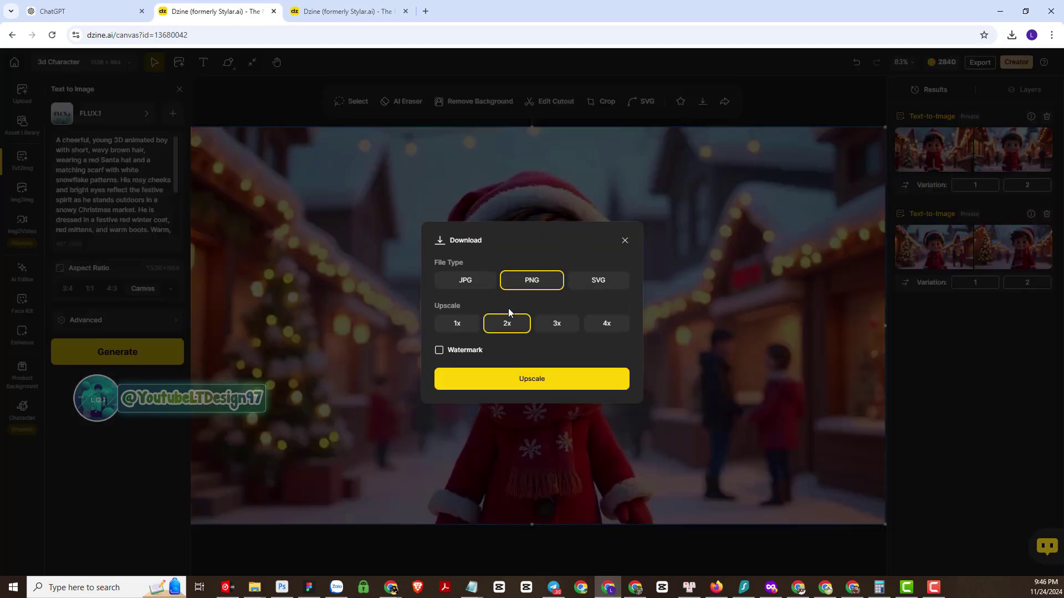
left_click(525, 382)
- Place the earlier batch's second image on the canvas and upscale it 2x as a PNG for download
mouse_move(1017, 302)
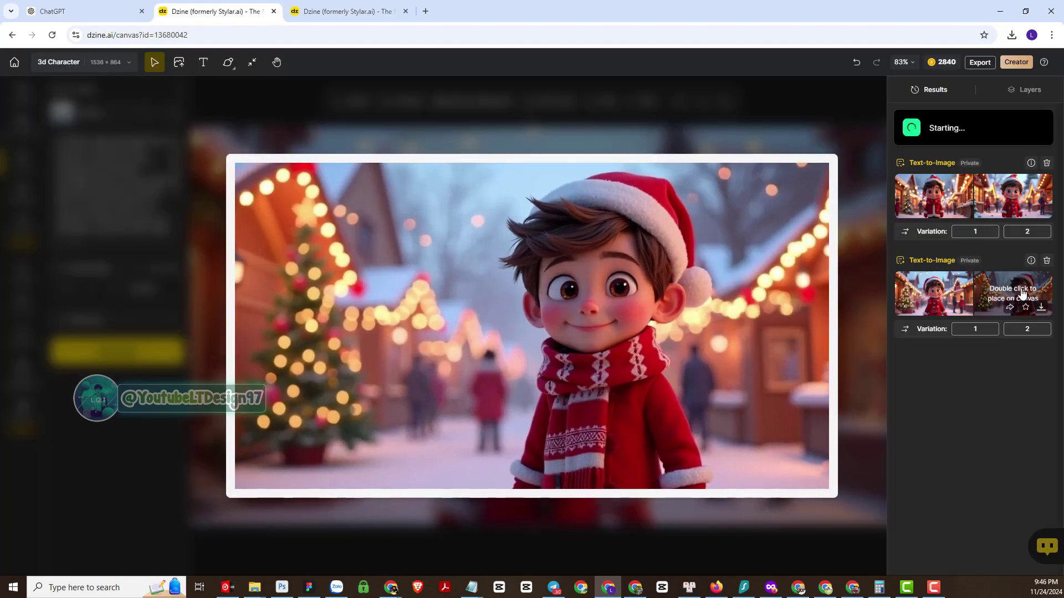
double_click(1022, 293)
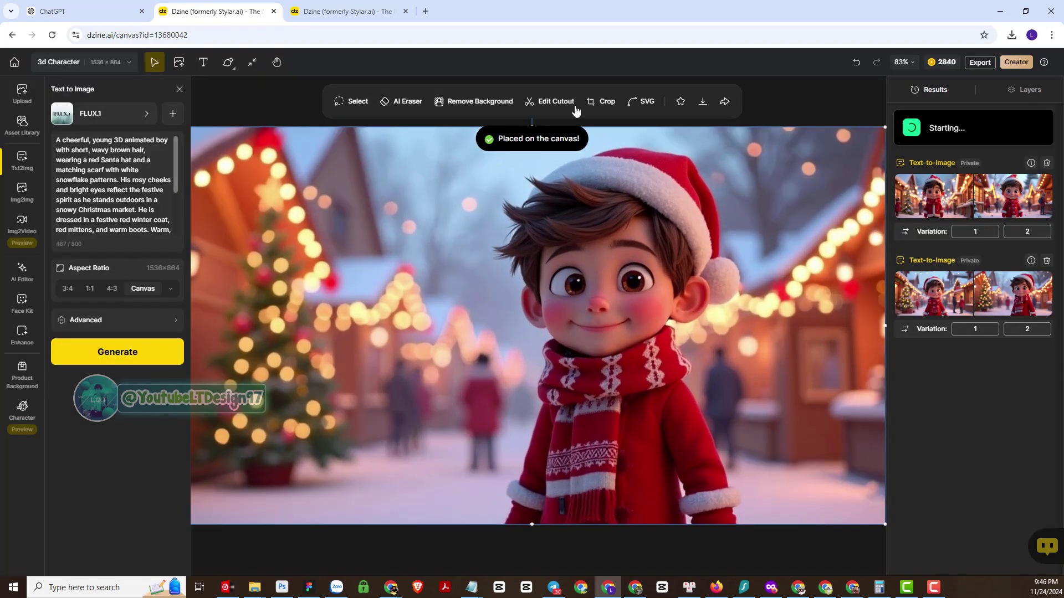
left_click(700, 102)
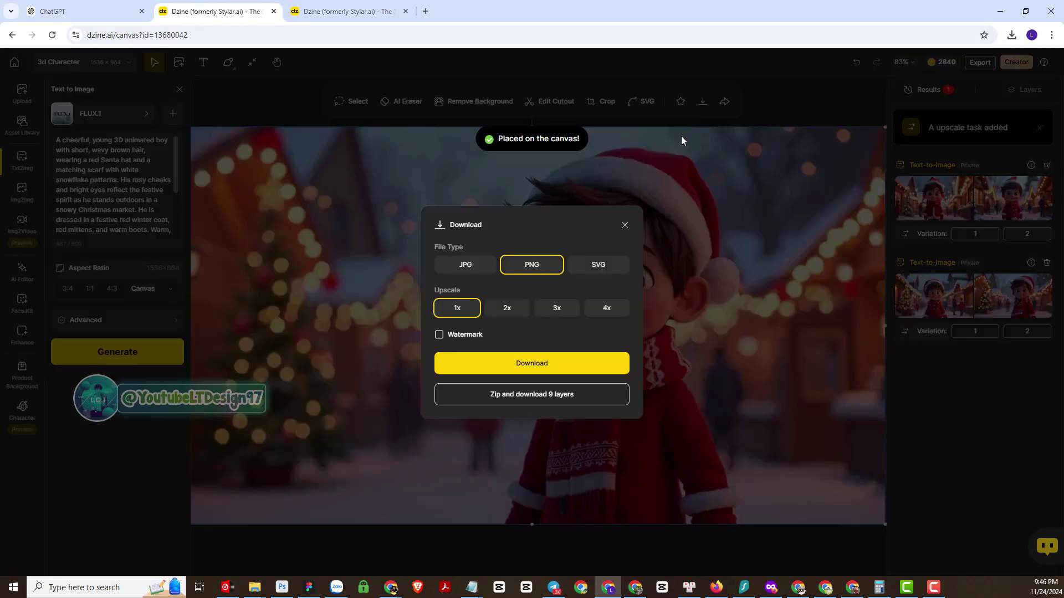
left_click(516, 313)
left_click(520, 377)
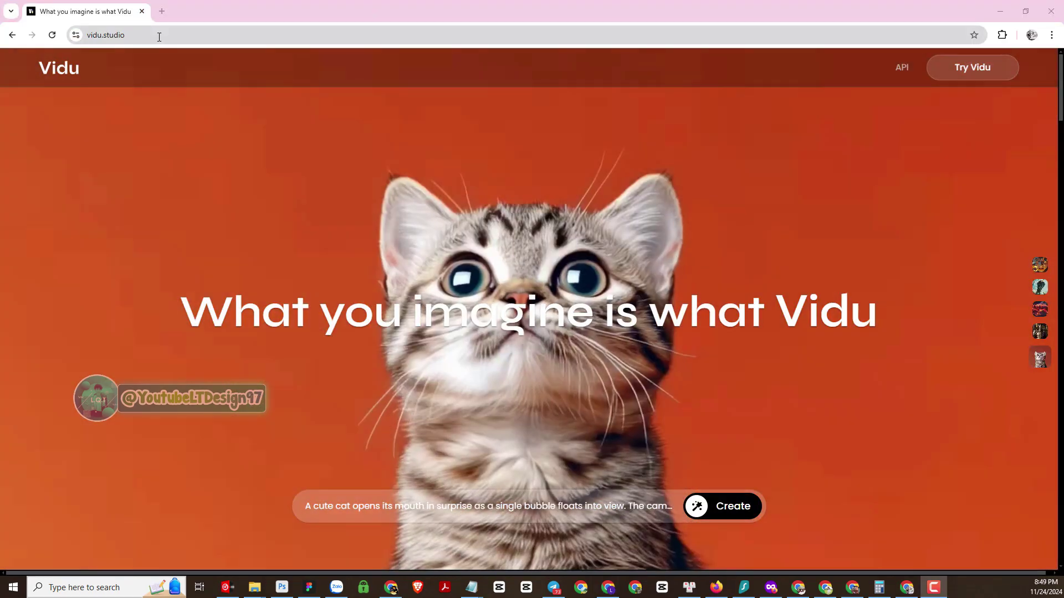
- Switch to the Vidu site (vidu.studio), start trying Vidu and log in with a Google account
left_click(159, 37)
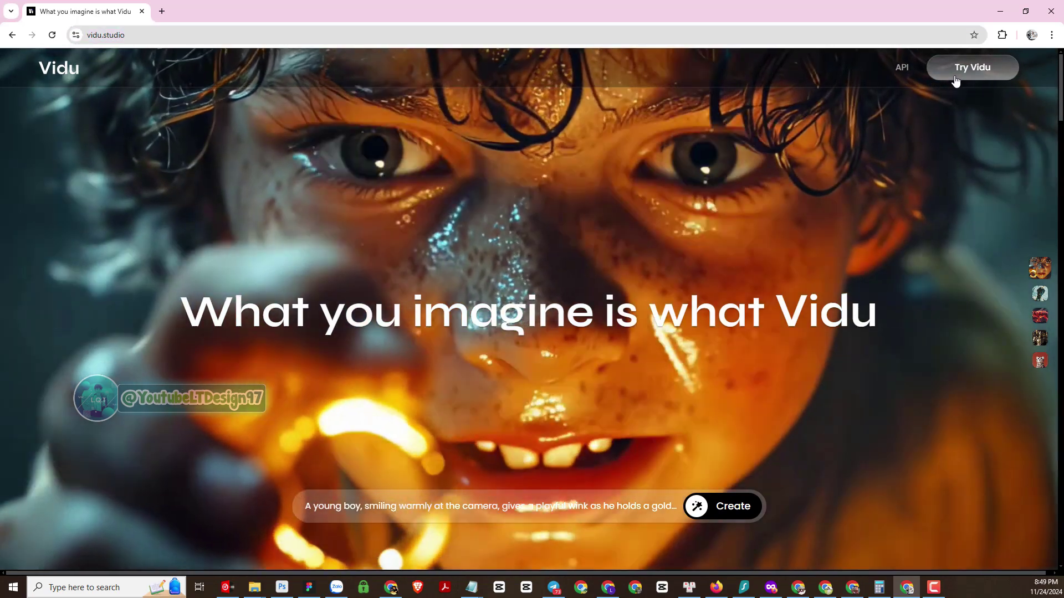
left_click(955, 82)
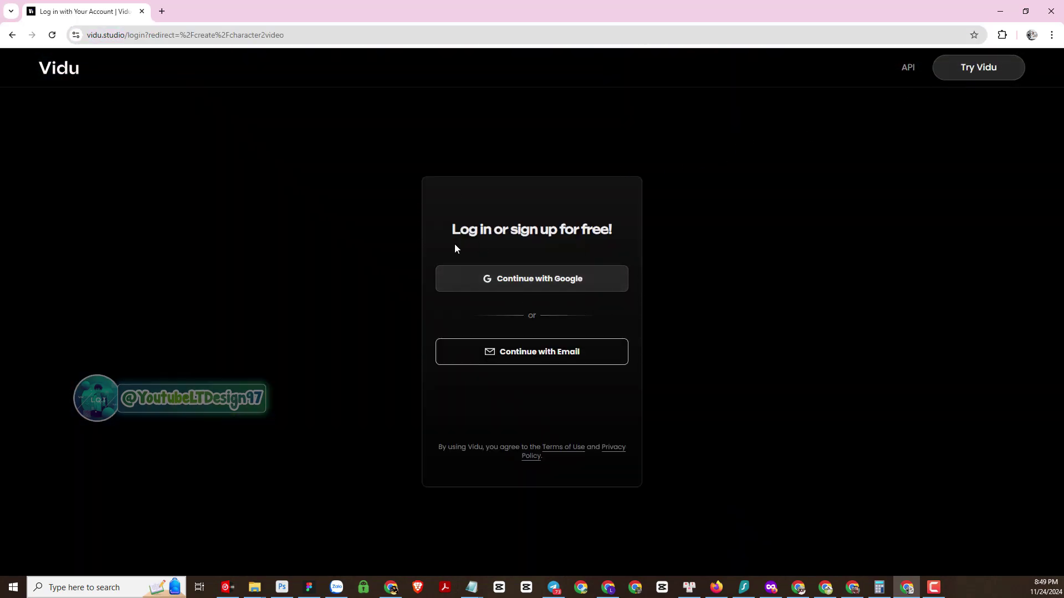
left_click(528, 287)
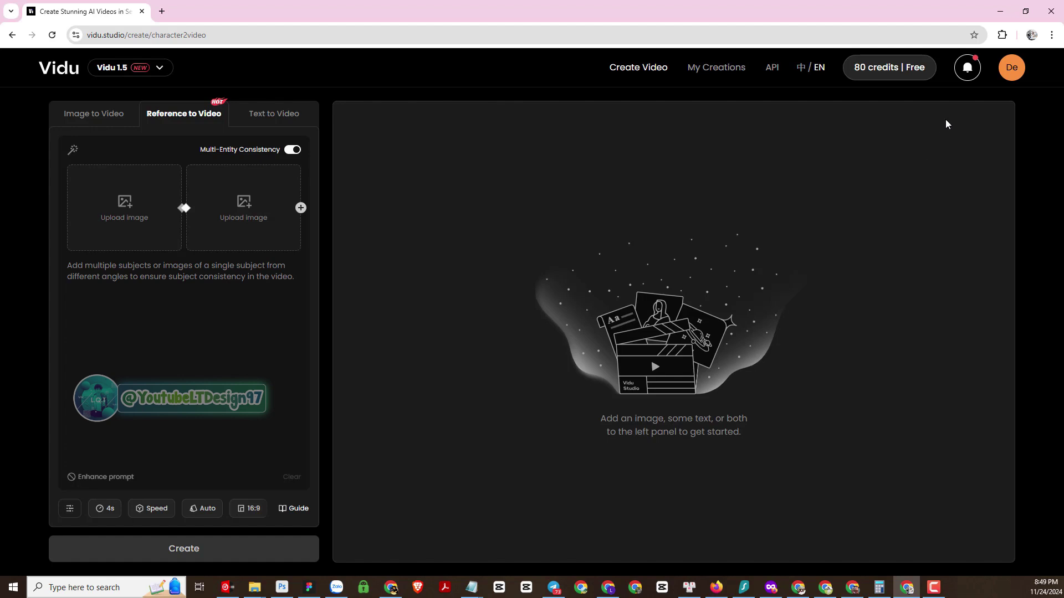
- Check the account's credits and current plan, and return through the home page to video creation
left_click(884, 72)
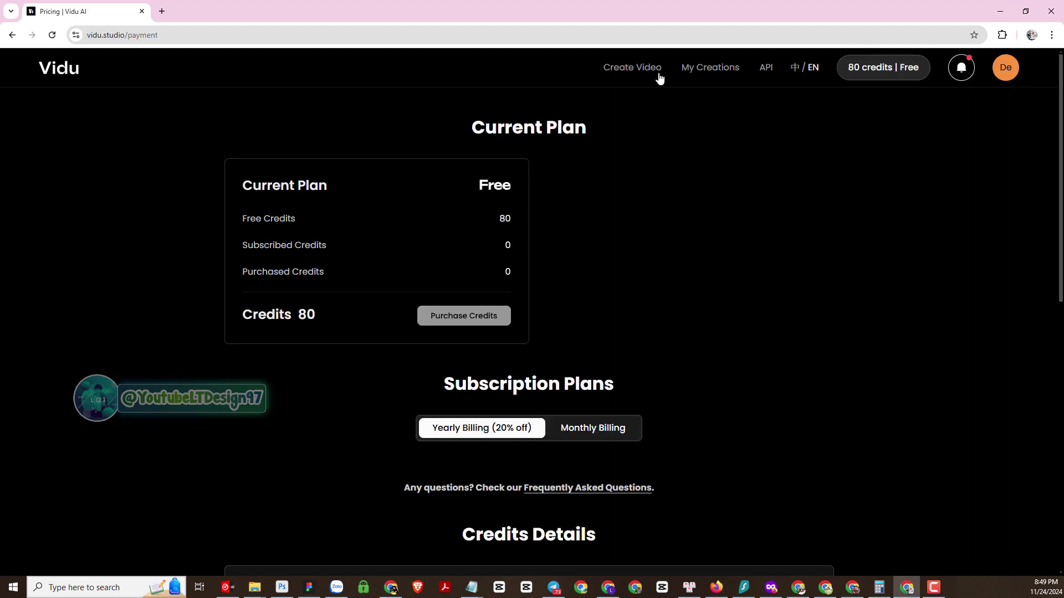
left_click(67, 70)
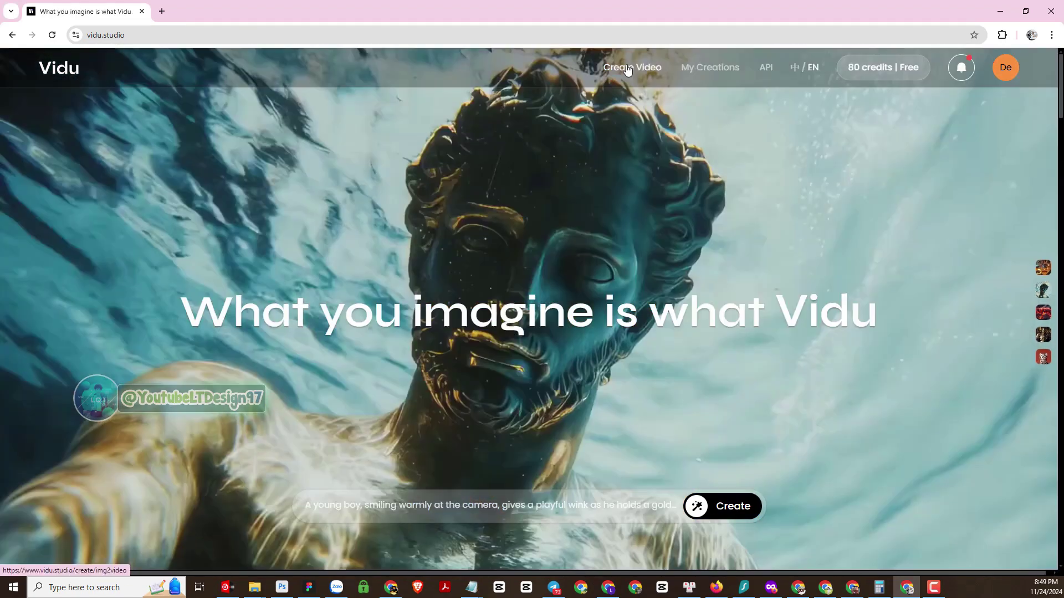
left_click(631, 76)
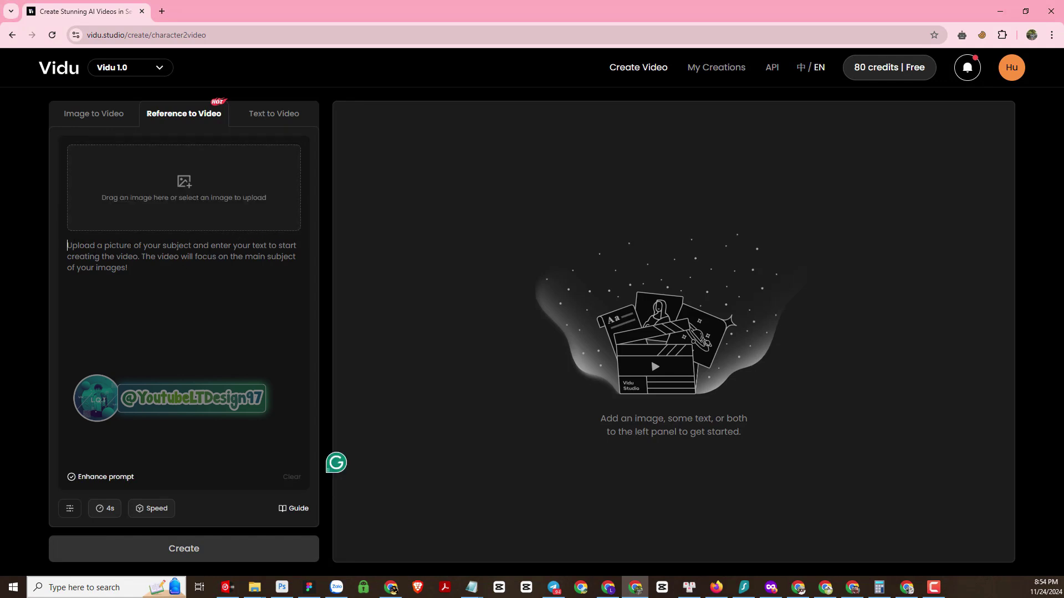
- Select the Vidu 1.5 model for Reference to Video and switch Multi-Entity Consistency off and back on
left_click(124, 68)
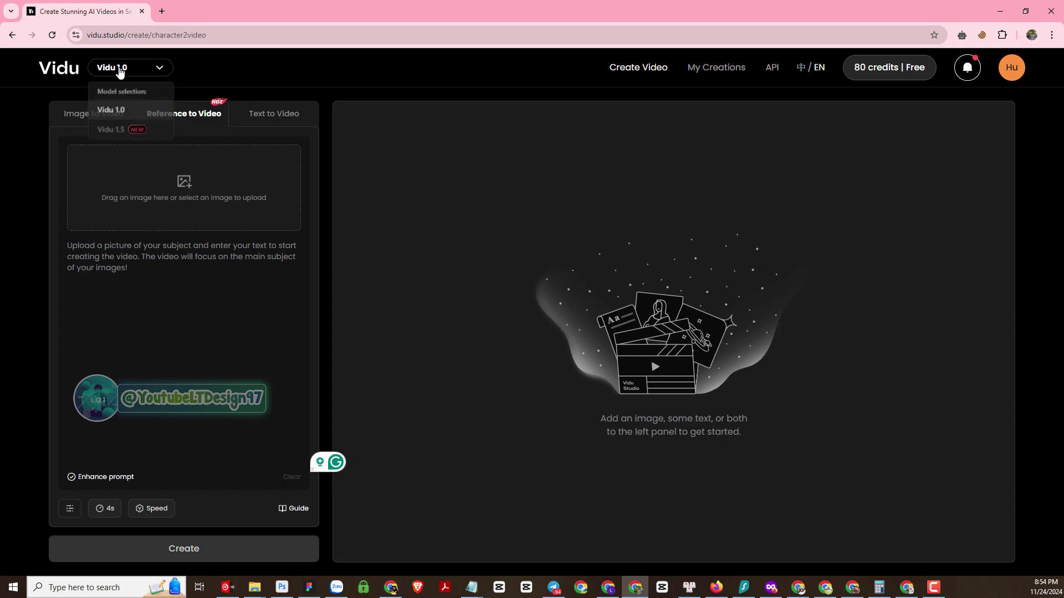
left_click(114, 132)
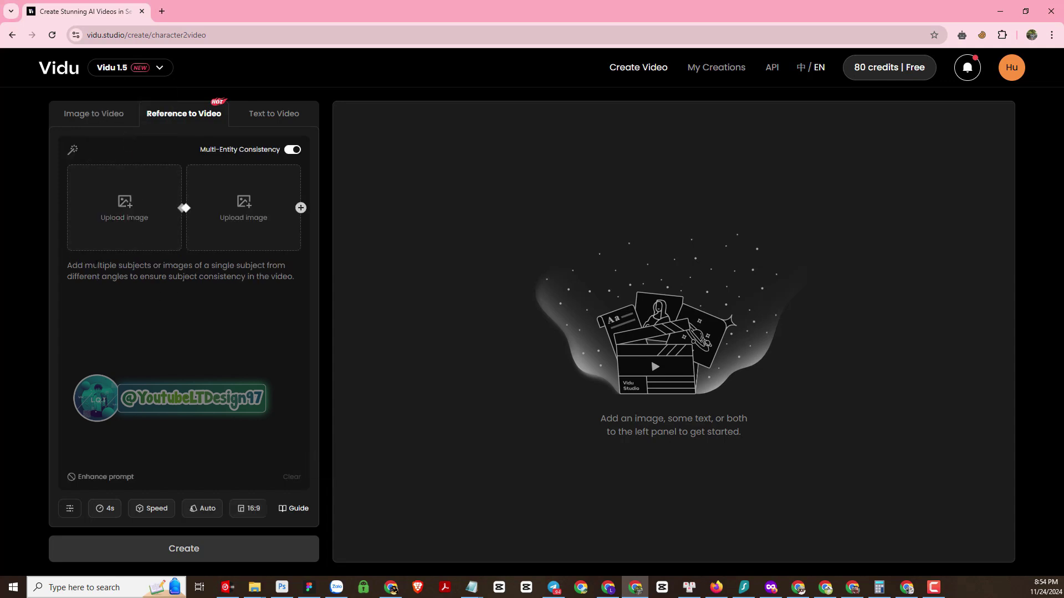
triple_click(153, 279)
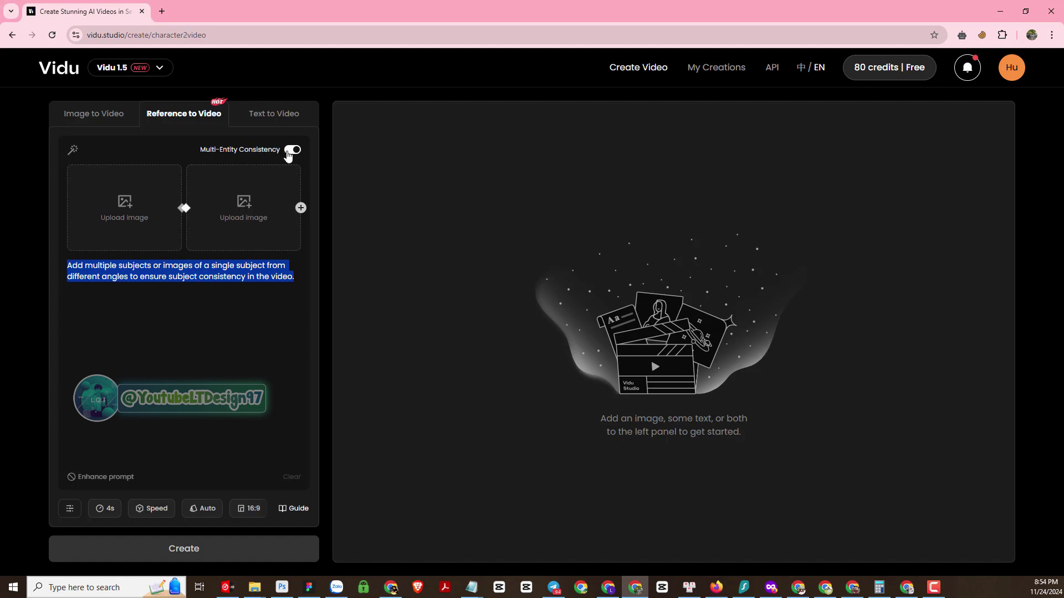
mouse_move(292, 156)
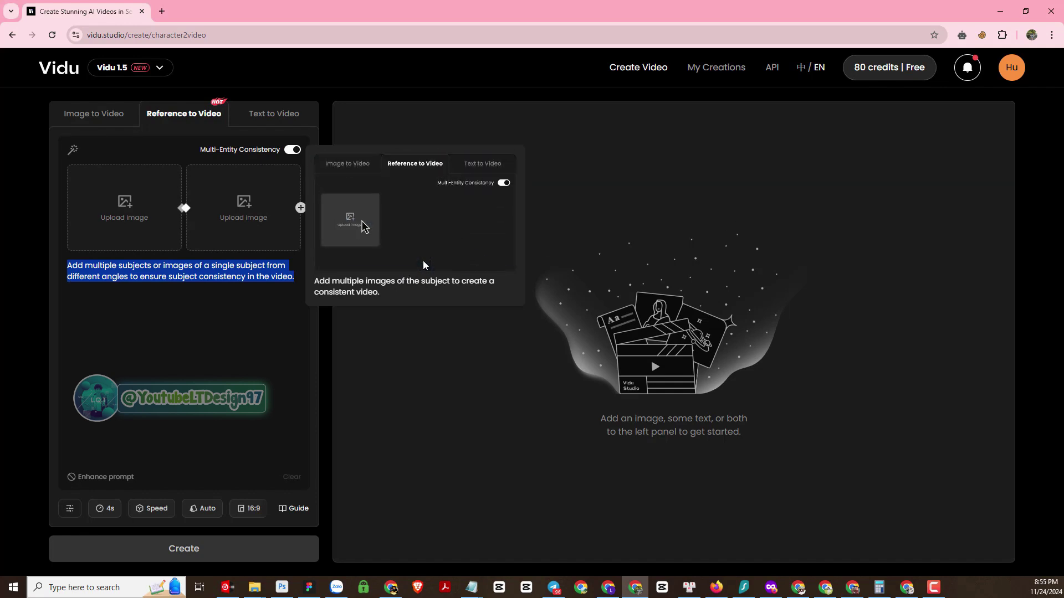
left_click(292, 149)
left_click(292, 149)
- Upload Untitled_2x (9) of the girl and Untitled_2x (10) of the boy as the two reference images
left_click(175, 180)
left_click(216, 165)
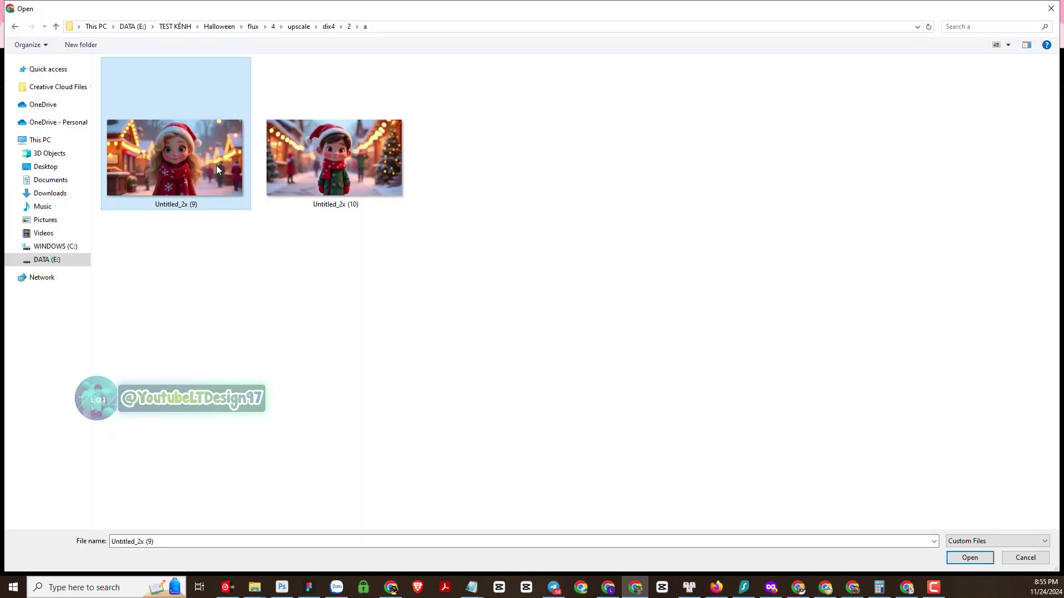
double_click(180, 191)
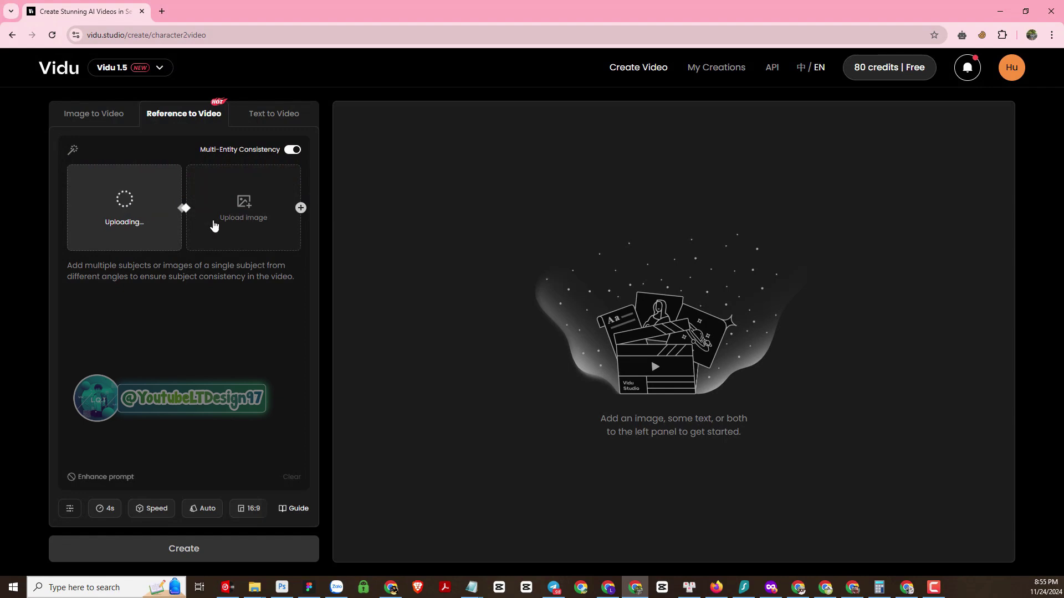
left_click(237, 217)
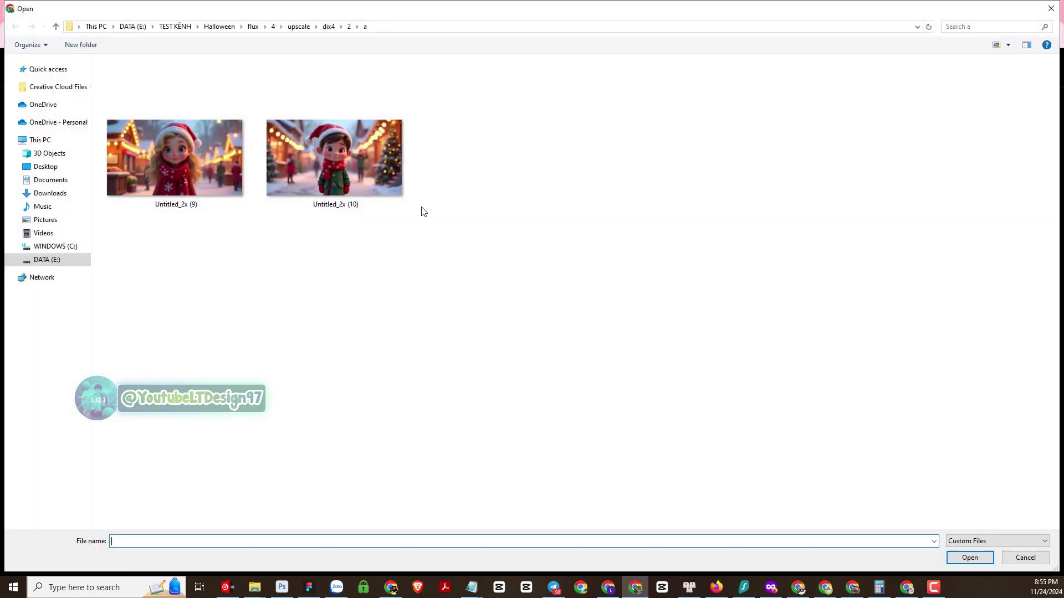
double_click(340, 174)
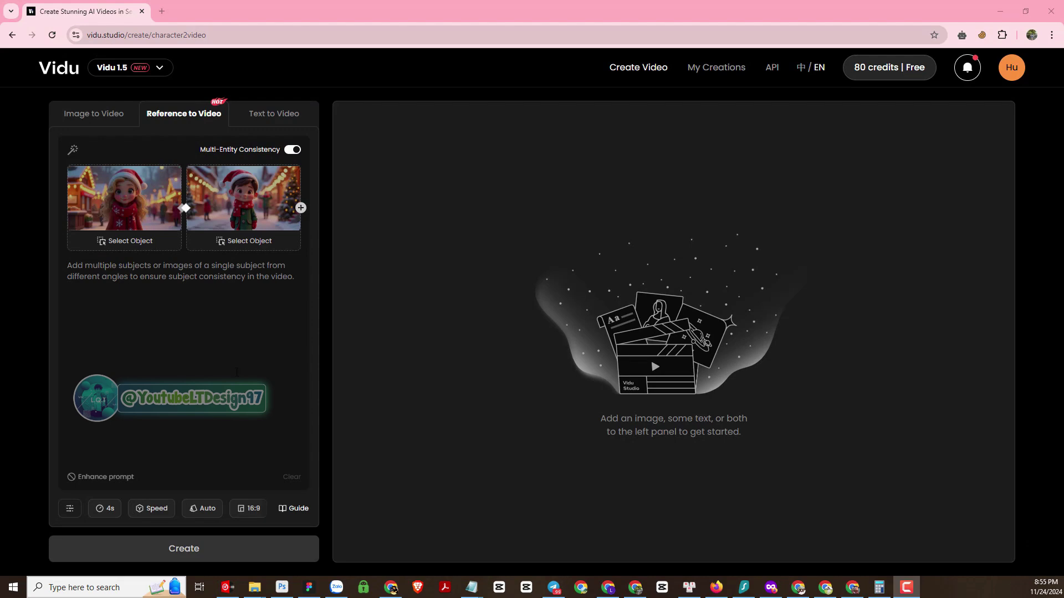
- Examine the object selection frames of both reference images without changing them
left_click(115, 241)
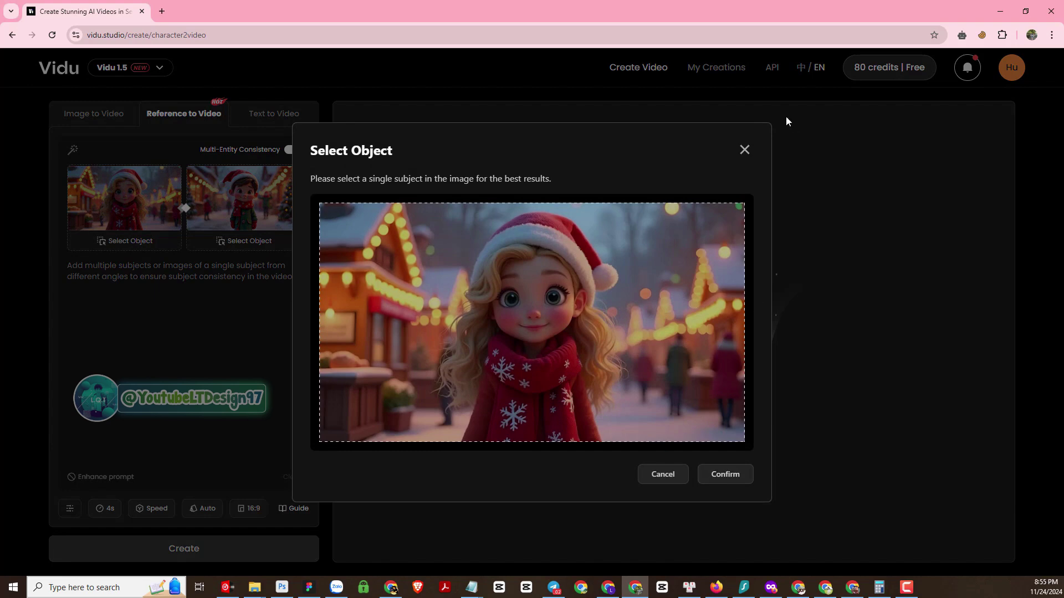
left_click(744, 149)
left_click(245, 241)
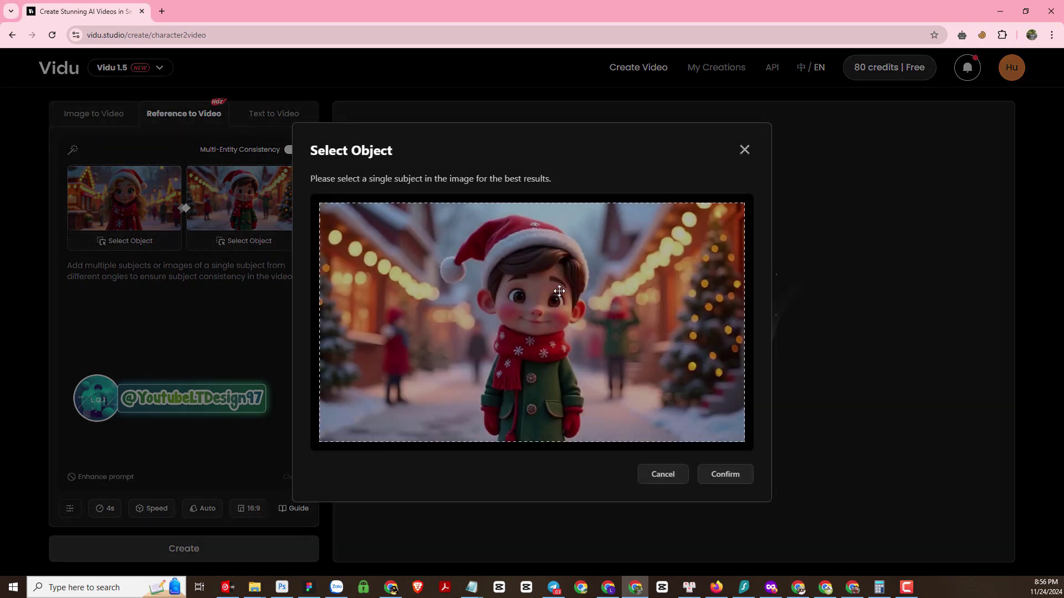
left_click(856, 304)
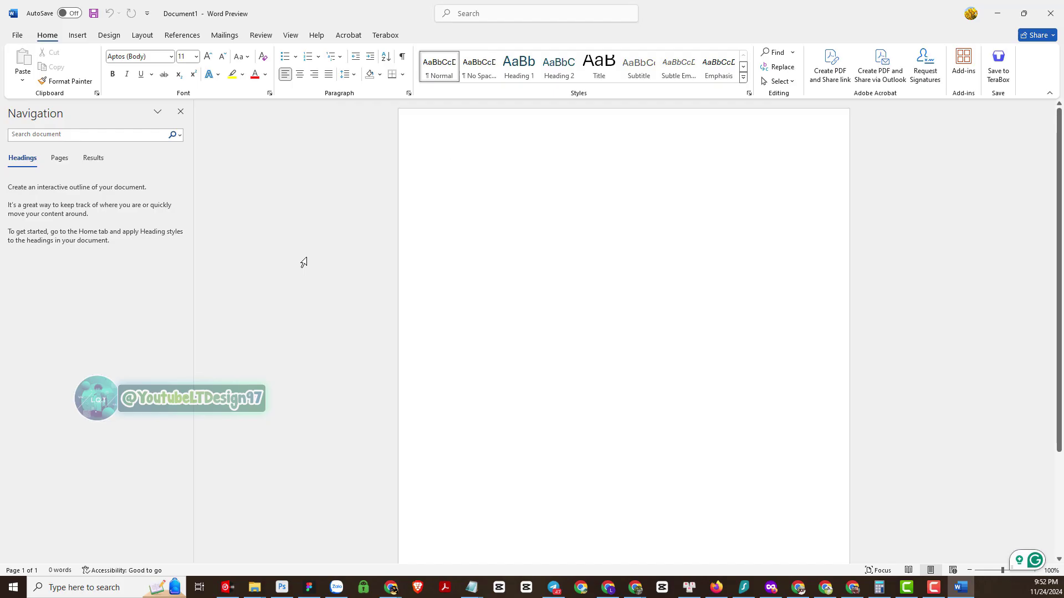
- In a blank Word document, write the heading "SETTING PROMPT ANIMATION" and format it in size 28 and red
type("s")
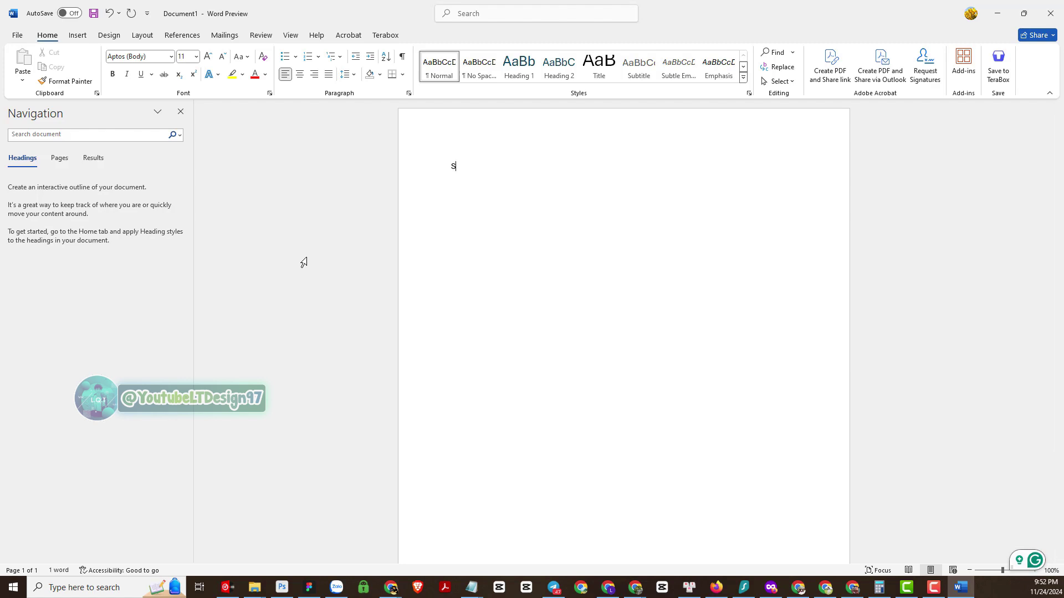
type("ET")
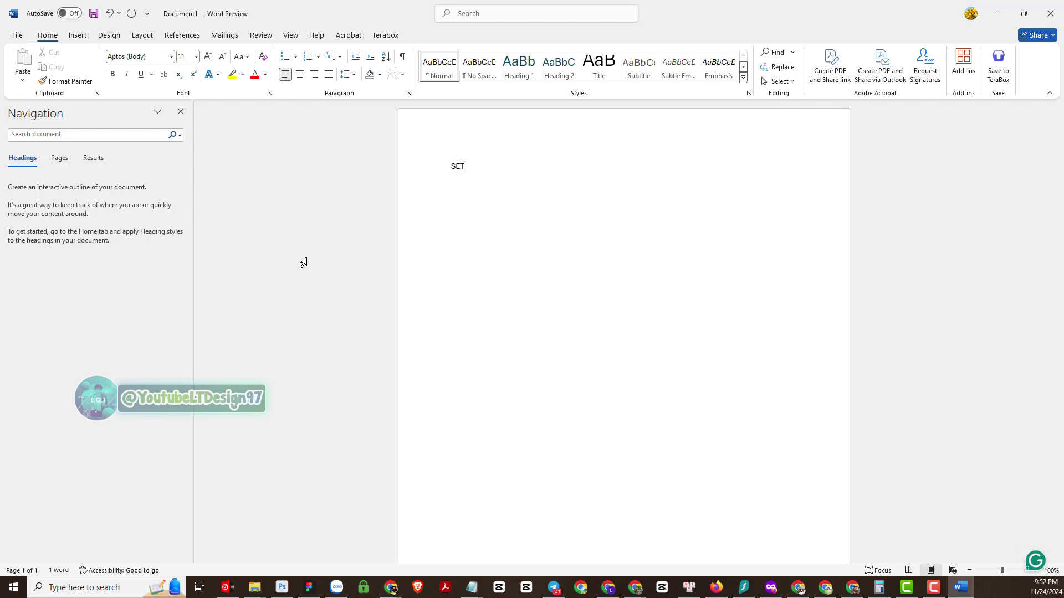
type("TANIMATION")
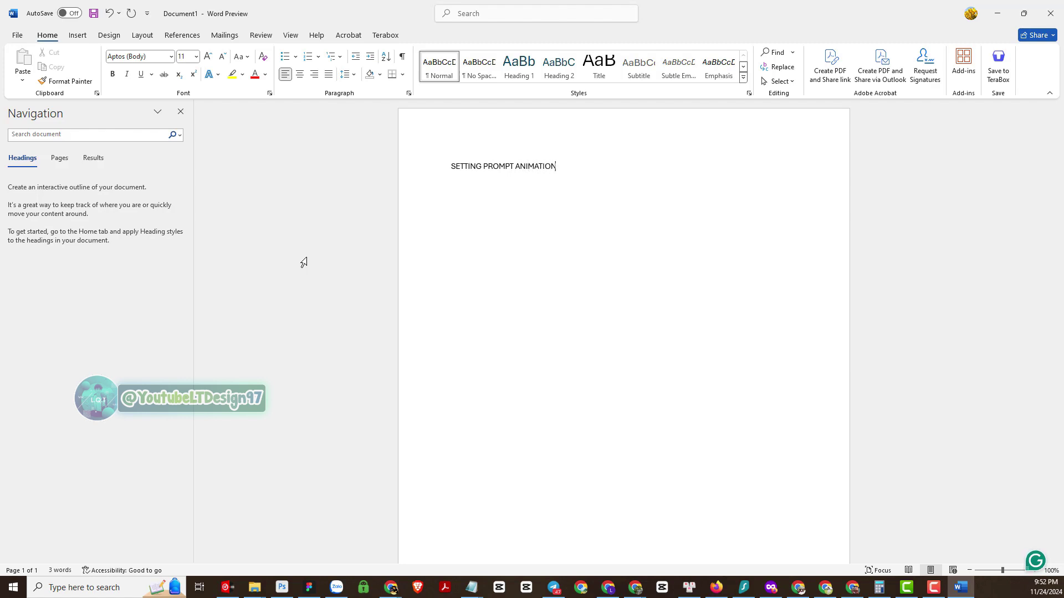
key("ctrl+a")
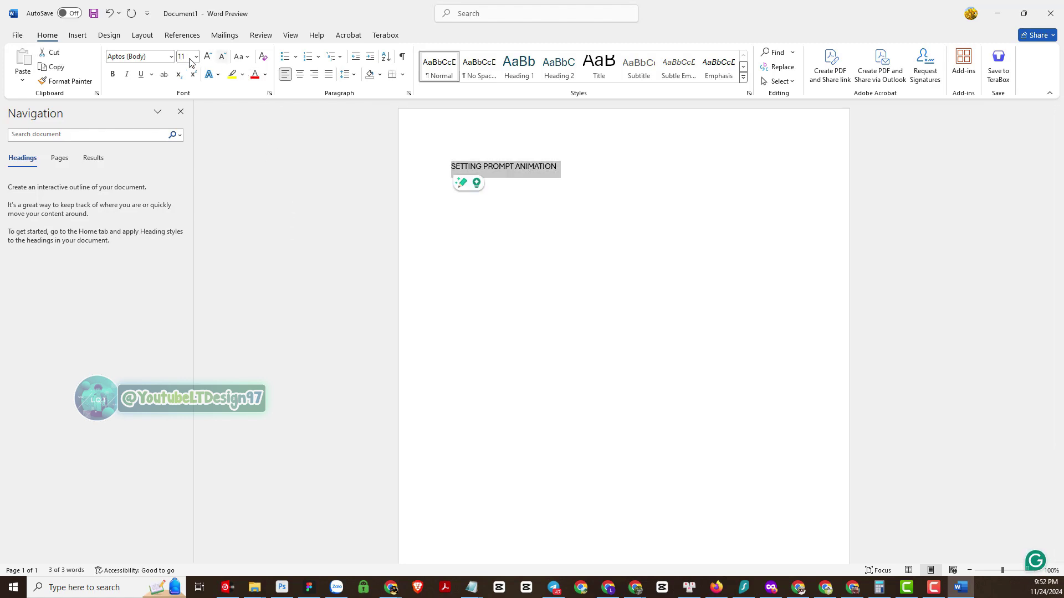
left_click(196, 56)
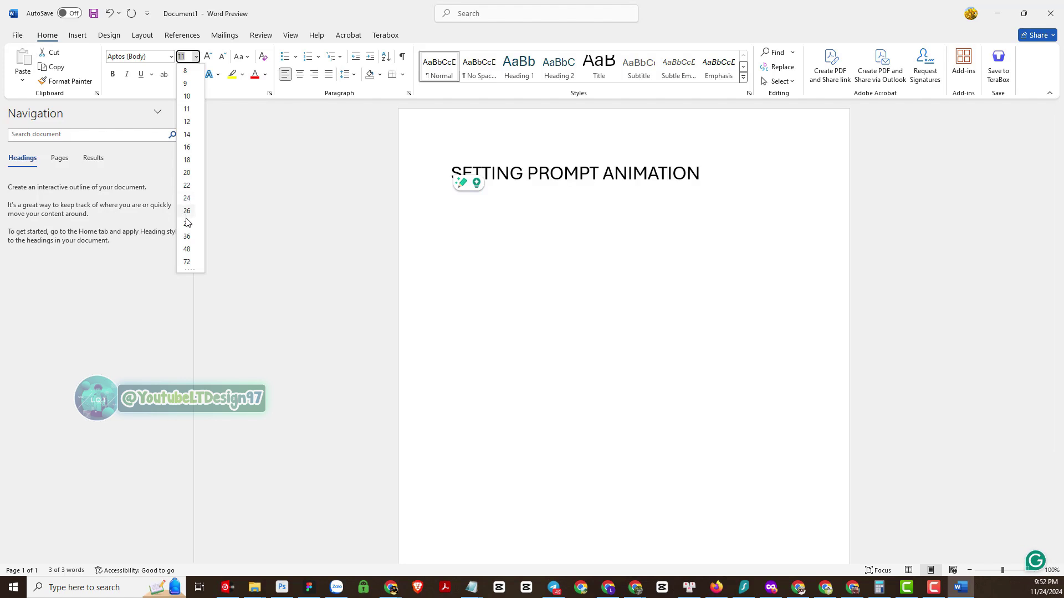
left_click(187, 223)
left_click(255, 73)
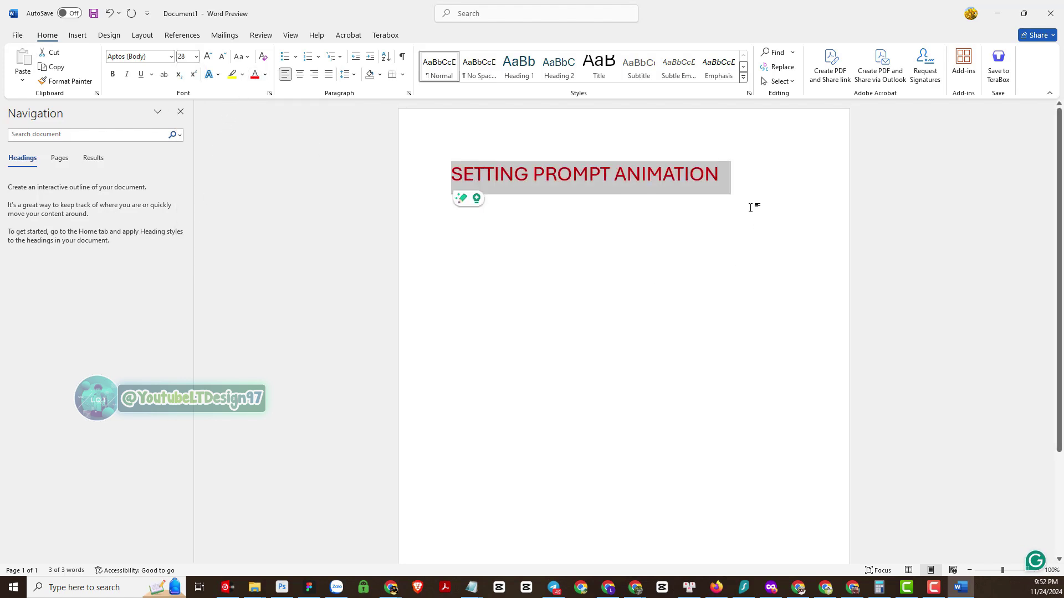
- Leave an empty line below the heading and begin a new line with "C"
left_click(741, 192)
key("Return")
key("Return")
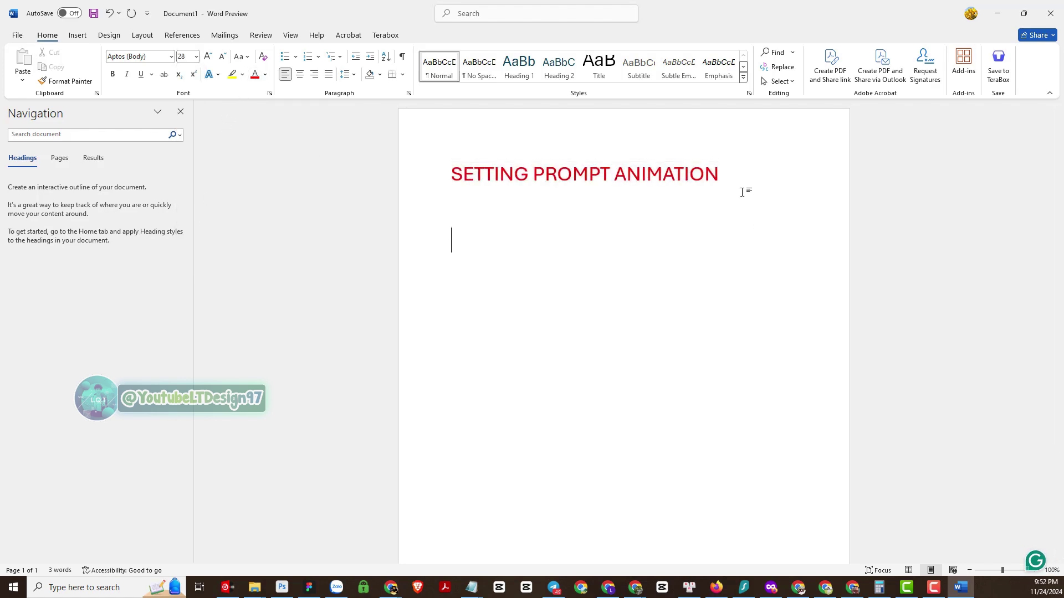
type("cH")
key("BackSpace")
key("BackSpace")
type("C")
- Try the Automatic black font colour on the entire text and undo it
key("ctrl+a")
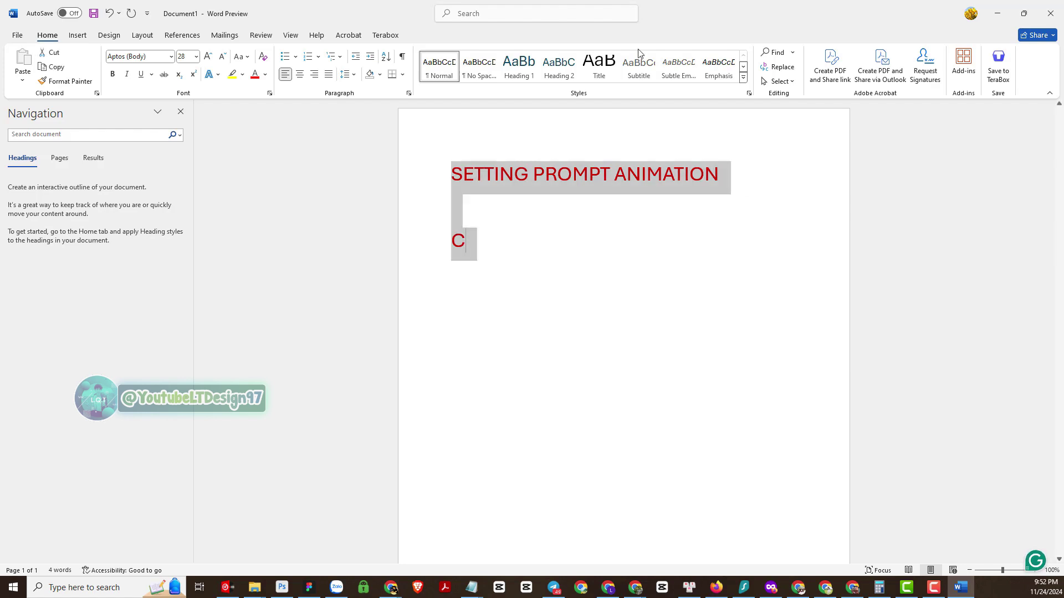
left_click(265, 74)
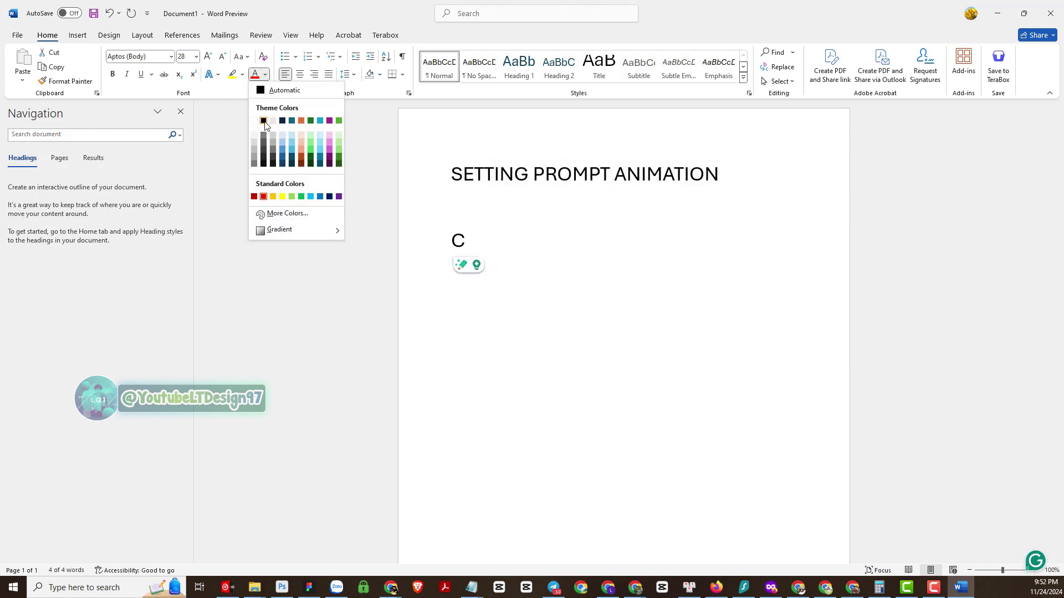
left_click(282, 91)
key("ctrl+z")
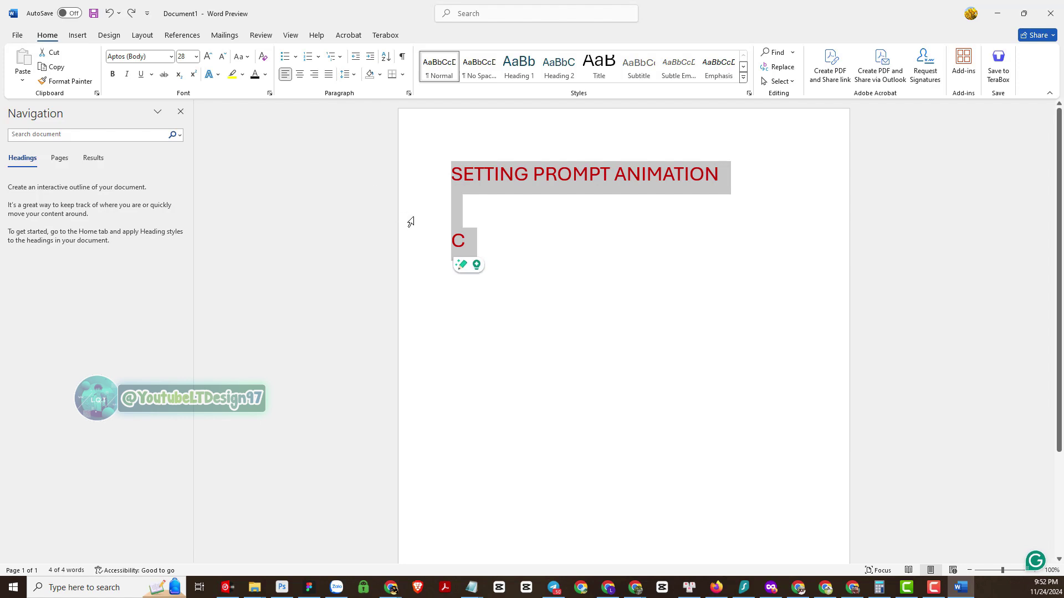
- Set the font colour of only the "C" line below the heading to black
left_click(485, 251)
left_click_drag(472, 241, 435, 237)
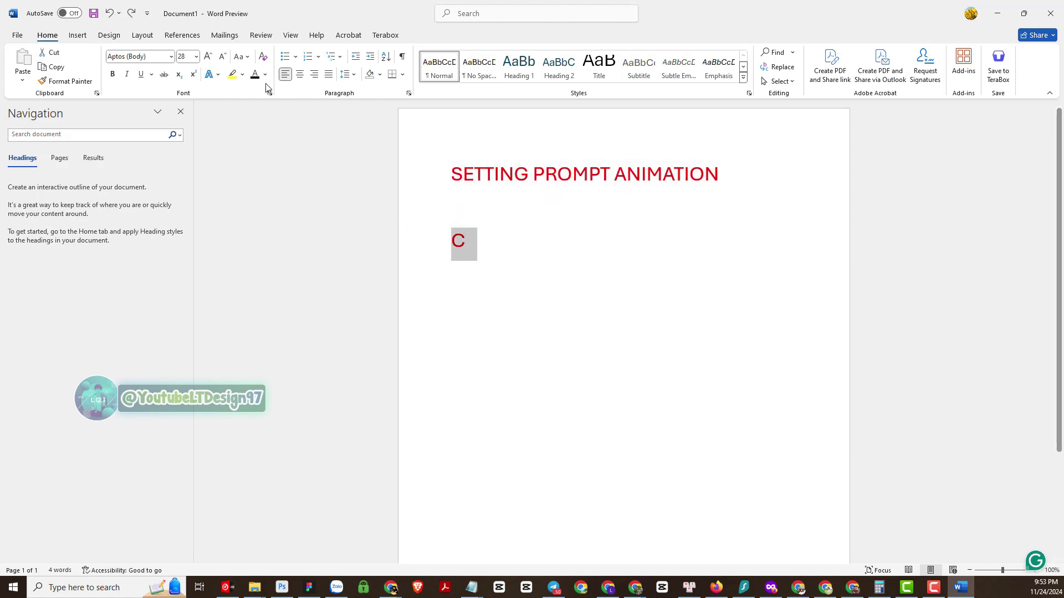
key("ctrl+y")
- Complete the black line below the heading so it reads "Chacracter:"
left_click(468, 245)
type("h")
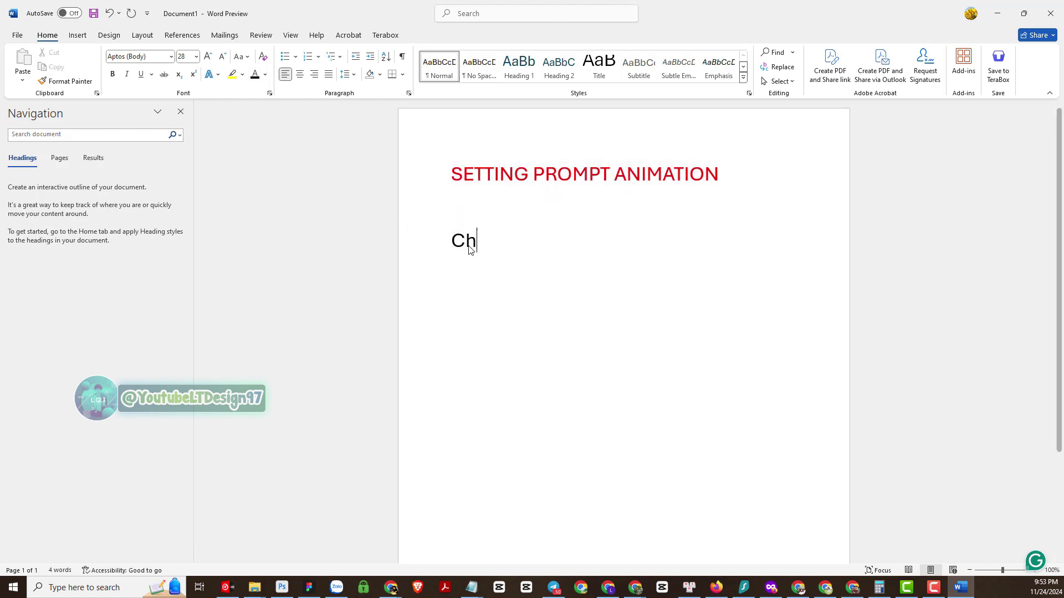
type("acra")
key("BackSpace")
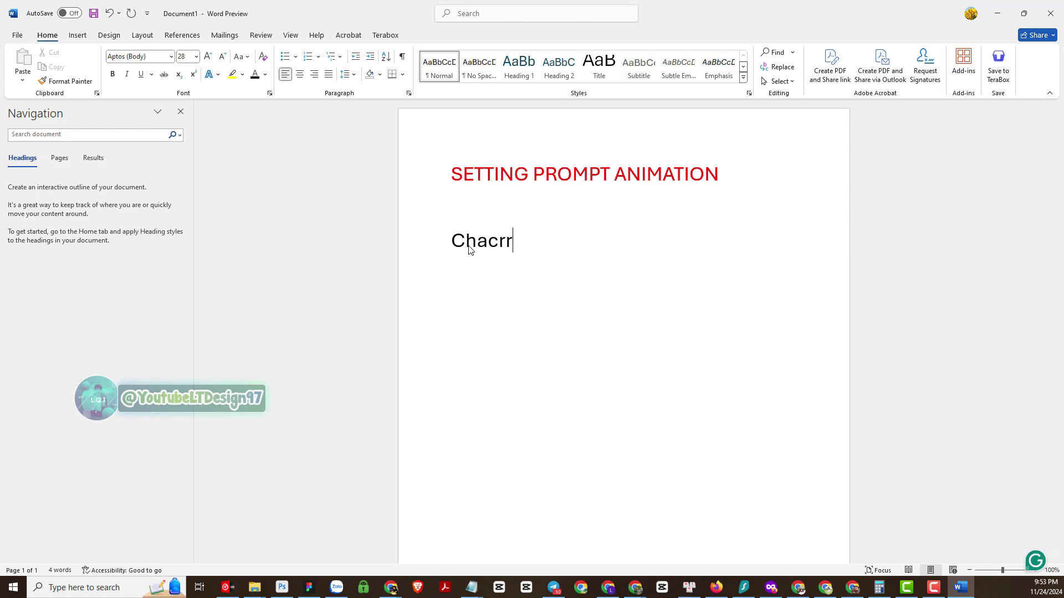
type("acter:")
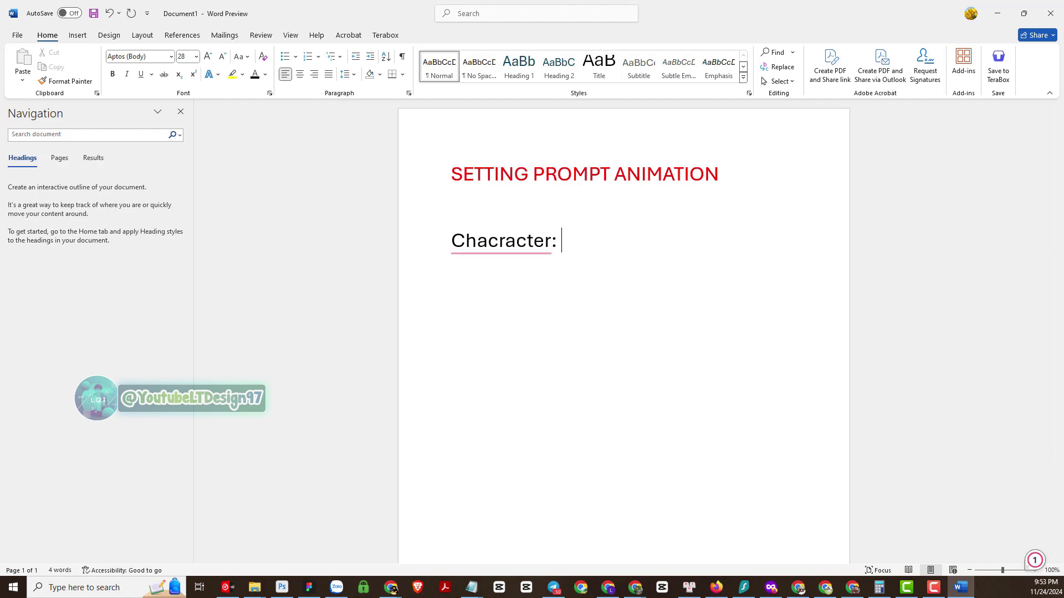
- Add "A boy and a girl" after the "Chacracter:" label
key("alt+Tab")
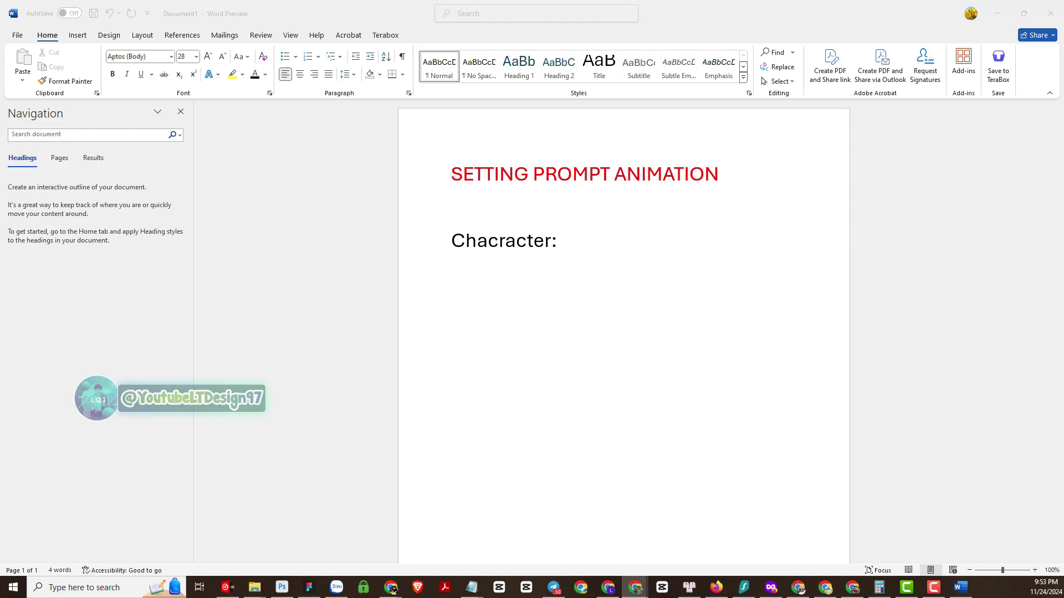
key("alt+Tab")
type("A boy and a girl")
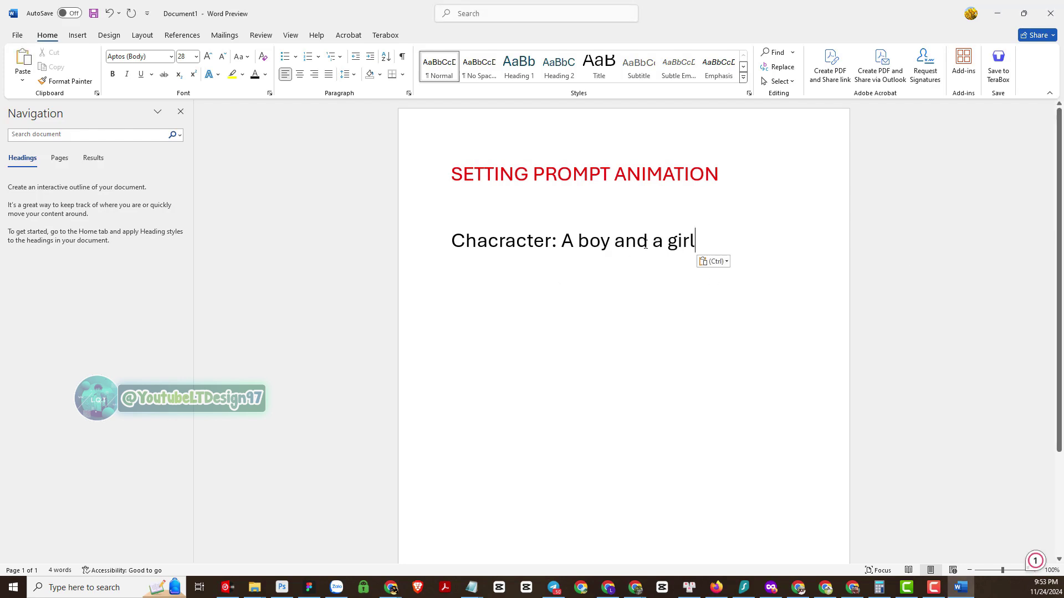
- Set the font colour of only the "Chacracter:" label to the standard light blue
left_click_drag(562, 247, 439, 233)
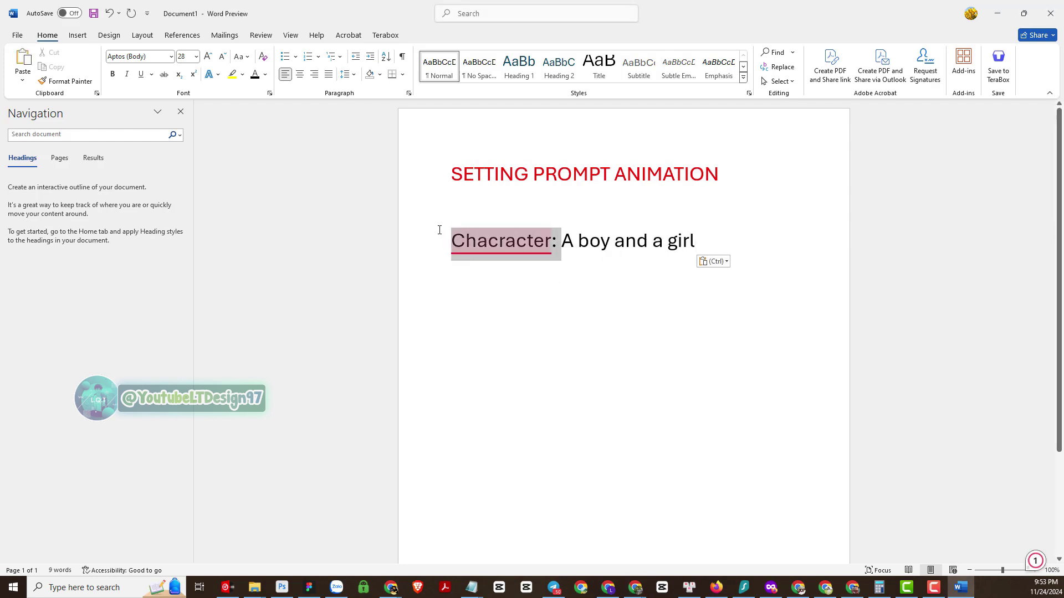
left_click(264, 75)
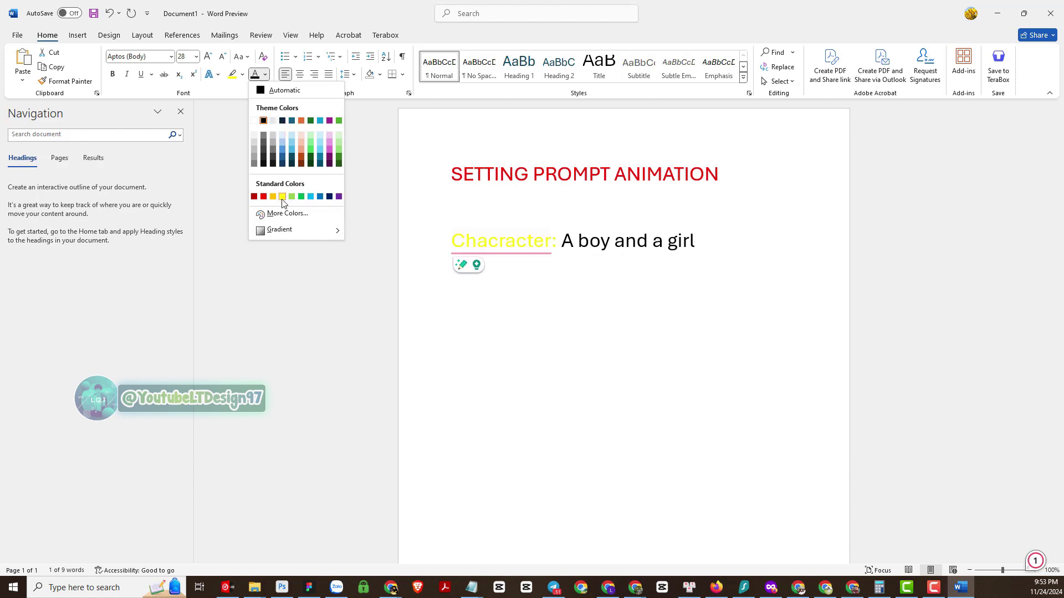
left_click(312, 197)
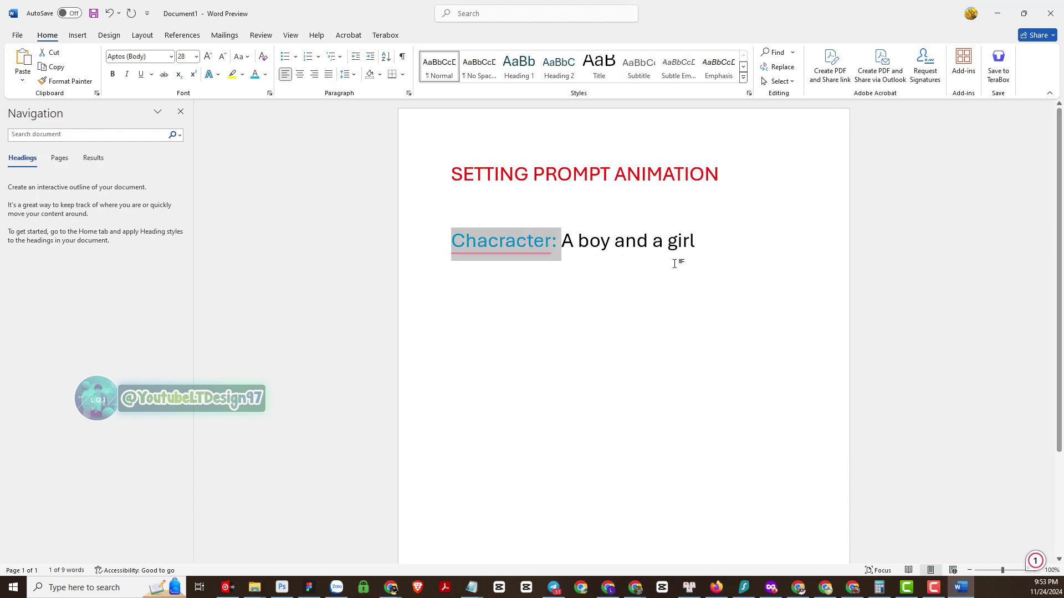
- Add the line "Styel: 3D Pixar Disney" below the character line and colour its label the same light blue
left_click(695, 244)
key("Return")
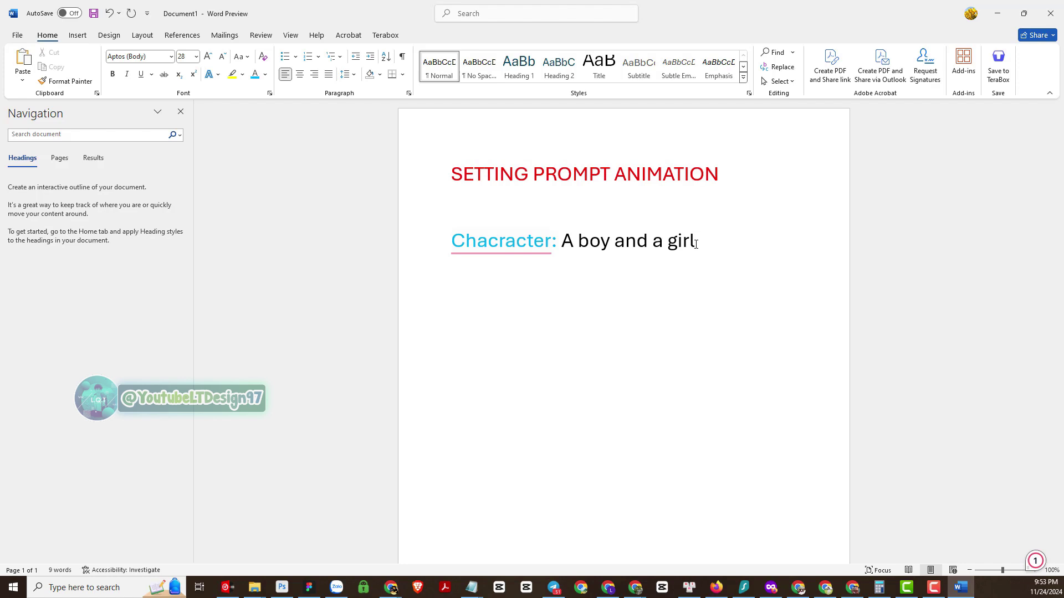
type("Styel")
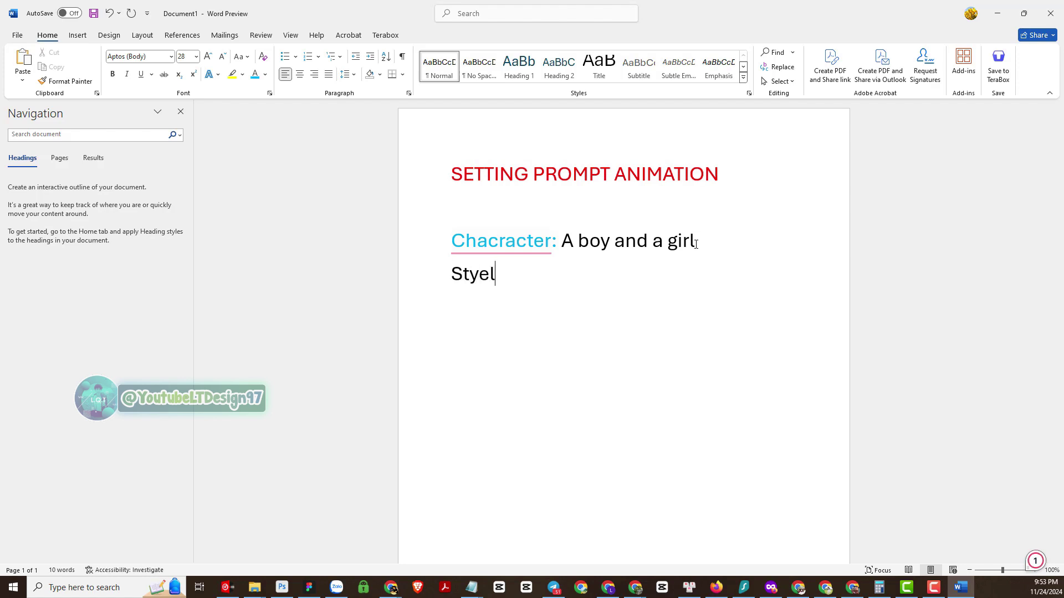
type(":")
key("alt+Tab")
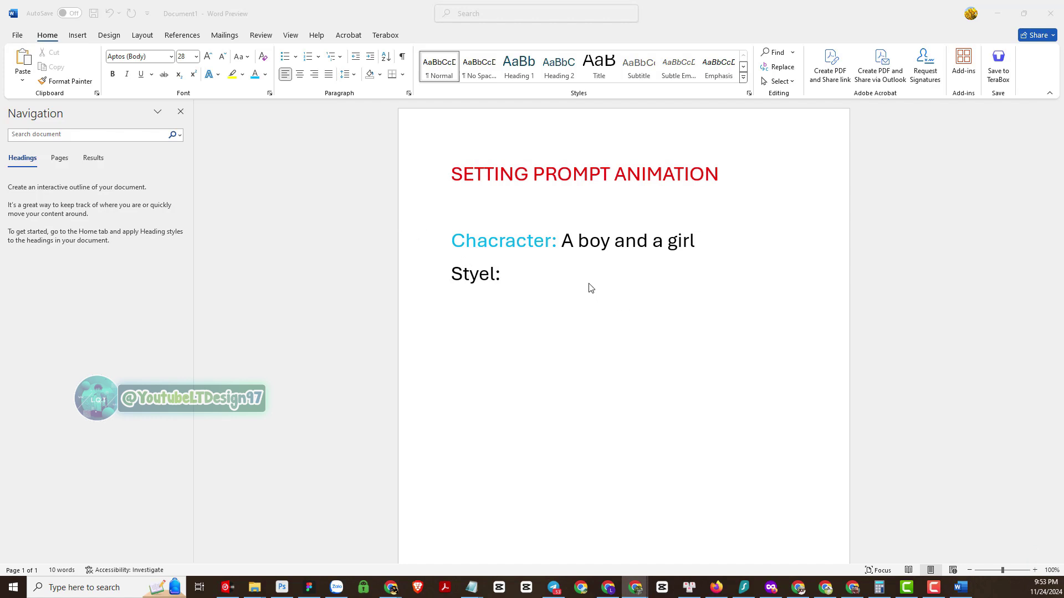
key("alt+Tab")
type("3D Pixar Disney")
left_click_drag(505, 274, 453, 274)
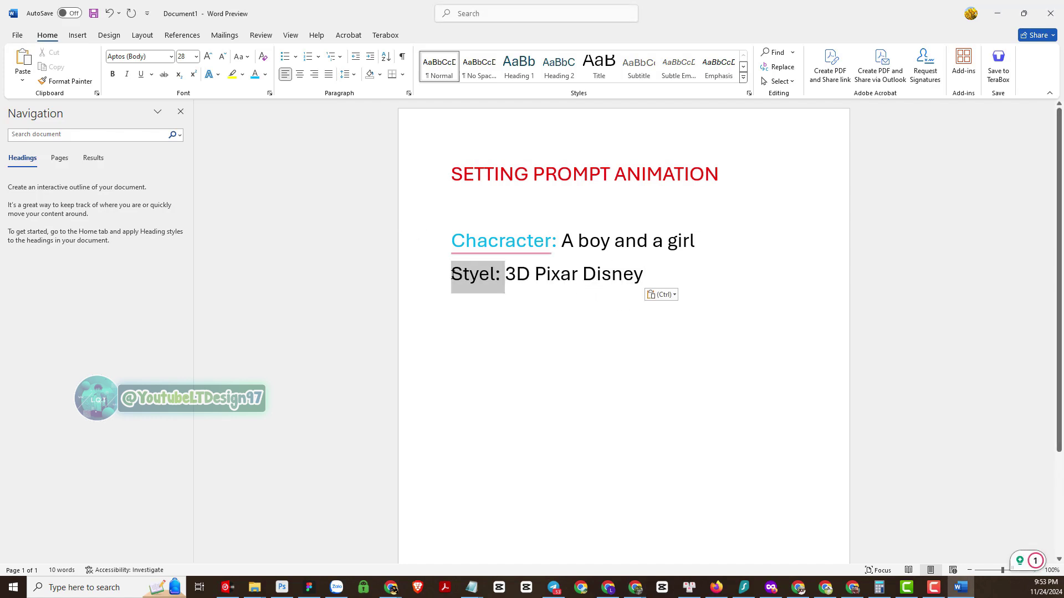
left_click(254, 73)
- Duplicate the "Styel: 3D Pixar Disney" line directly beneath itself, with no empty line in between
left_click(395, 286)
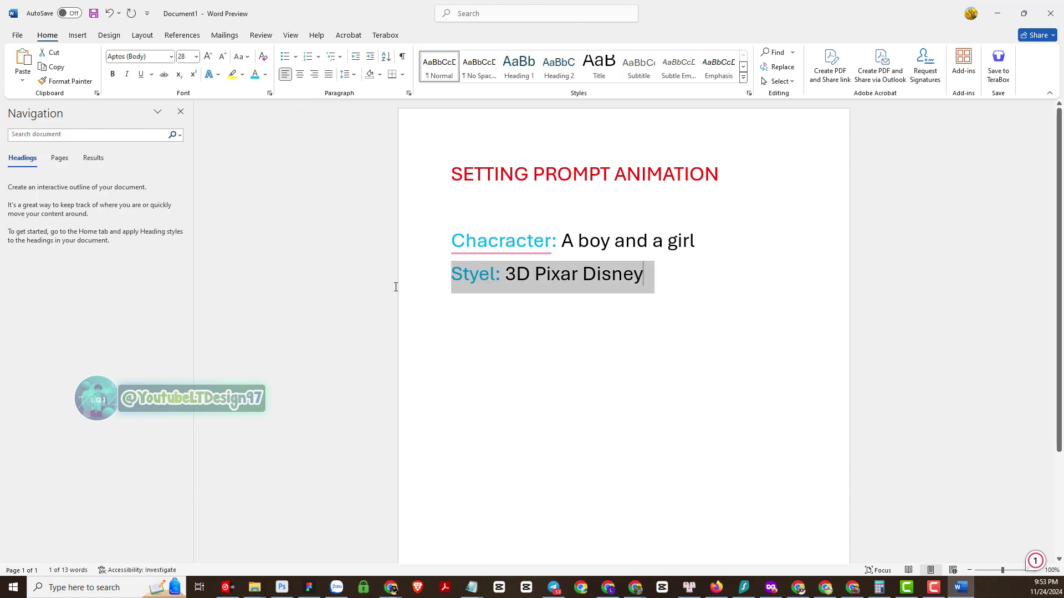
key("ctrl+c")
left_click(657, 276)
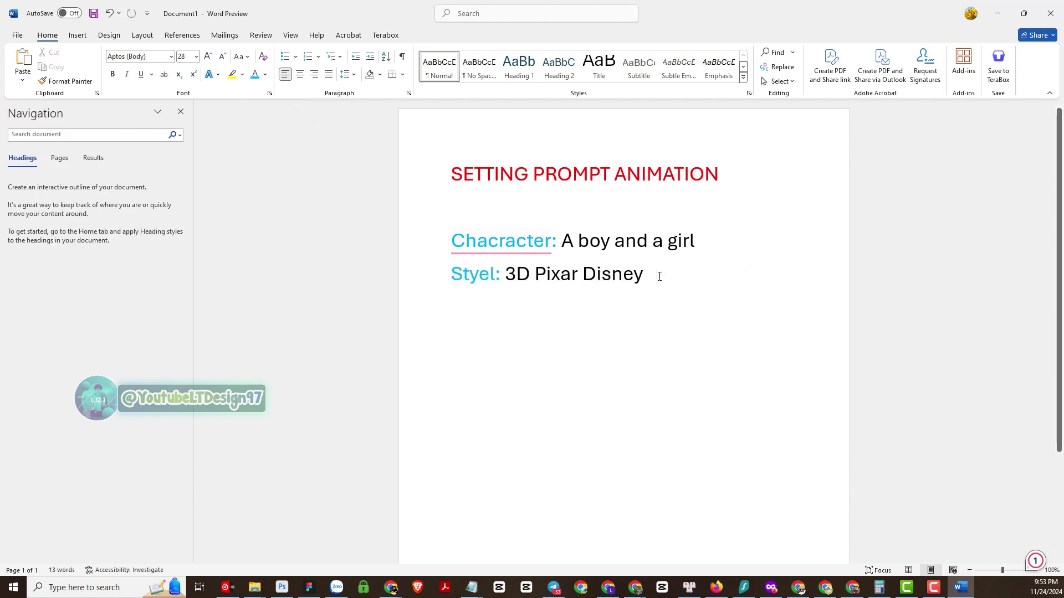
key("Return")
key("Return")
key("ctrl+v")
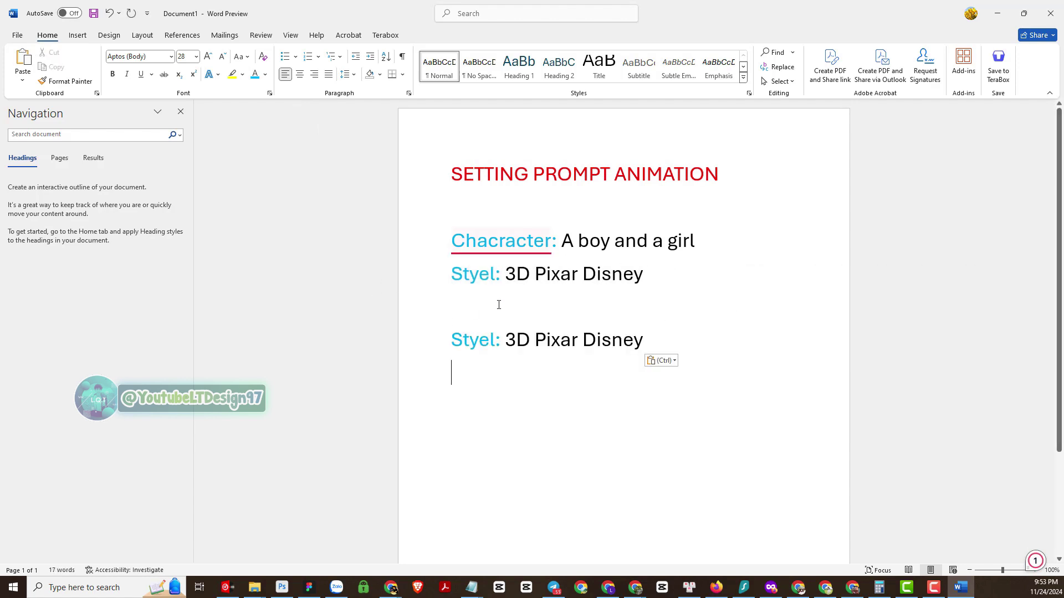
left_click(500, 311)
key("BackSpace")
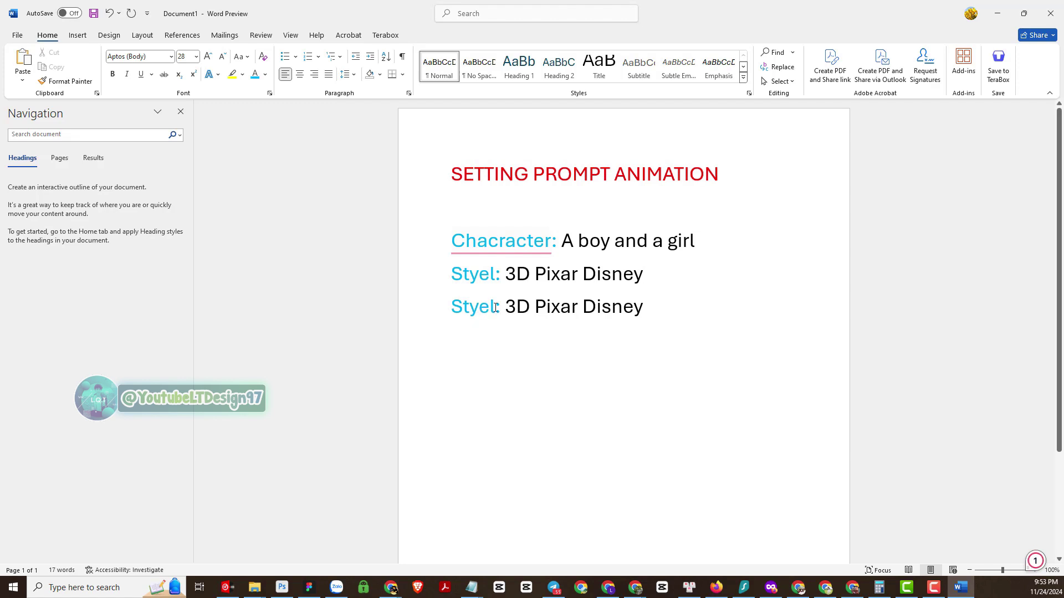
- Rename the label of the duplicated style line to "activity", keeping its colon
left_click_drag(496, 309, 447, 305)
type("AC")
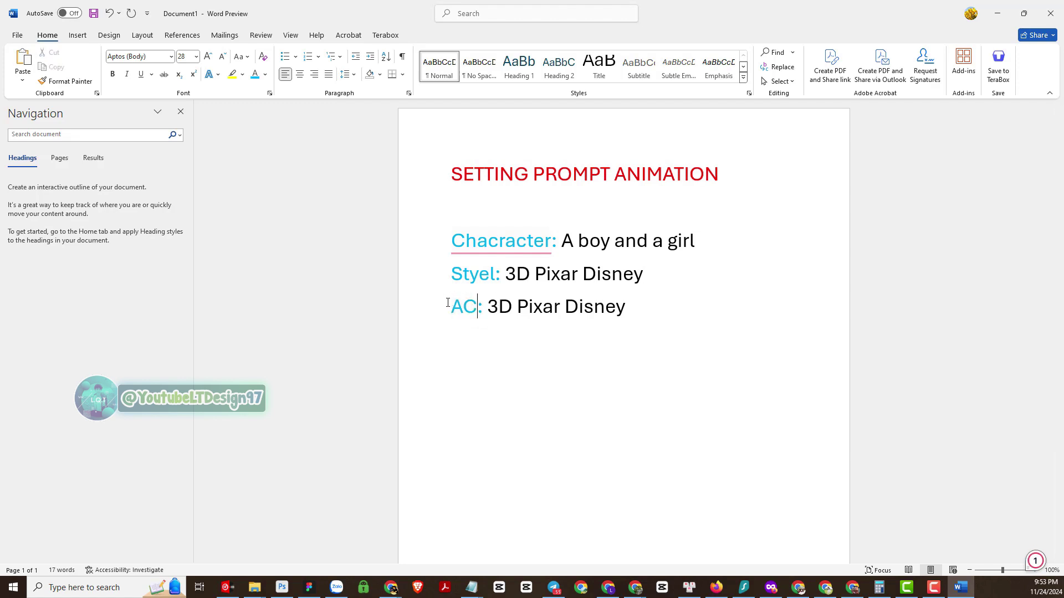
key("BackSpace")
type("ctiv")
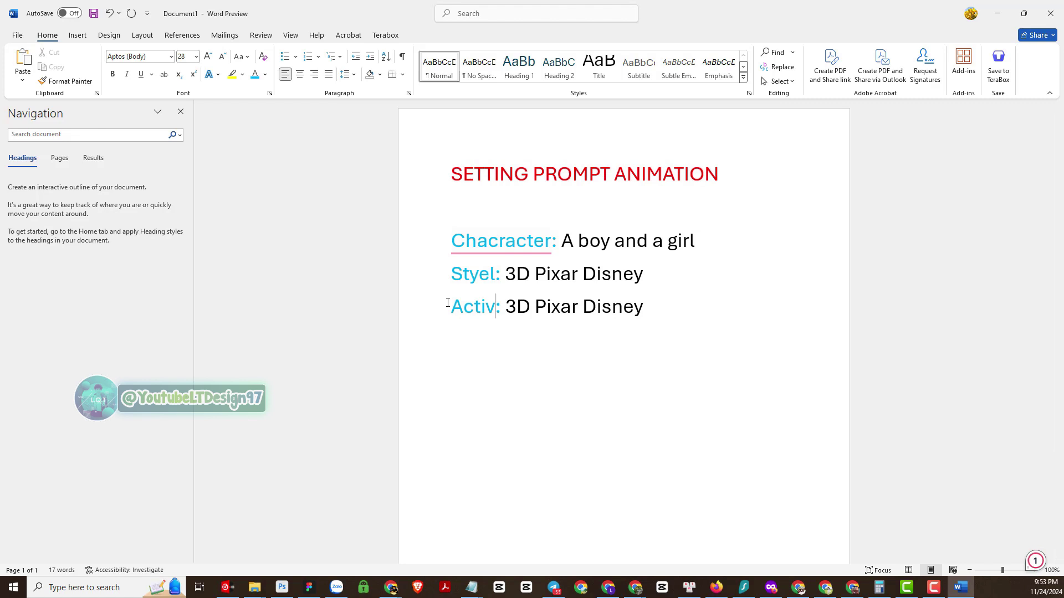
type("i")
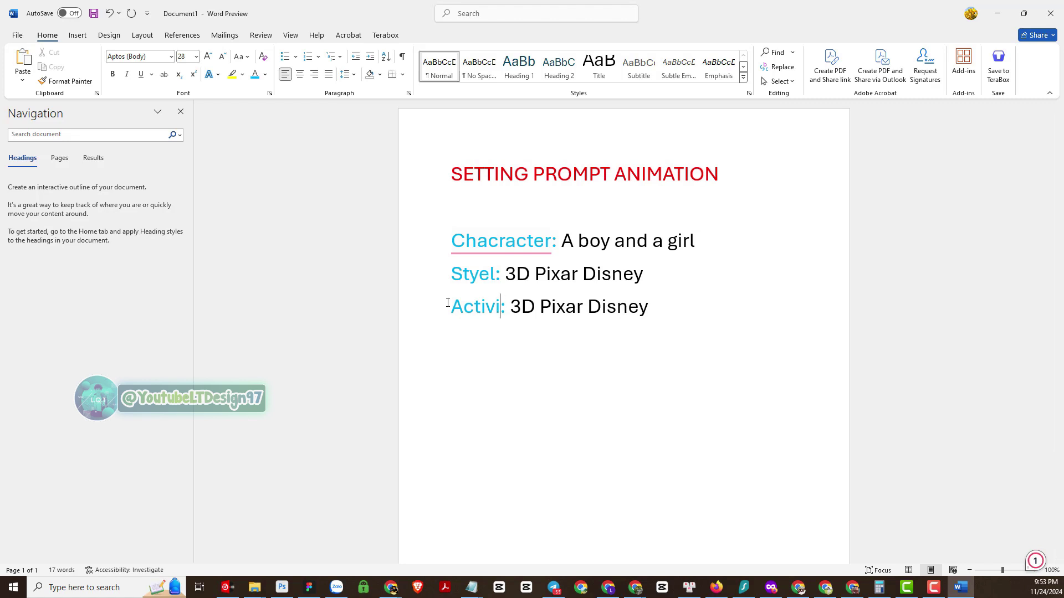
key("BackSpace")
type("ity")
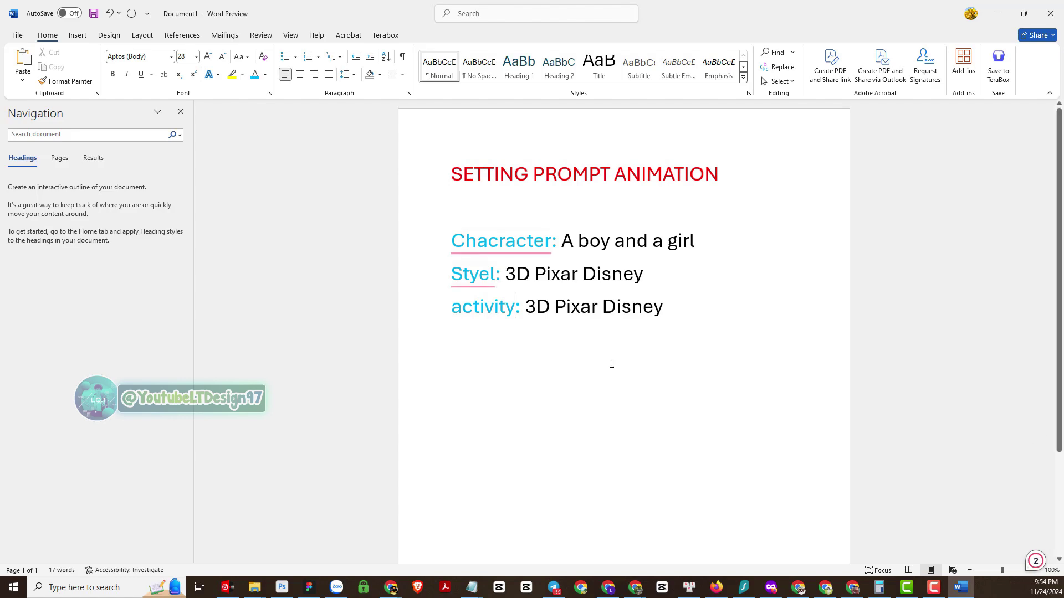
- Replace the text after "activity:" with "walking down a street in the middle of a Christmas market"
left_click(636, 587)
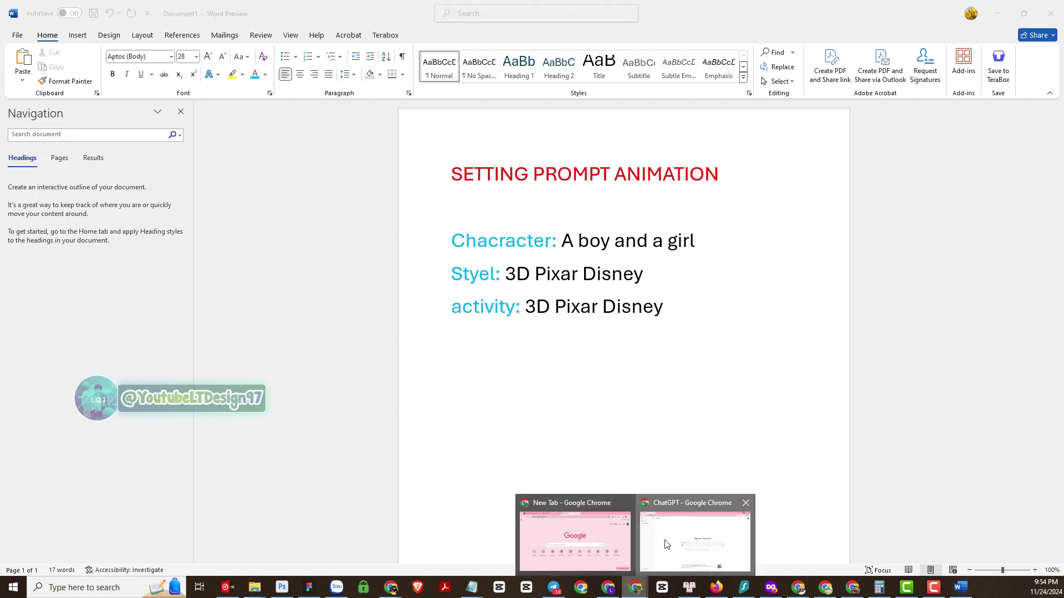
mouse_move(666, 544)
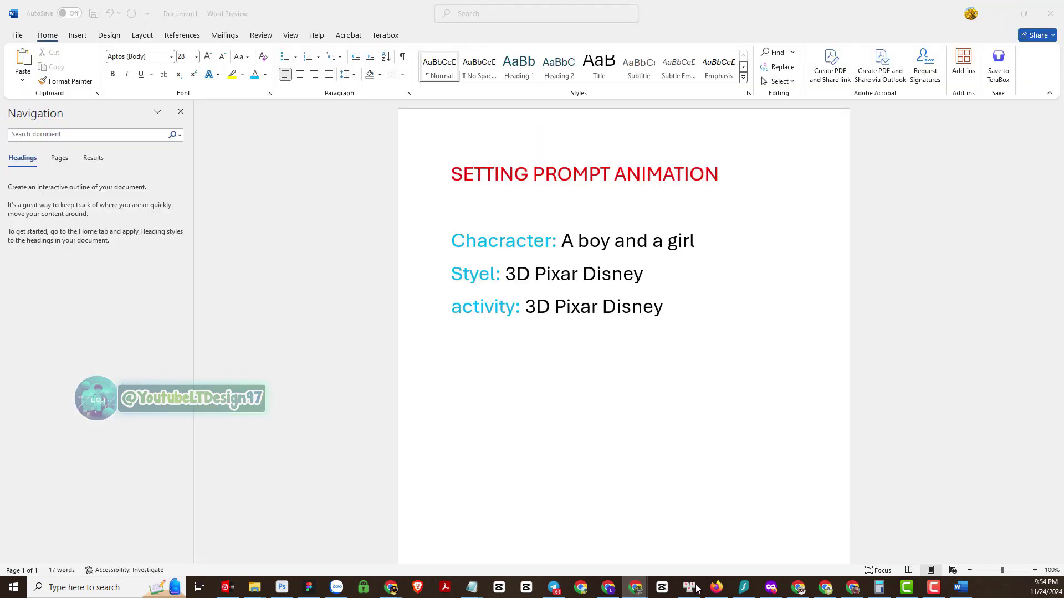
mouse_move(635, 595)
left_click(522, 306)
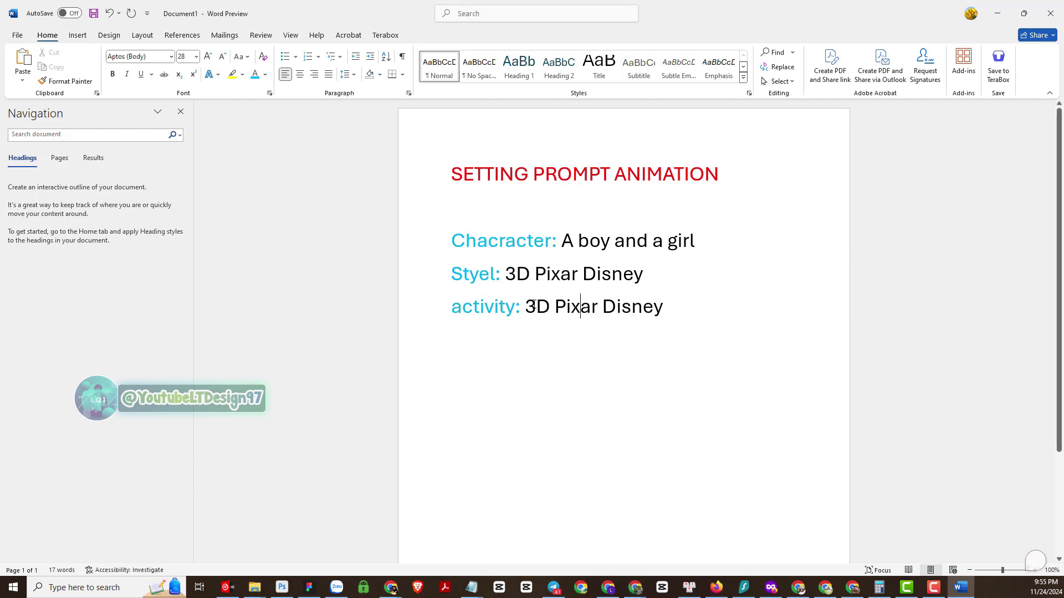
left_click(670, 299, "shift")
type("walking down a street in the middle of a Christmas market")
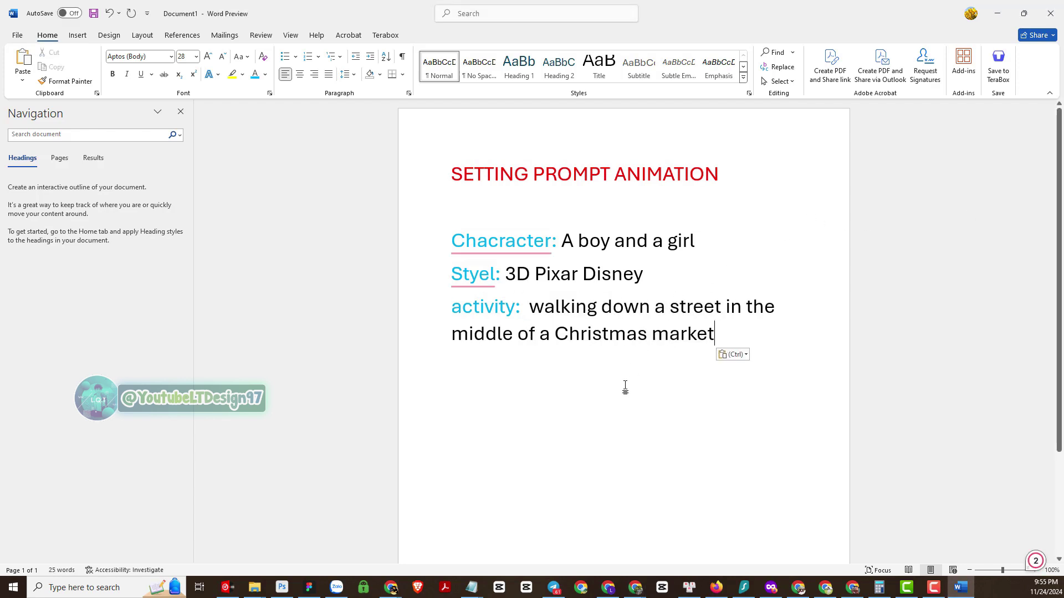
- Add a new line reading "Background: surrounded by warm, snowy, sparkling lights, and Christmas trees" below the activity line
key("Return")
type("Ba")
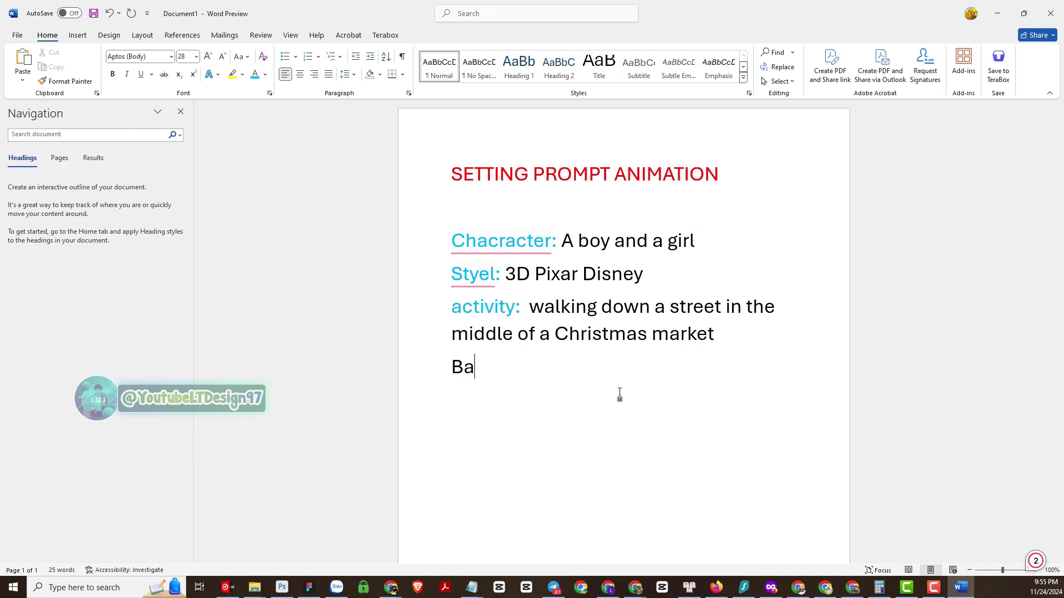
type("ckgrou")
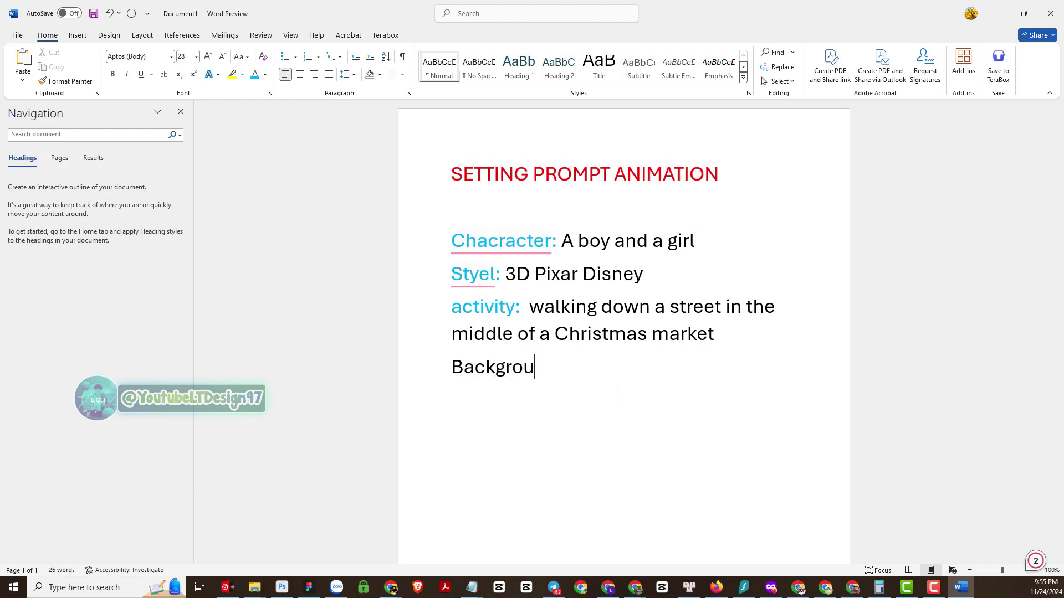
type("nd:")
key("alt+Tab")
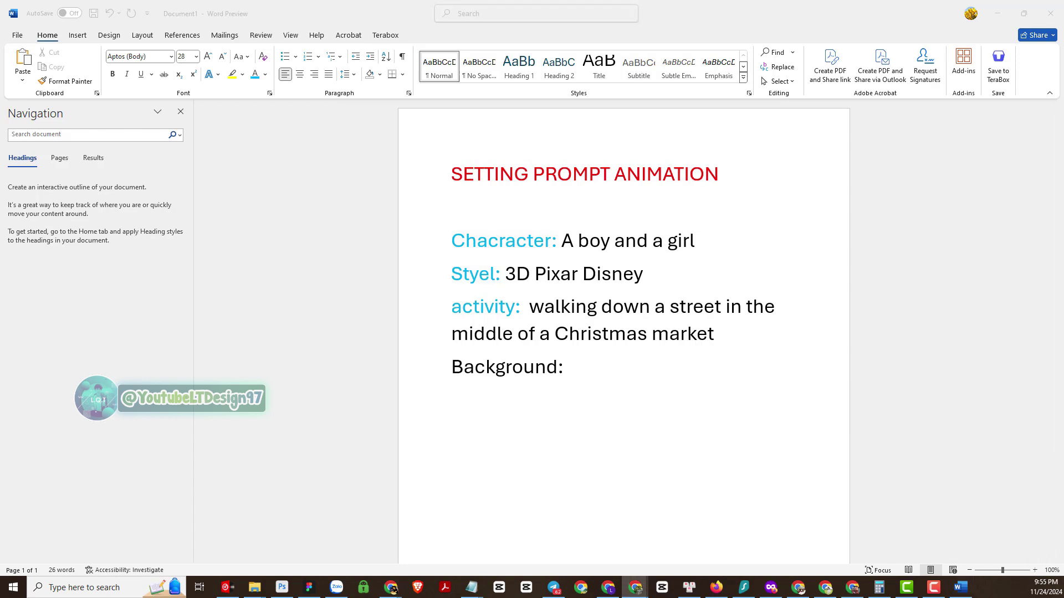
key("alt+Tab")
type("surrounded by warm, snowy, sparkling lights, and Christmas trees")
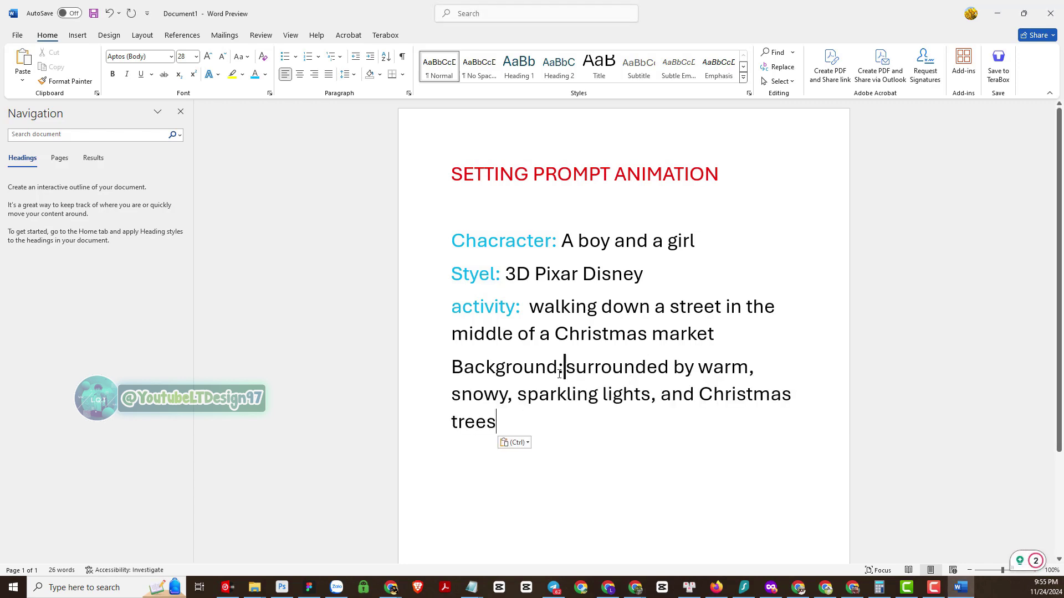
- Colour the "Background:" label light blue and remove the space after its colon
left_click_drag(561, 366, 437, 372)
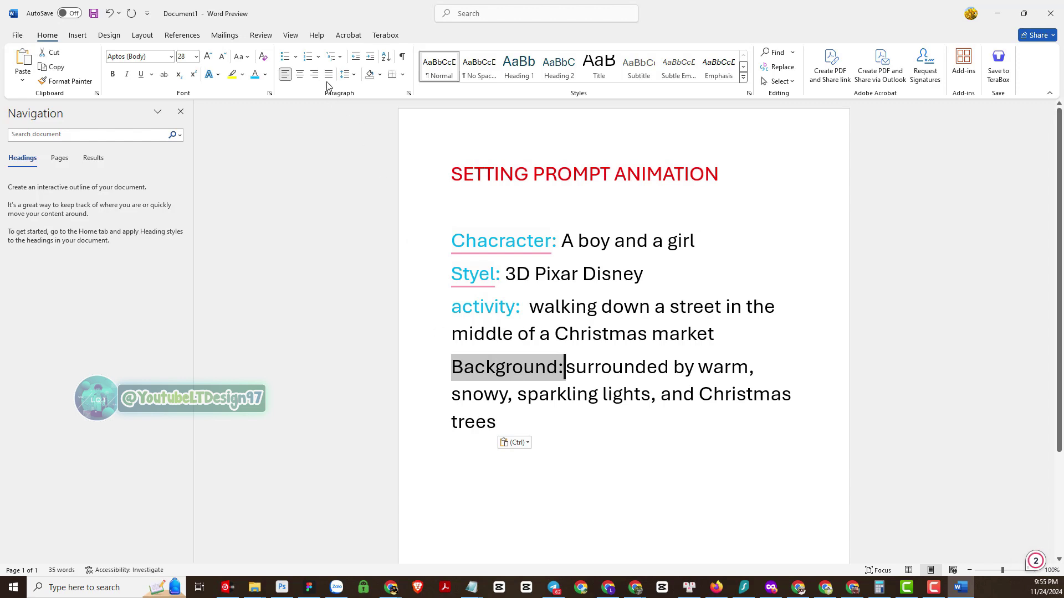
left_click(565, 370)
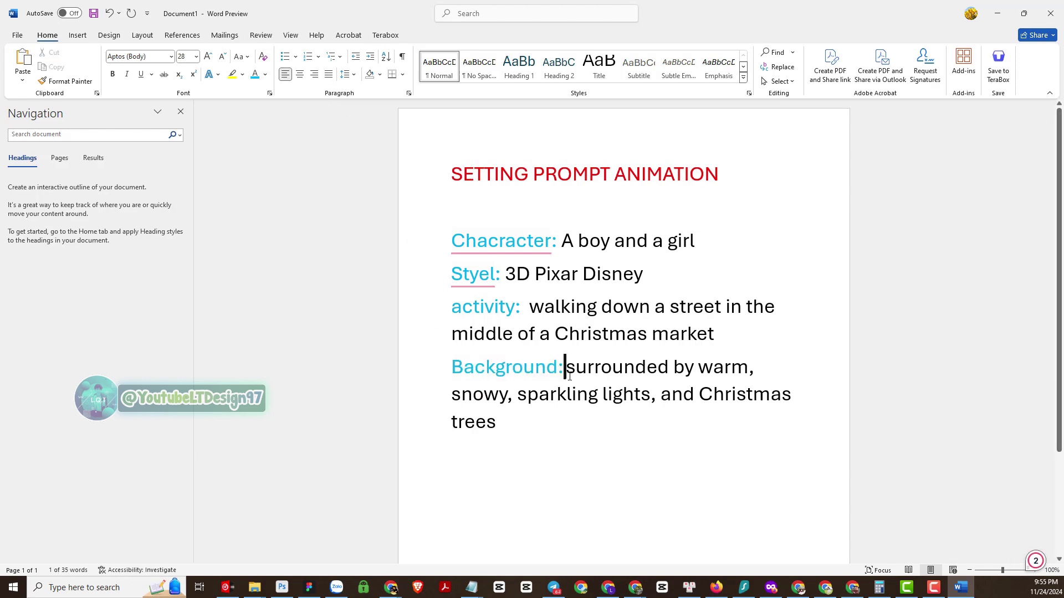
left_click(560, 422)
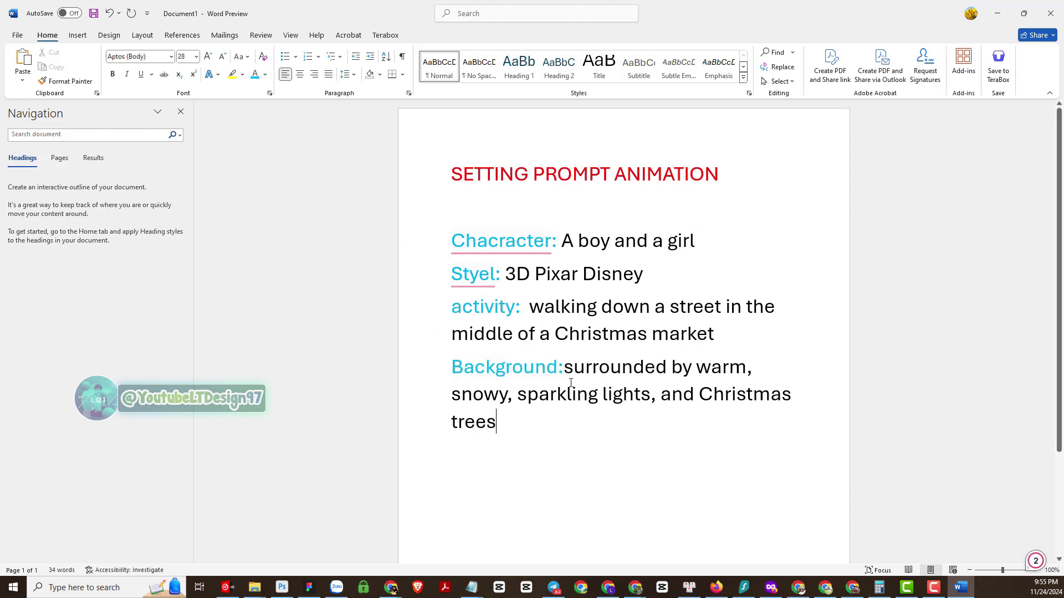
scroll(575, 379, "down", 1)
key("Up")
key("Up")
key("Up")
key("Up")
key("Up")
key("End")
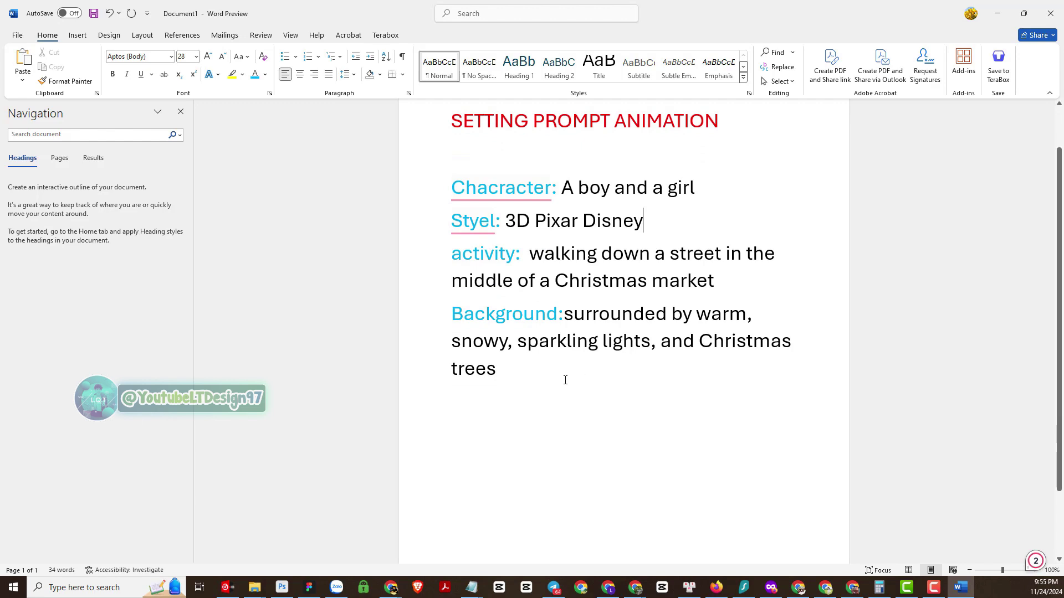
- Leave an empty line below the background text and add an arrow bullet item reading "Prompt basic:"
key("Return")
key("Return")
type("==<")
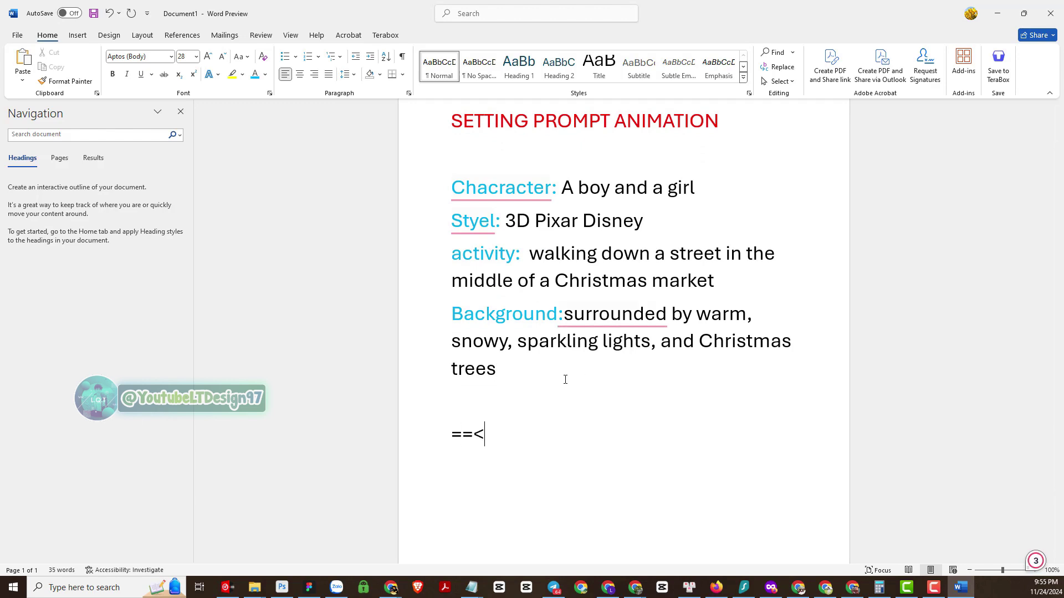
key("BackSpace")
type("=> Prompt")
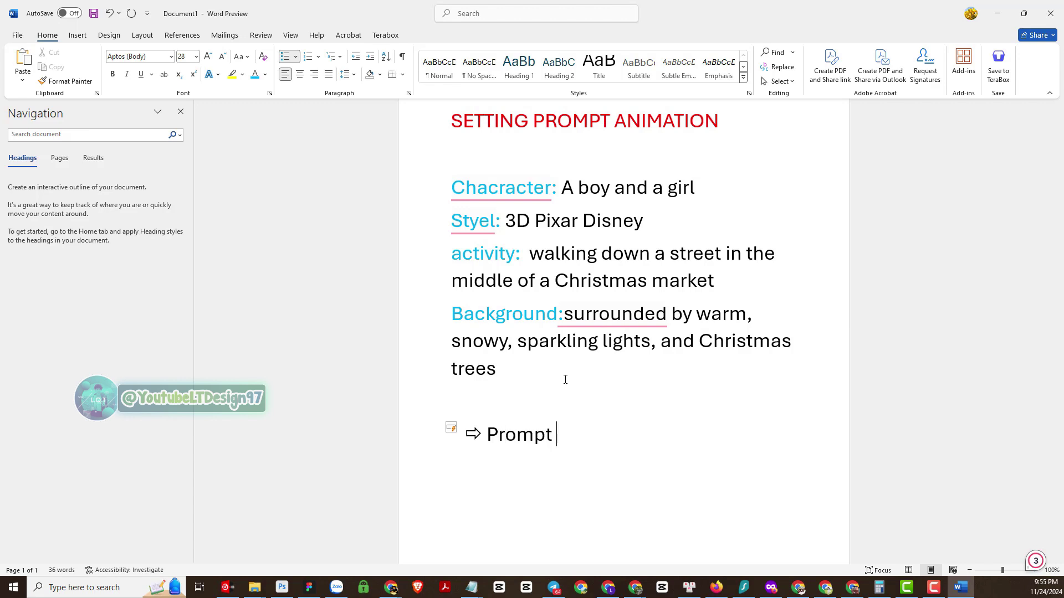
type(" basci")
key("BackSpace")
key("BackSpace")
type("ic:")
- Insert the complete 3D Pixar Disney-style Christmas market animation prompt after "Prompt basic:" and colour that label light blue
key("alt+Tab")
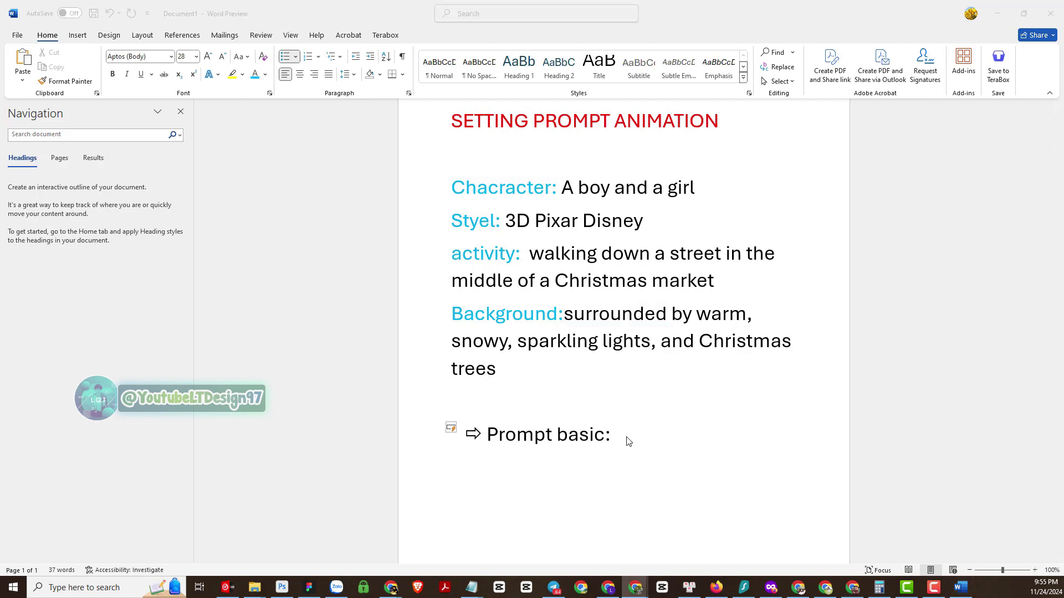
type("3D Pixar Disney-style animation, A boy and a girl are walking down a street in the middle of a Christmas market, surrounded by warm, snowy, sparkling lights, and Christmas trees")
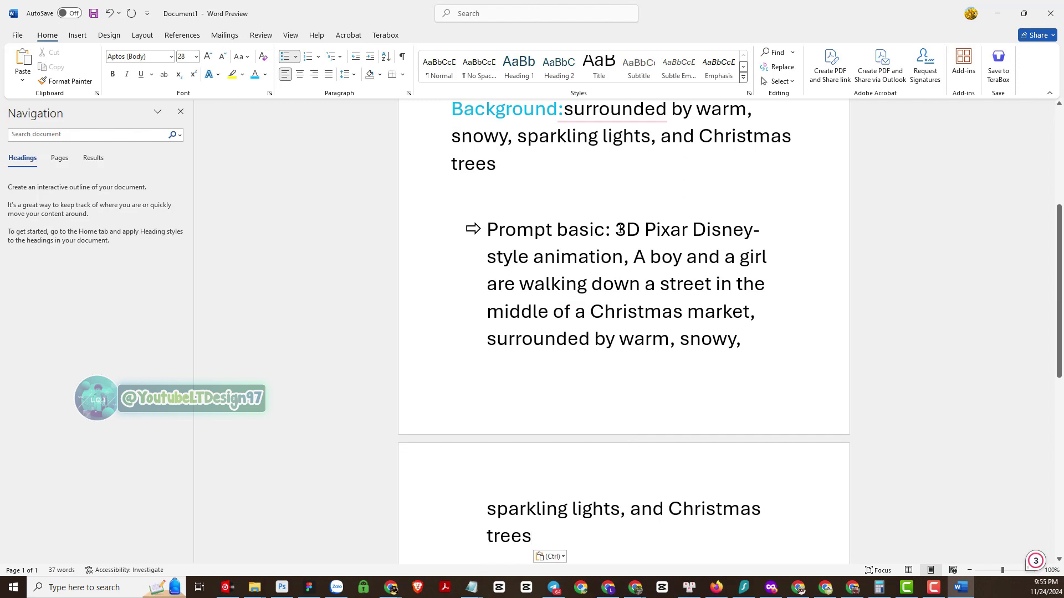
left_click_drag(614, 228, 420, 211)
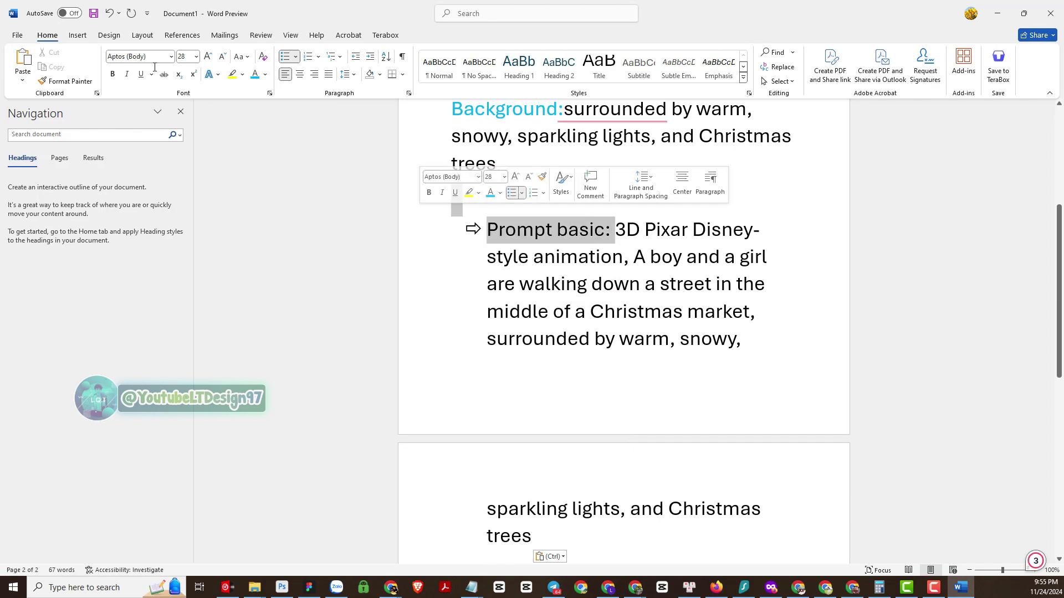
left_click(255, 74)
left_click_drag(380, 316, 891, 306)
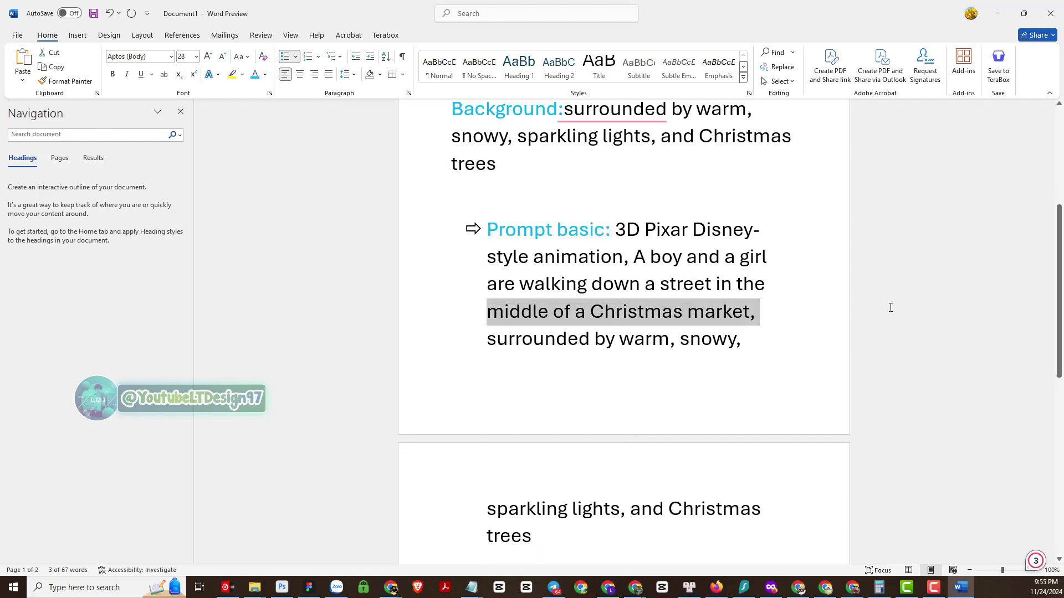
- Set the font size of the entire document's text to 24
left_click(898, 320)
scroll(899, 323, "up", 1)
scroll(899, 324, "down", 2)
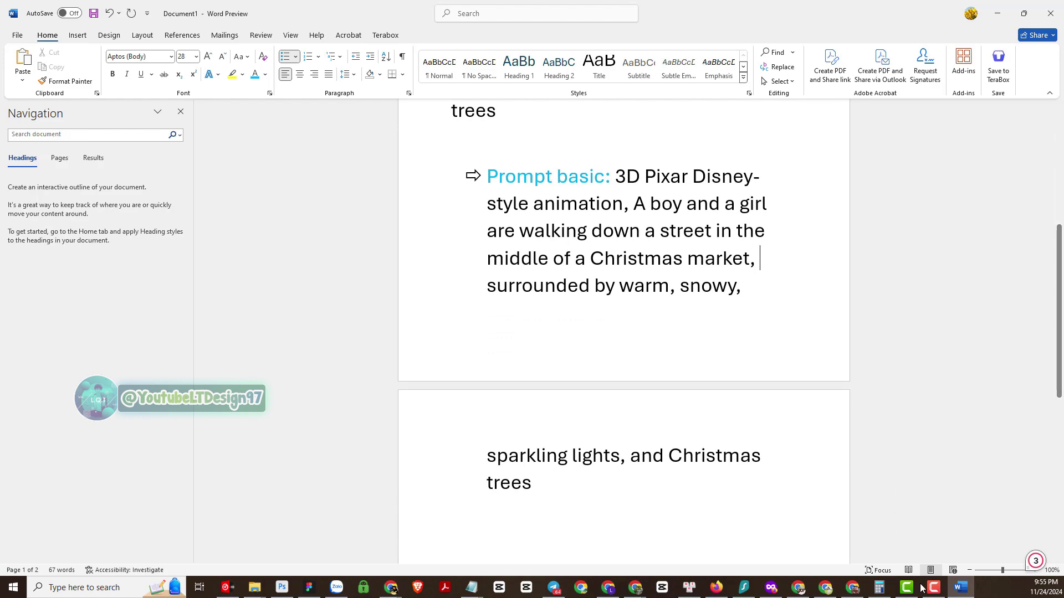
scroll(403, 190, "up", 1)
key("ctrl+a")
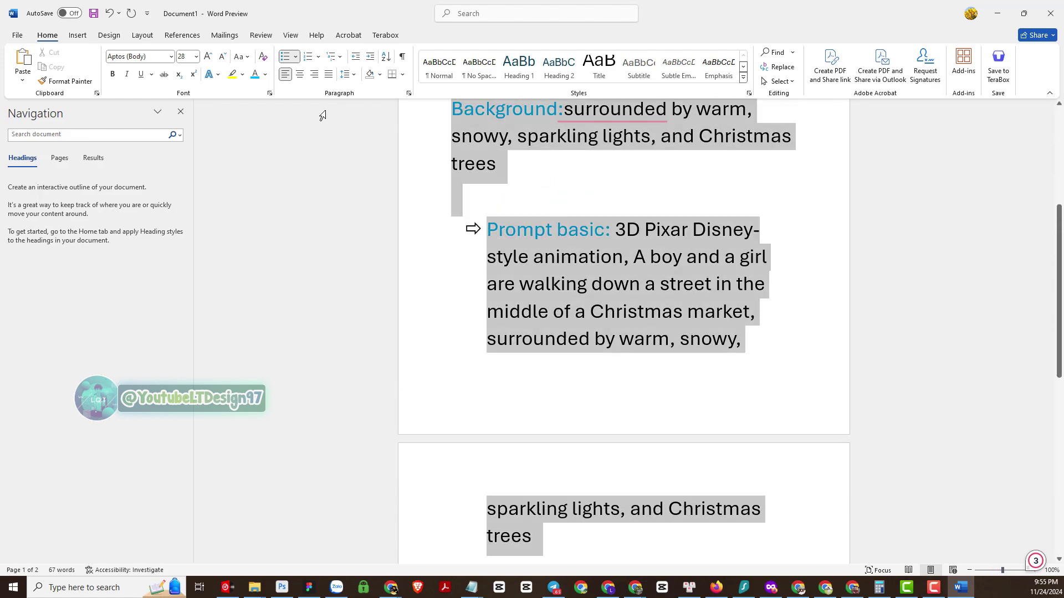
left_click(196, 57)
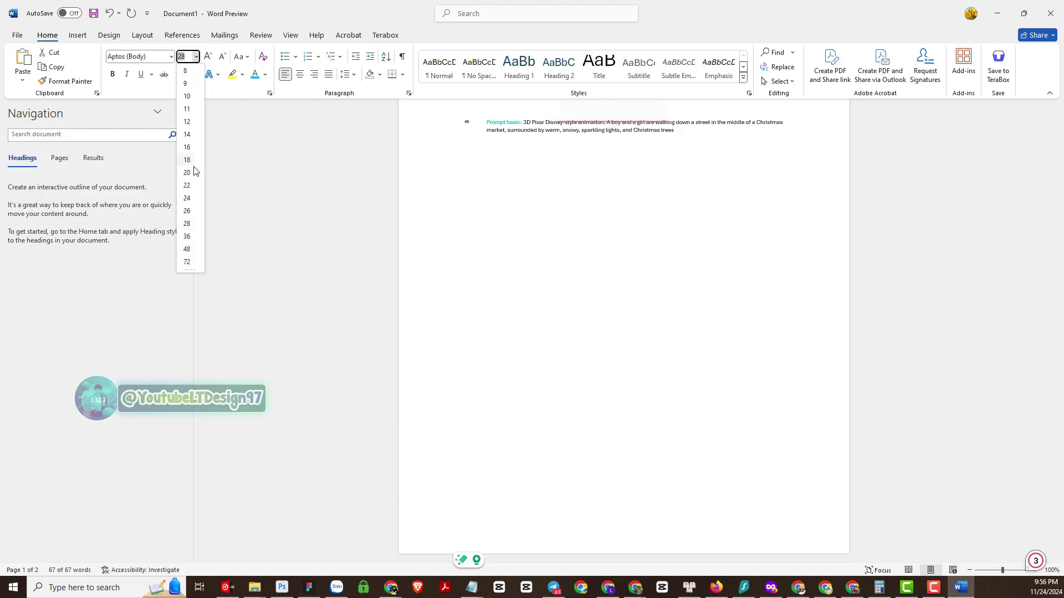
left_click(188, 198)
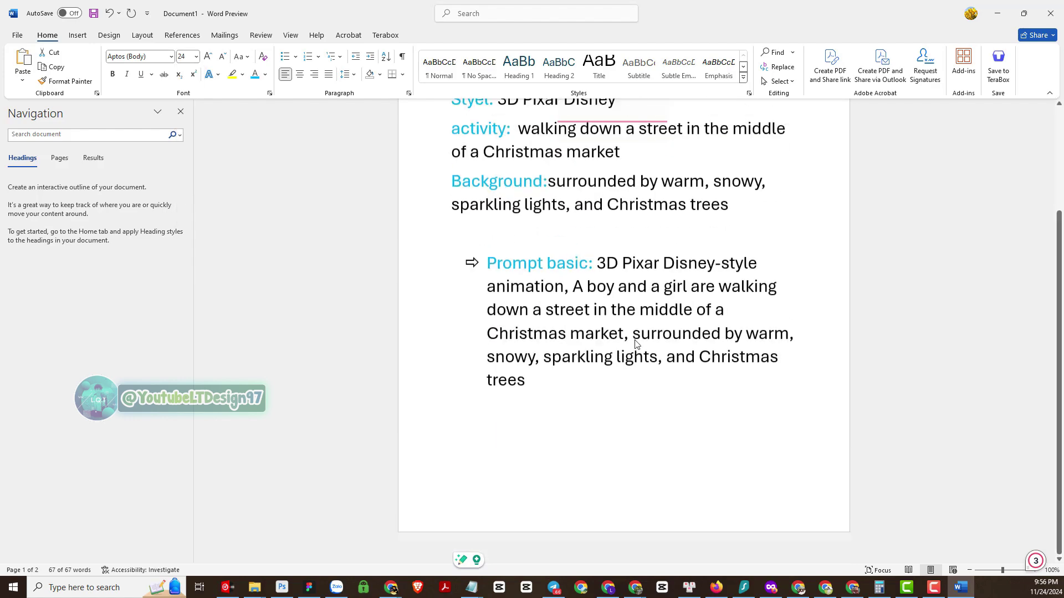
left_click(799, 411)
scroll(781, 422, "up", 3)
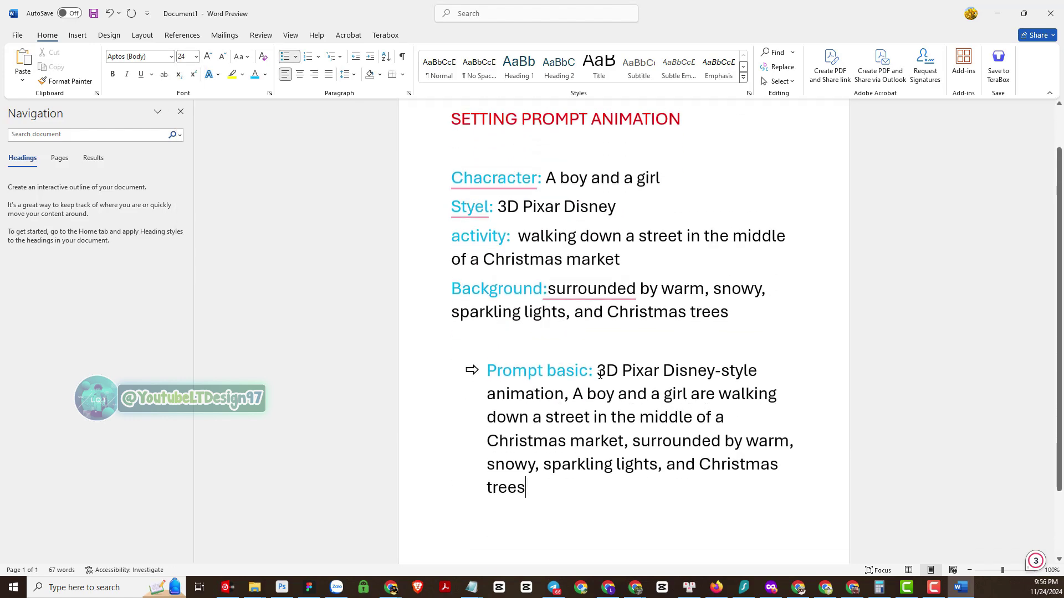
- Copy the basic prompt's text into the Vidu reference-to-video prompt and correct the spacing around the comma after "animation"
left_click_drag(597, 371, 614, 465)
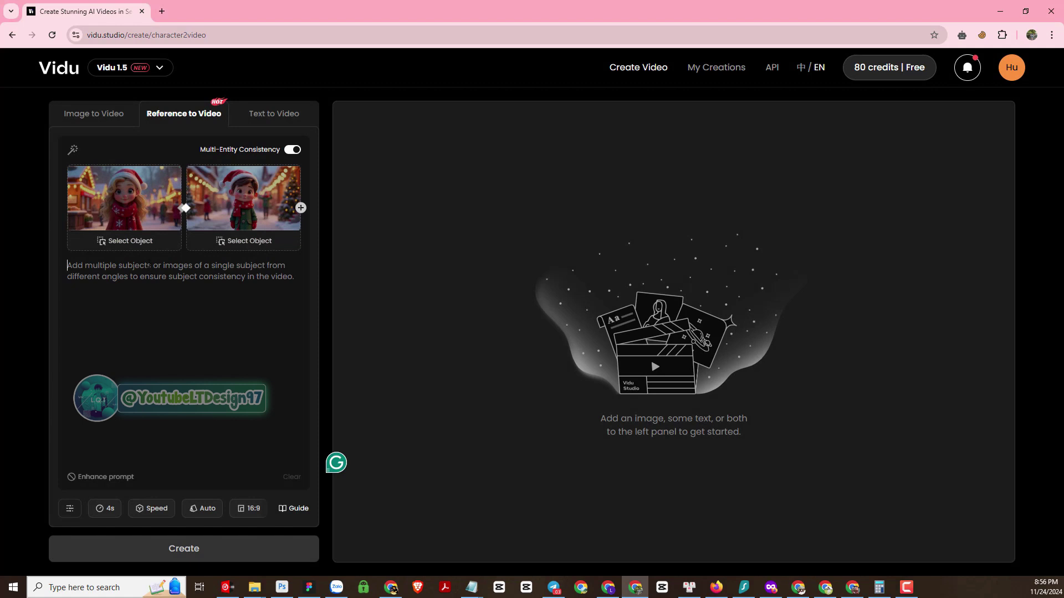
type("3D Pixar Disney-style animation ,A boy and a girl are walking down a street in the middle of a Christmas market, surrounded by warm, snowy, sparkling lights, and Christmas trees")
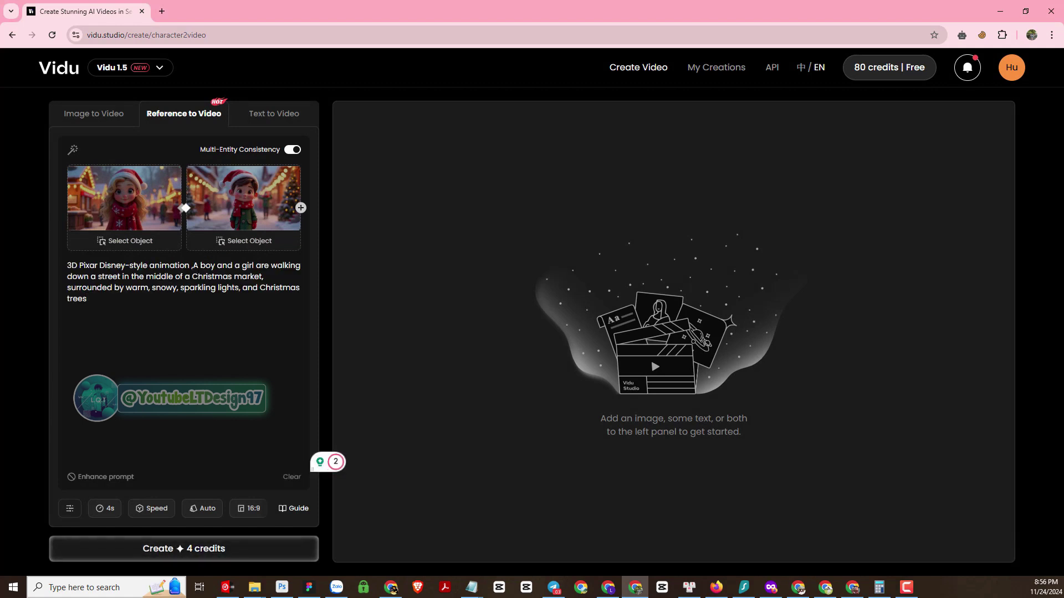
left_click(194, 265)
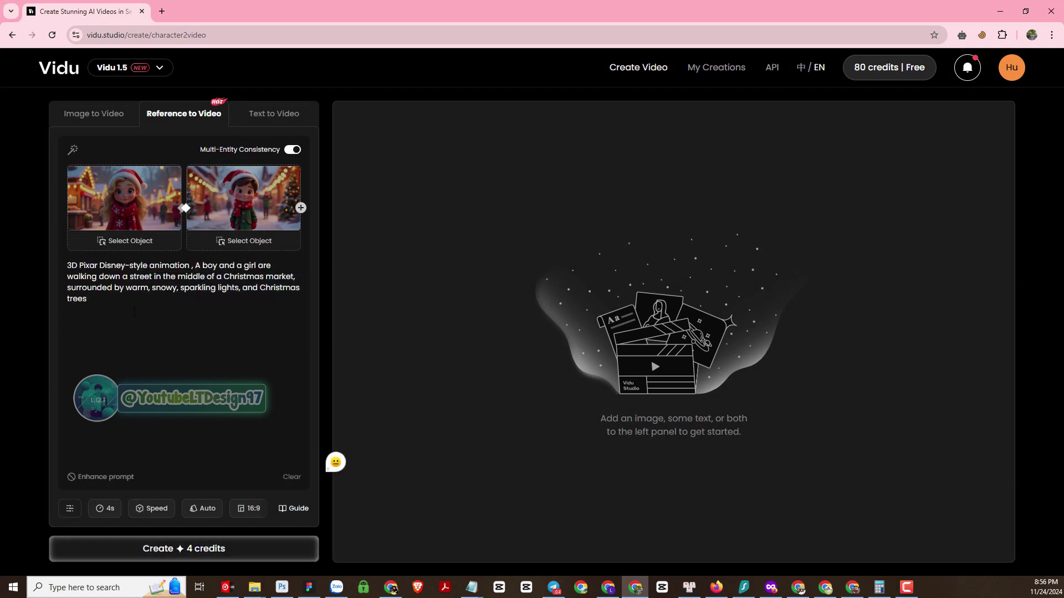
key("ctrl+a")
left_click(191, 340)
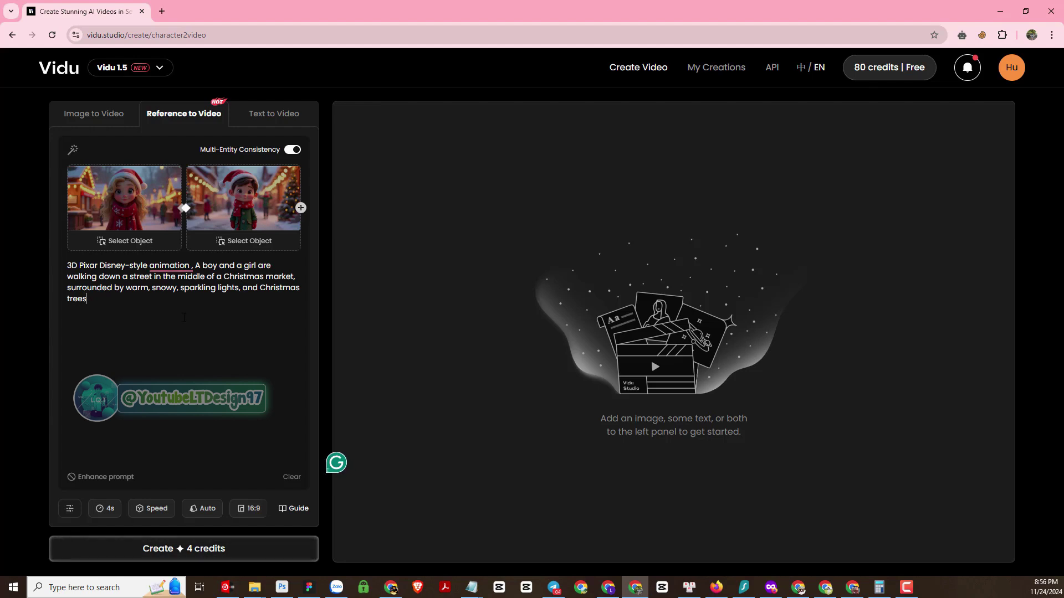
mouse_move(169, 267)
left_click(177, 297)
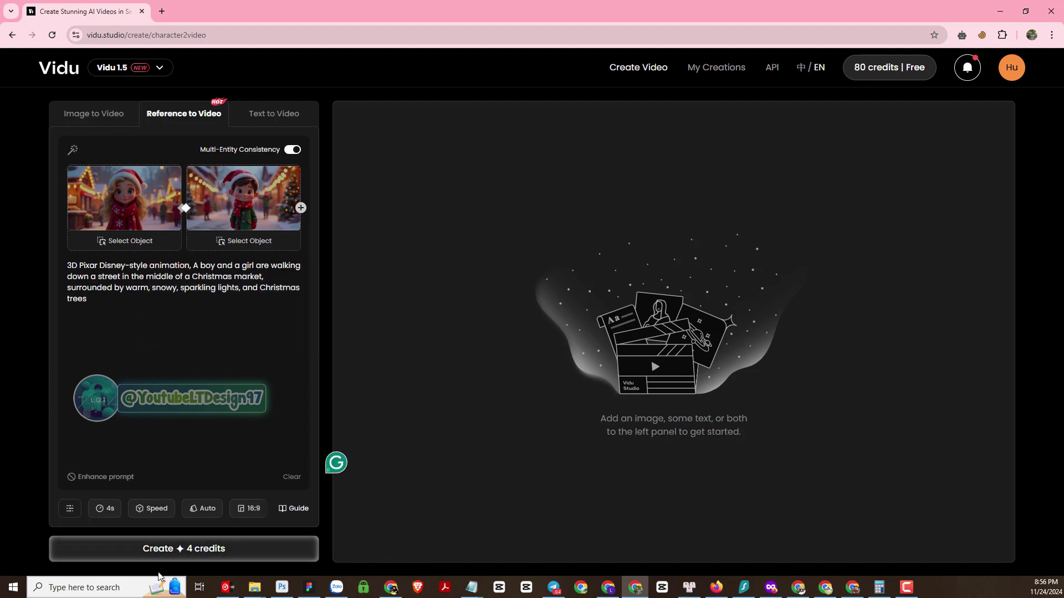
- Generate the video at 16:9 aspect ratio with 4 seconds duration, Speed resolution and Auto movement amplitude
left_click(244, 507)
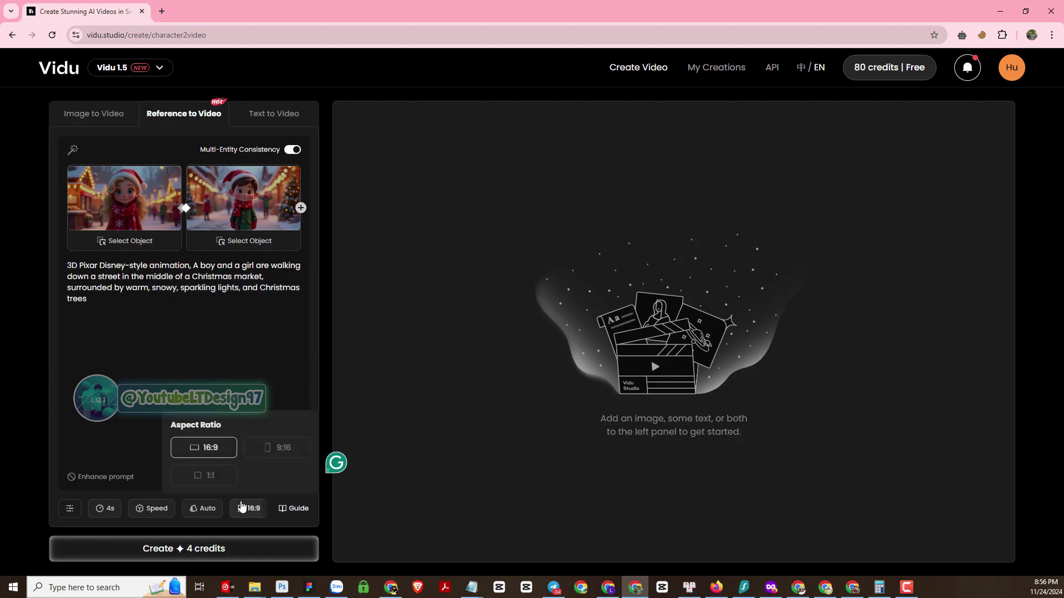
left_click(206, 451)
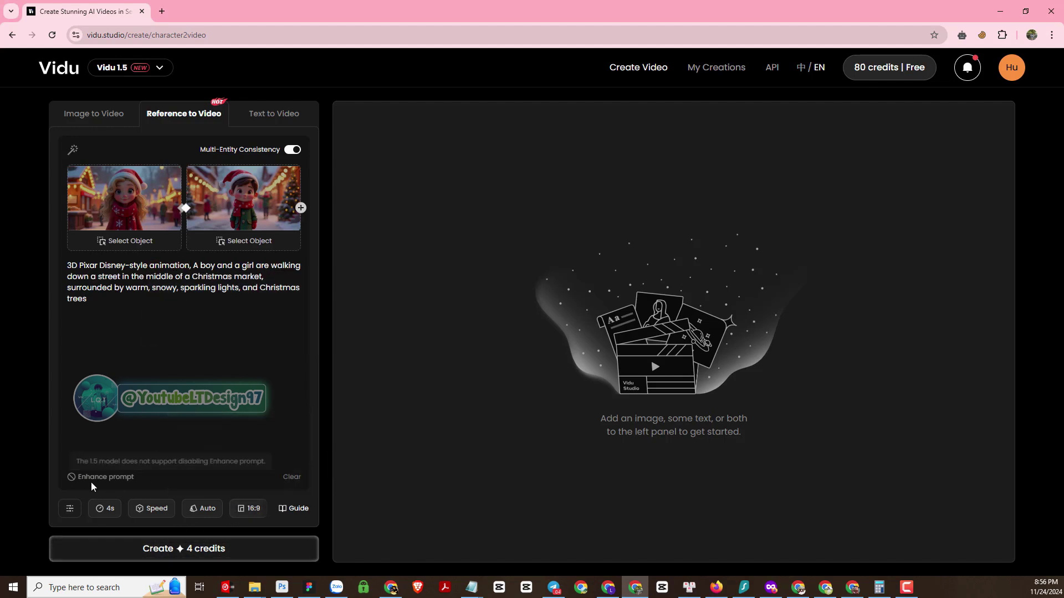
left_click(69, 508)
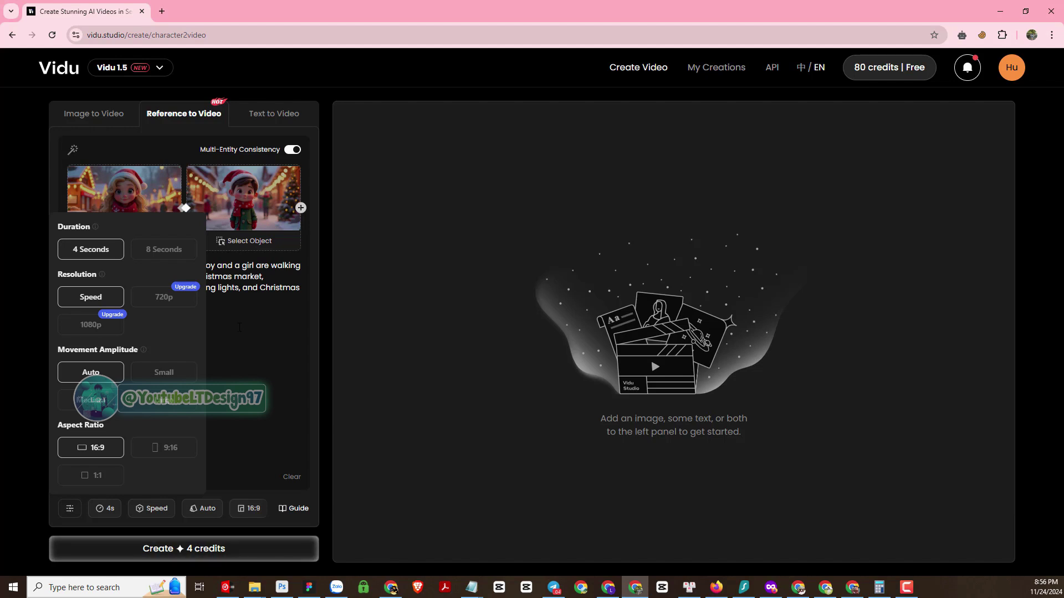
left_click(255, 350)
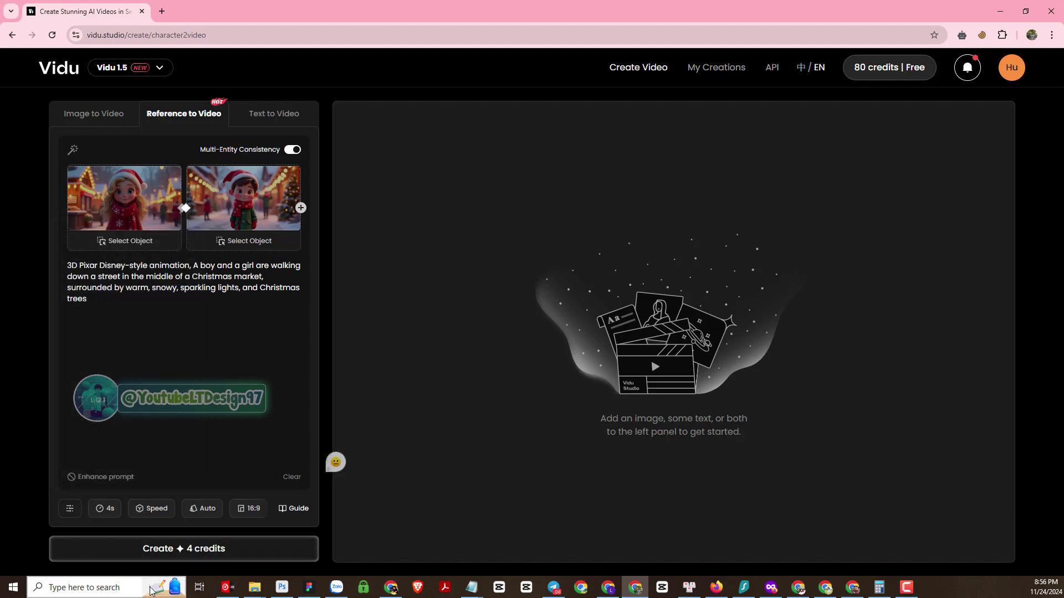
left_click(162, 551)
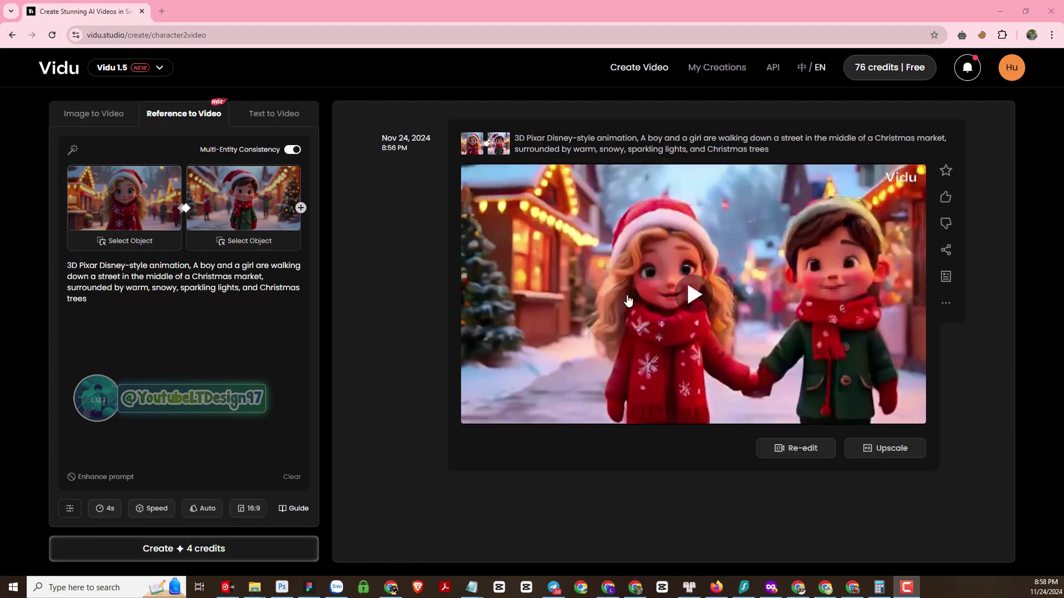
- Play the generated Christmas market video and highlight the prompt used for it
left_click(704, 308)
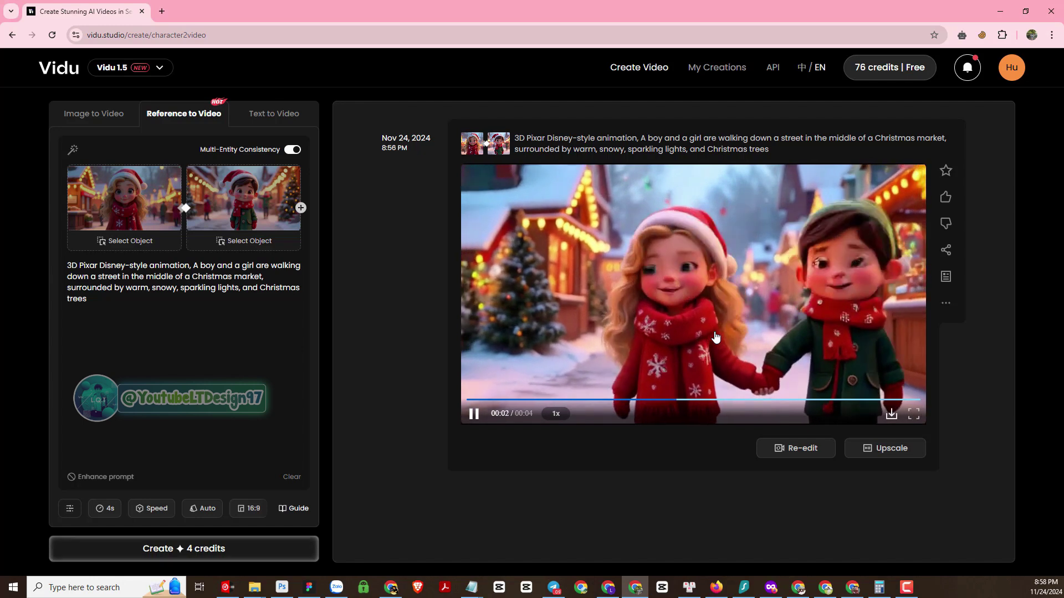
left_click(720, 340)
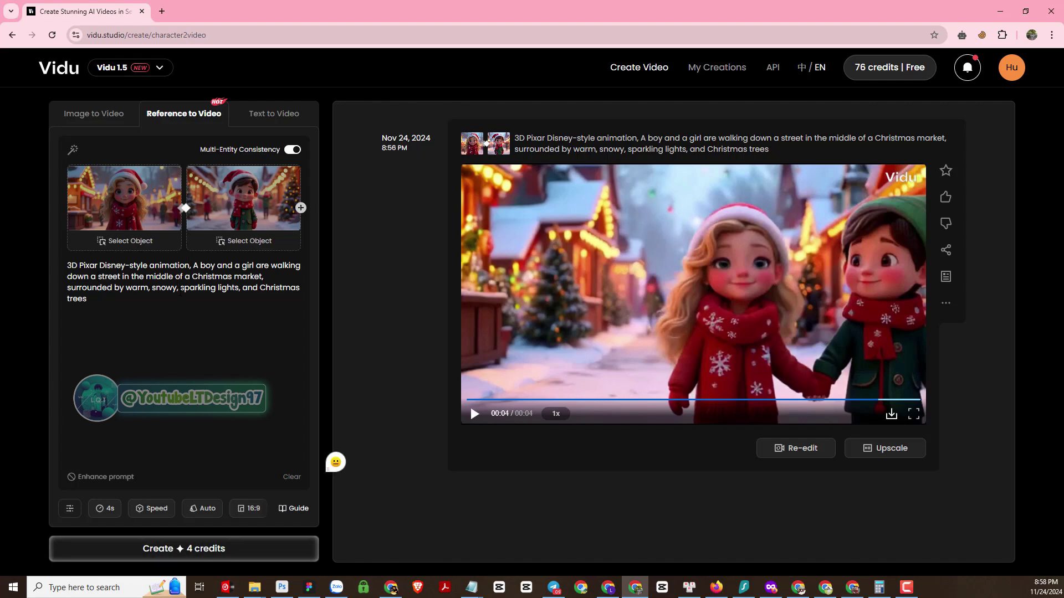
left_click_drag(84, 265, 140, 310)
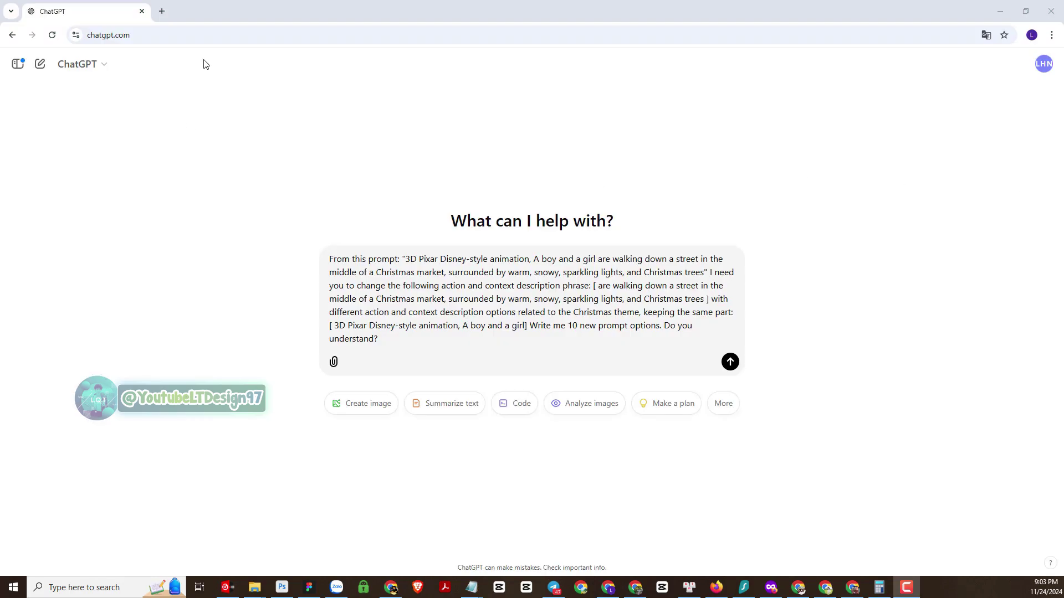
- Switch to ChatGPT and compare the prompt quoted in the drafted request with the prompt text in Vidu
left_click_drag(130, 35, 82, 46)
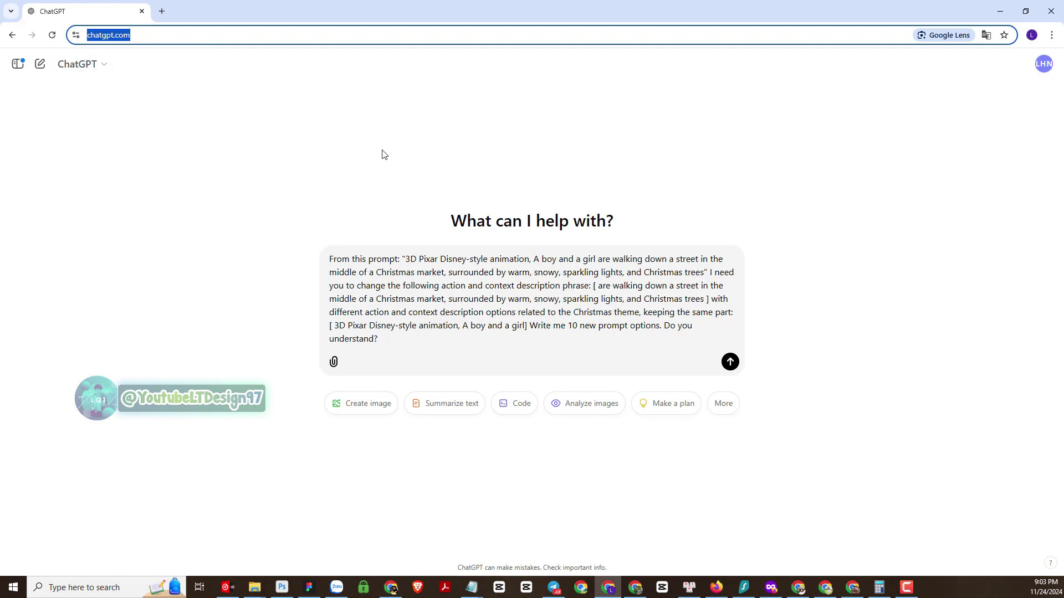
left_click(446, 287)
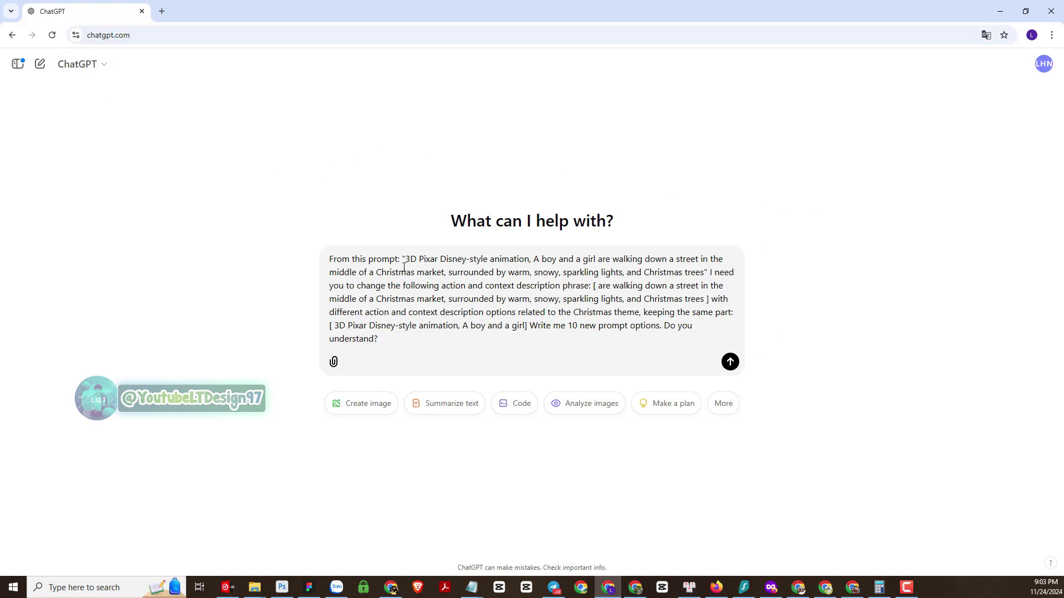
left_click_drag(330, 260, 451, 347)
left_click(451, 347)
left_click_drag(406, 260, 705, 272)
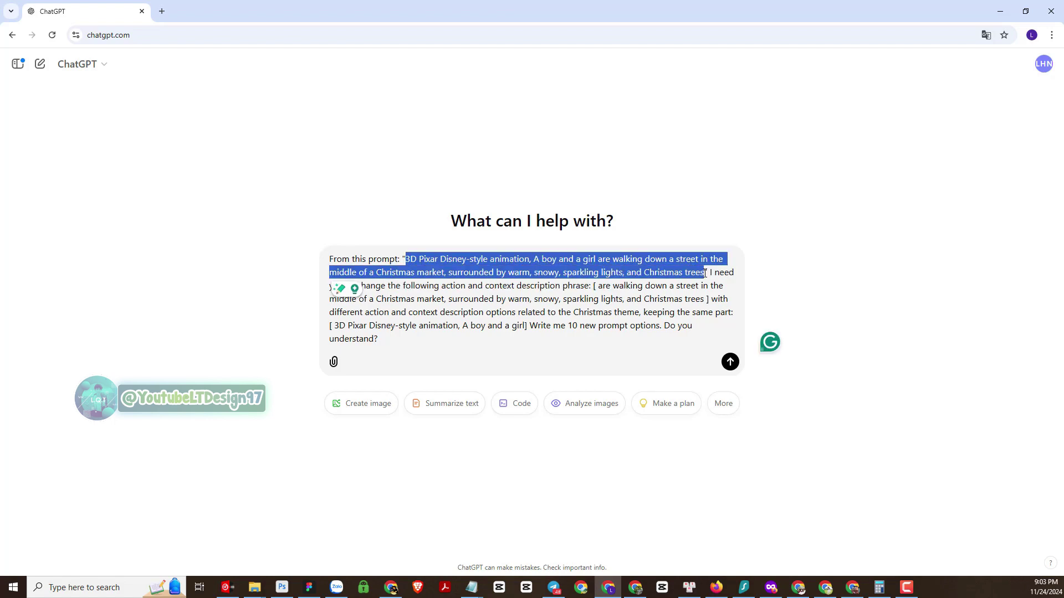
left_click(637, 589)
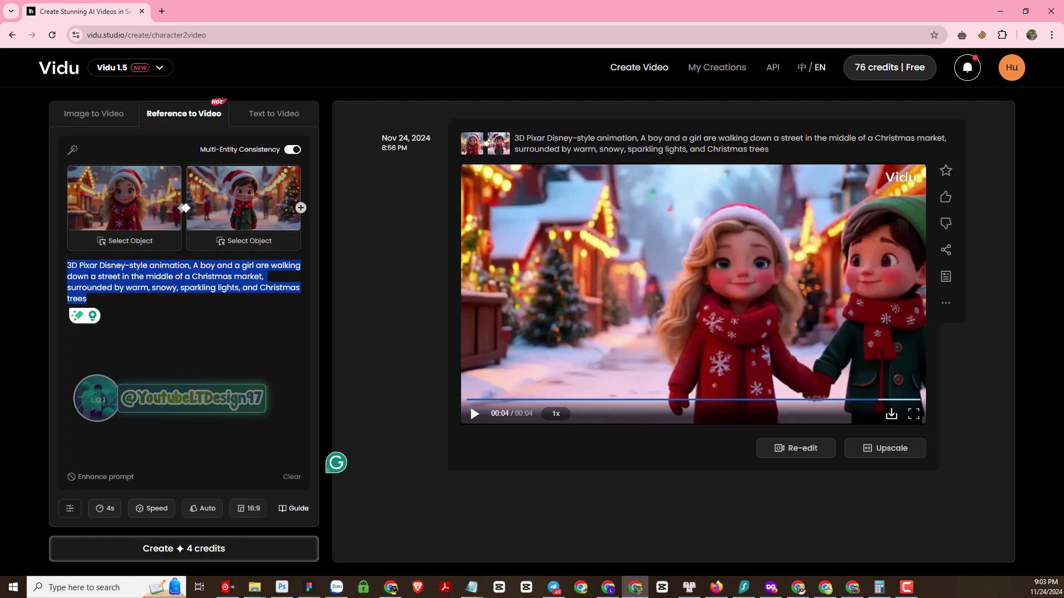
left_click(86, 299)
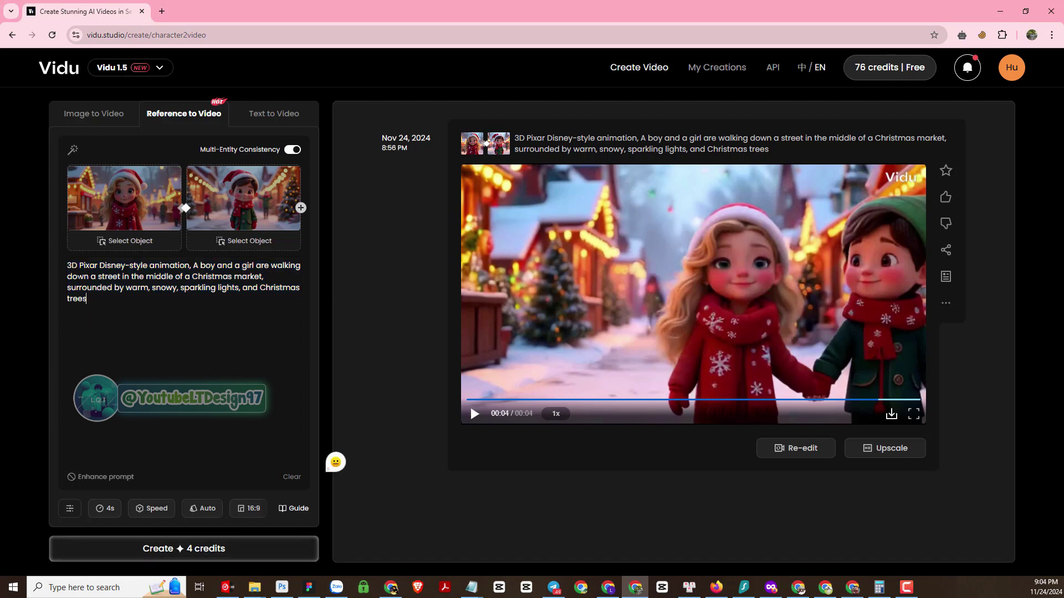
left_click_drag(87, 298, 64, 270)
left_click(608, 588)
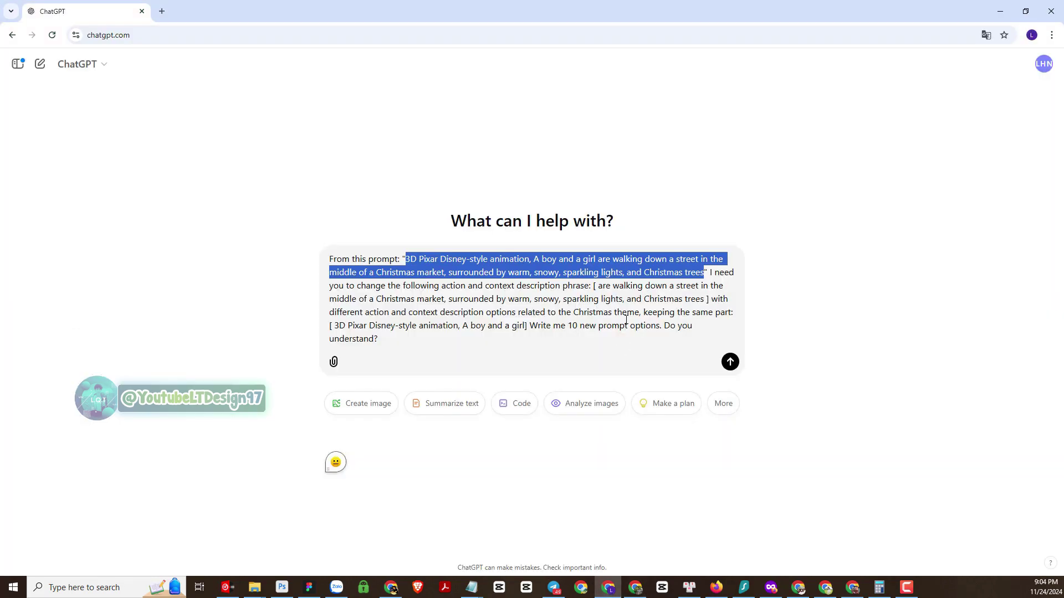
- Review the request's instructions and send it to get 10 new Christmas prompt options with different actions and contexts
left_click_drag(711, 272, 736, 337)
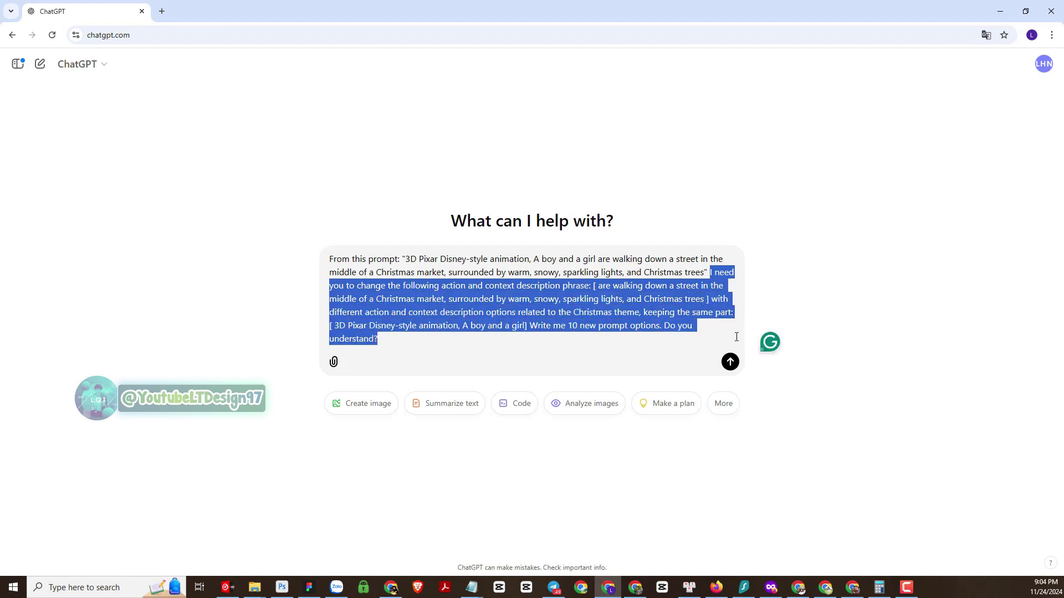
left_click(590, 347)
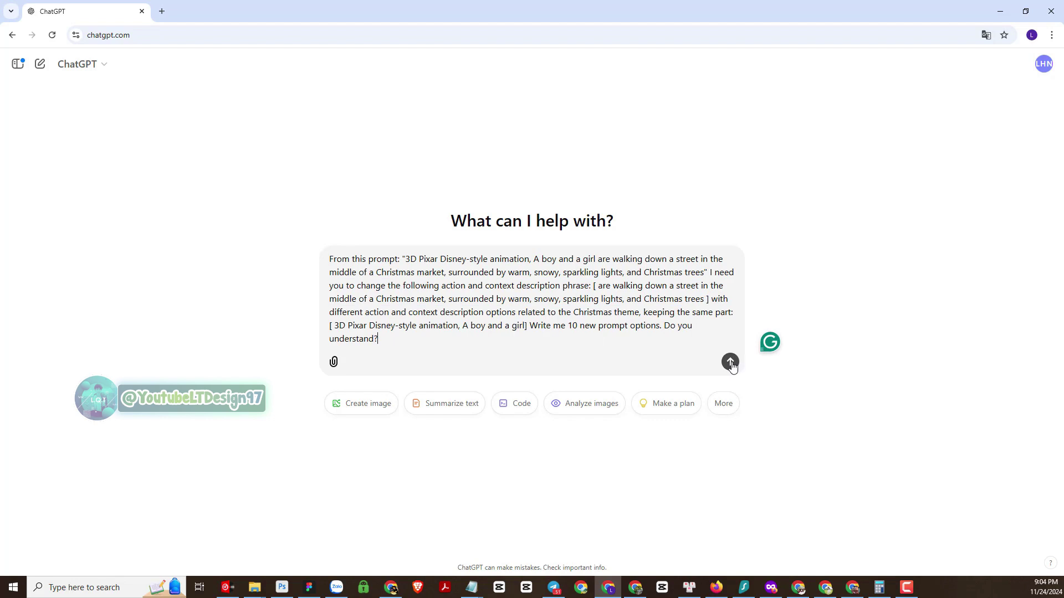
key("Return")
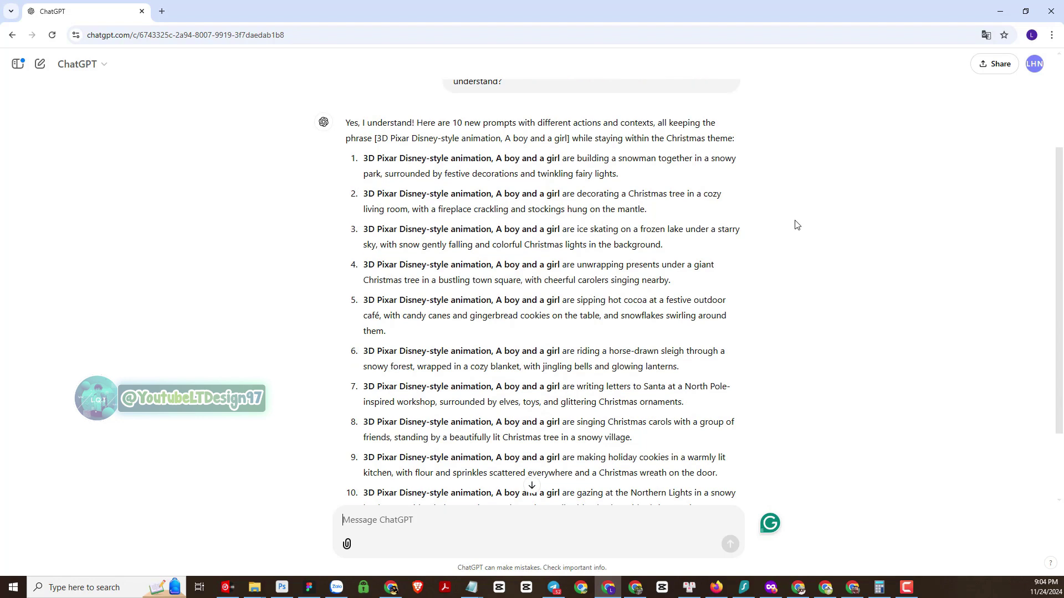
- Review the new prompts and copy "are building a snowman together in a snowy park, surrounded by festive decorations and twinkling fairy lights" from the first one
scroll(796, 224, "up", 2)
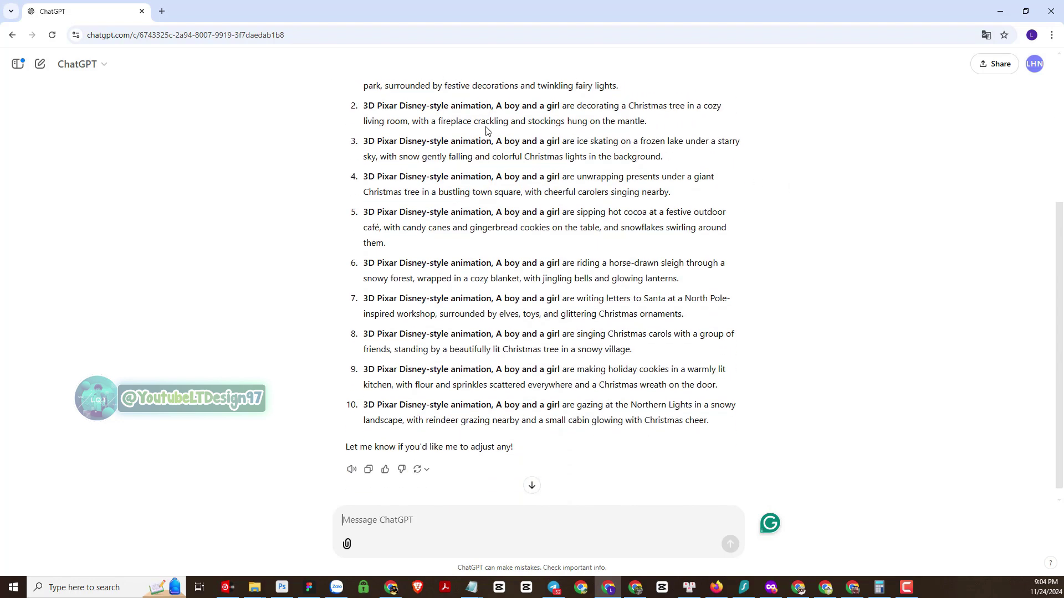
left_click_drag(350, 124, 722, 420)
scroll(792, 320, "up", 3)
left_click(792, 321)
scroll(790, 320, "down", 1)
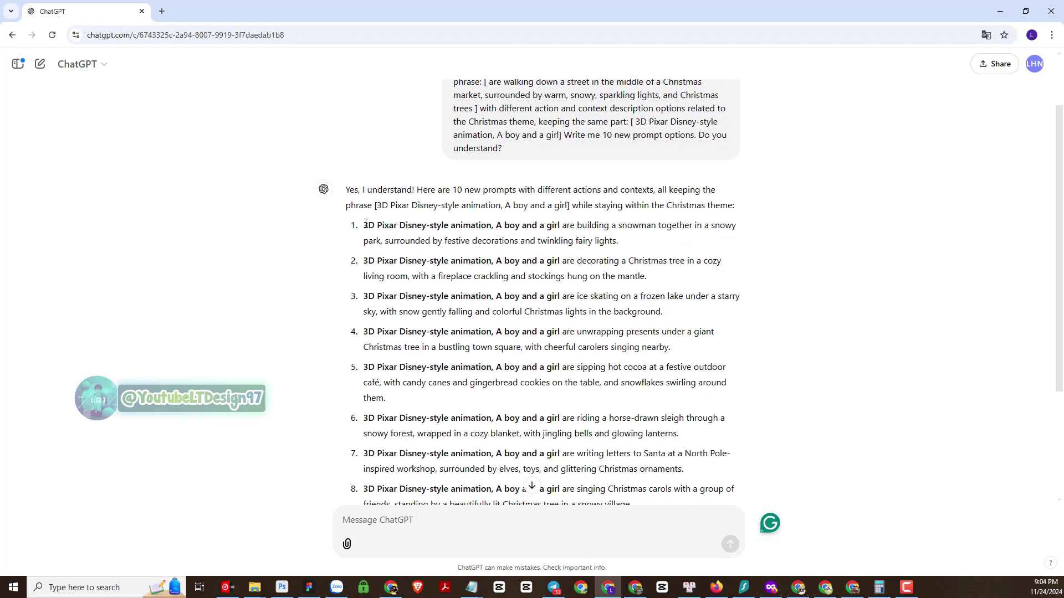
left_click_drag(366, 224, 611, 241)
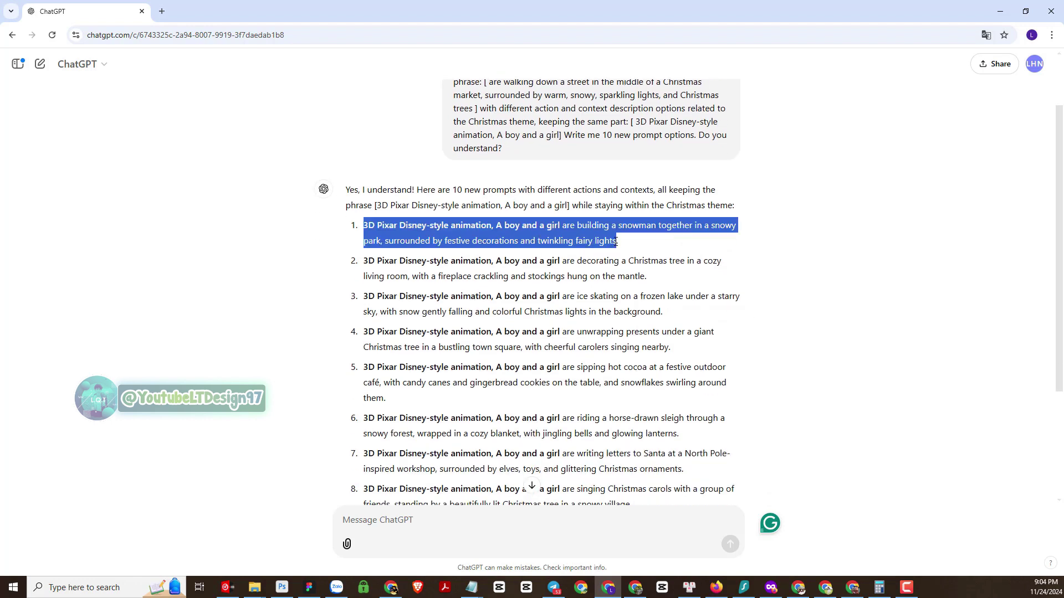
left_click(558, 226)
left_click_drag(563, 226, 606, 242)
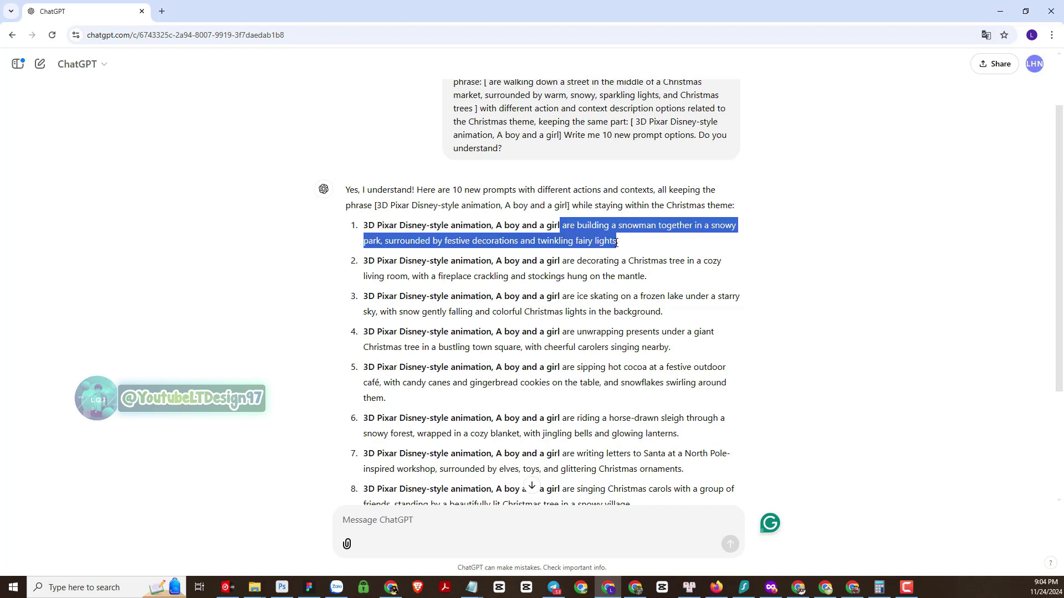
right_click(594, 238)
left_click(607, 245)
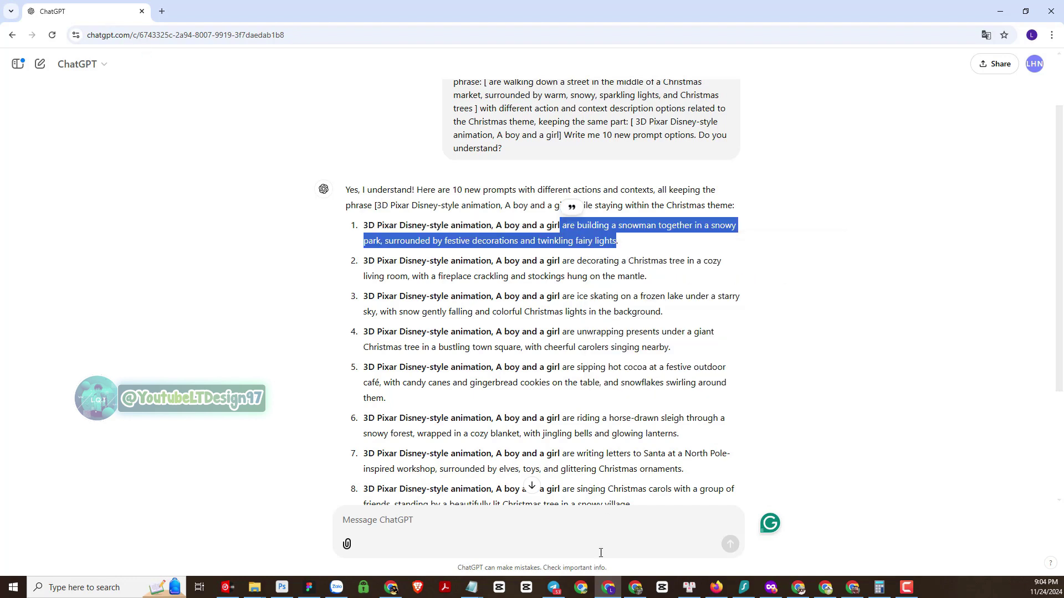
- Switch to Vidu and replace all prompt text after "3D Pixar Disney-style animation," with the copied snowman-building phrase
left_click(635, 588)
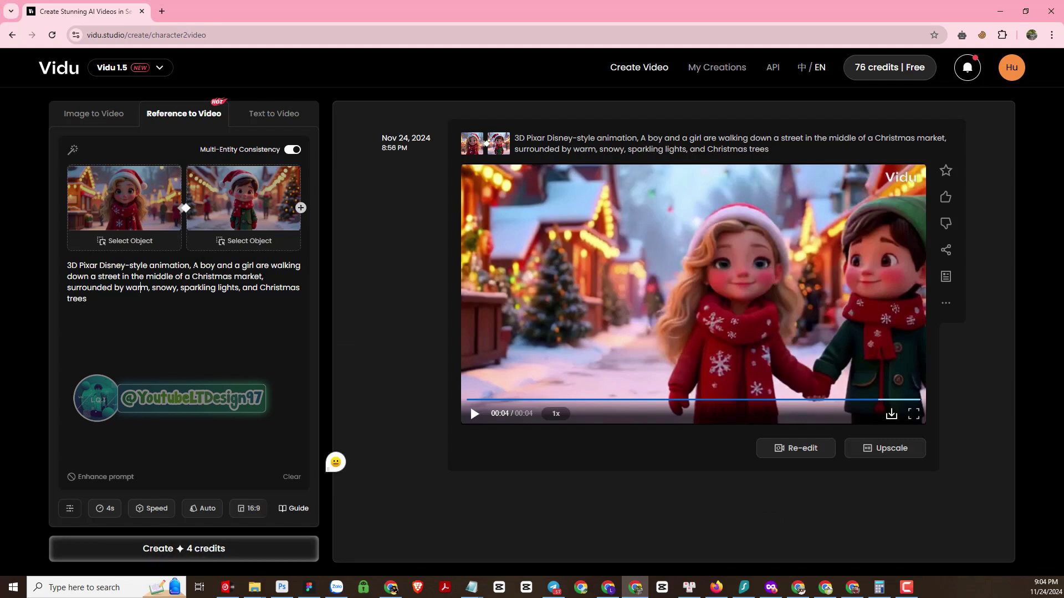
left_click_drag(193, 265, 236, 304)
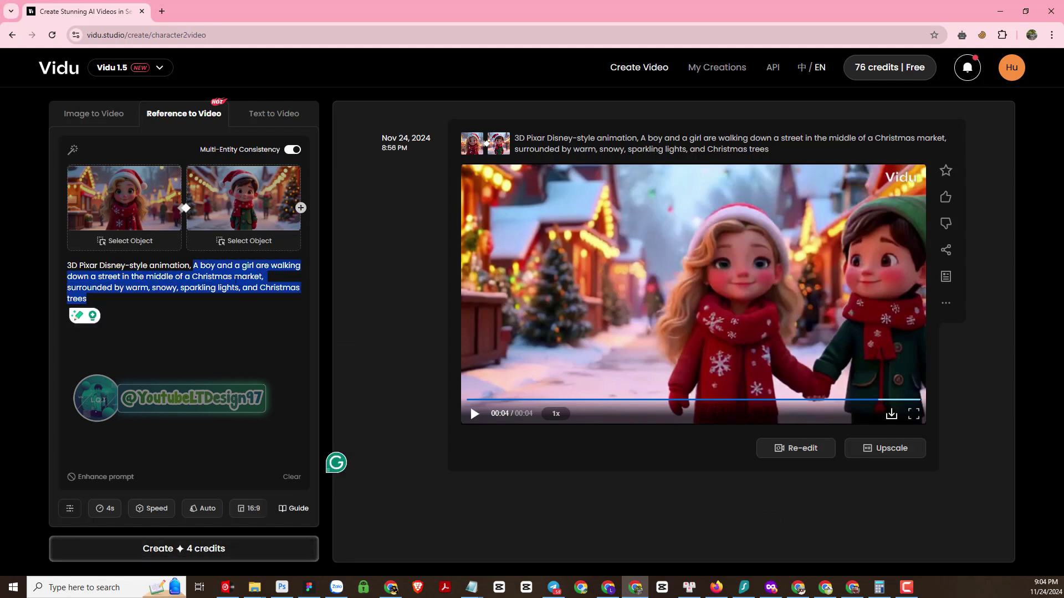
right_click(233, 304)
left_click(266, 346)
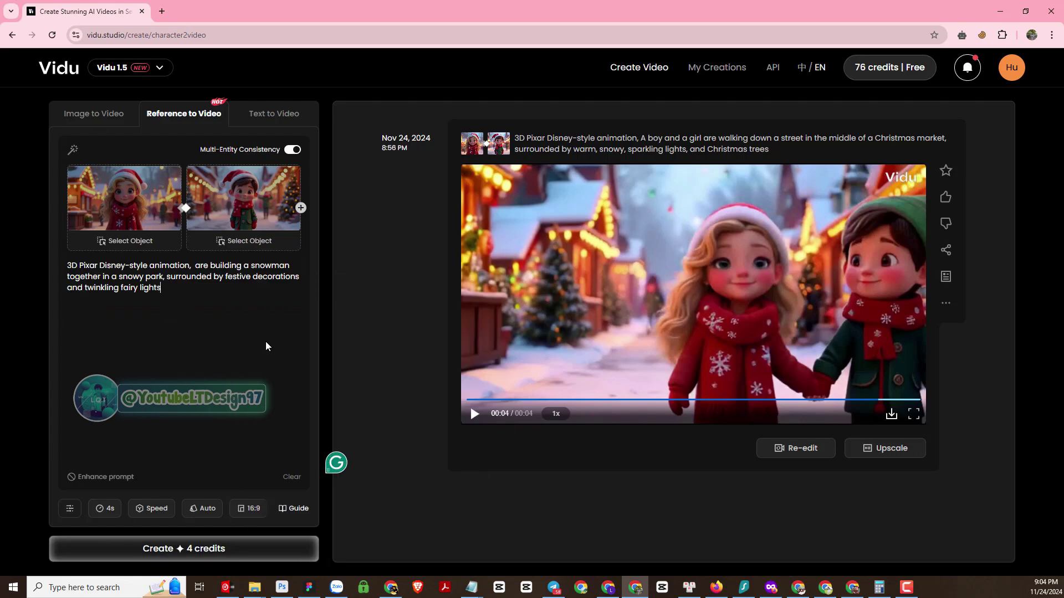
- Undo the prompt replacement, keep "A boy and a girl", and replace only the text from "are walking" onward with the copied snowman-building phrase
key("ctrl+z")
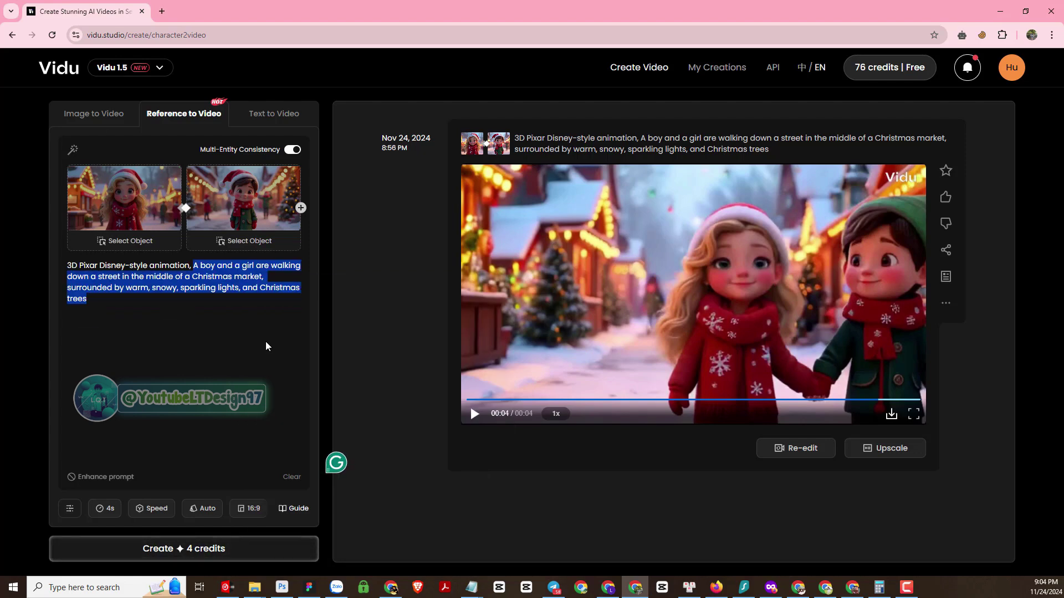
key("Right")
left_click_drag(87, 299, 257, 265)
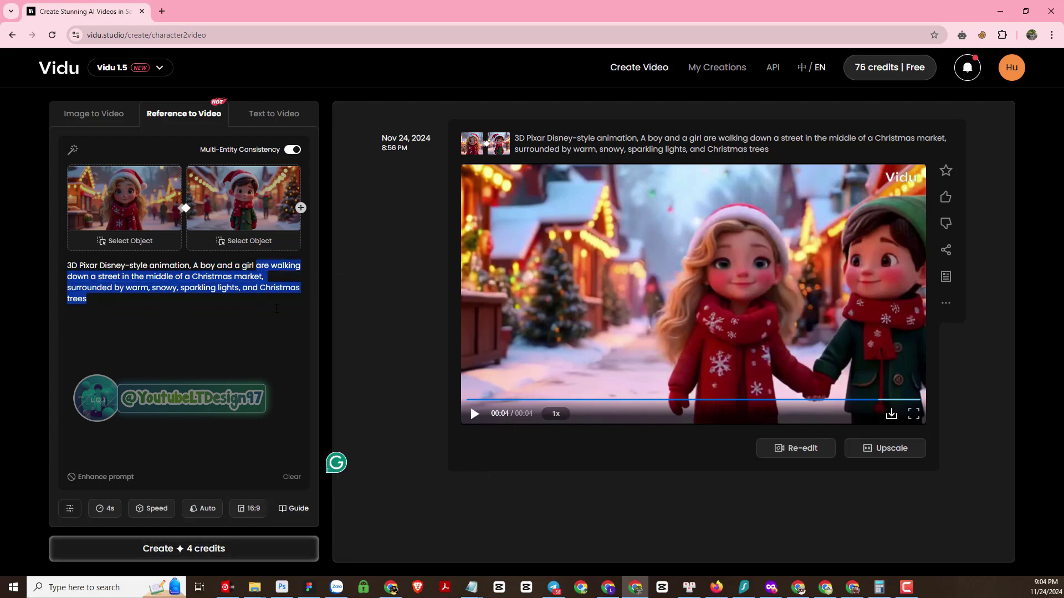
right_click(265, 281)
left_click(288, 347)
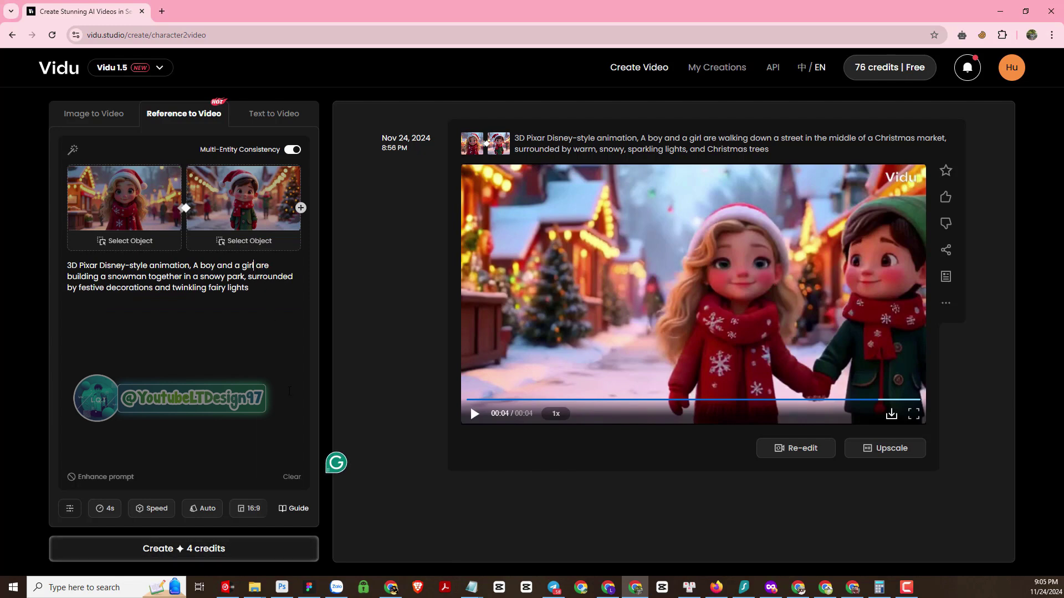
- Generate the snowman-building video from the two reference images and play back the result
left_click(183, 550)
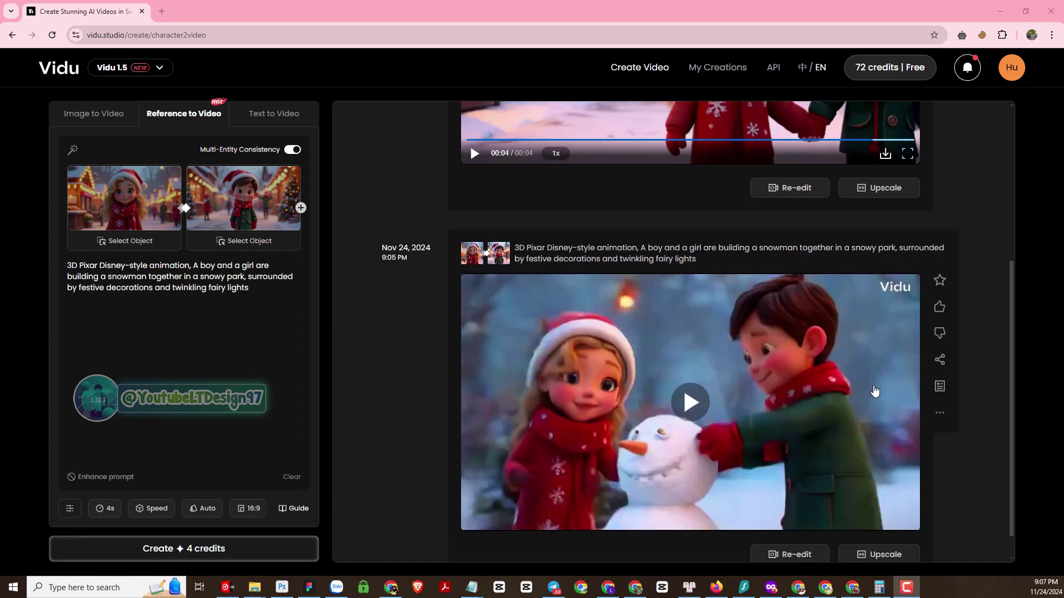
left_click(701, 408)
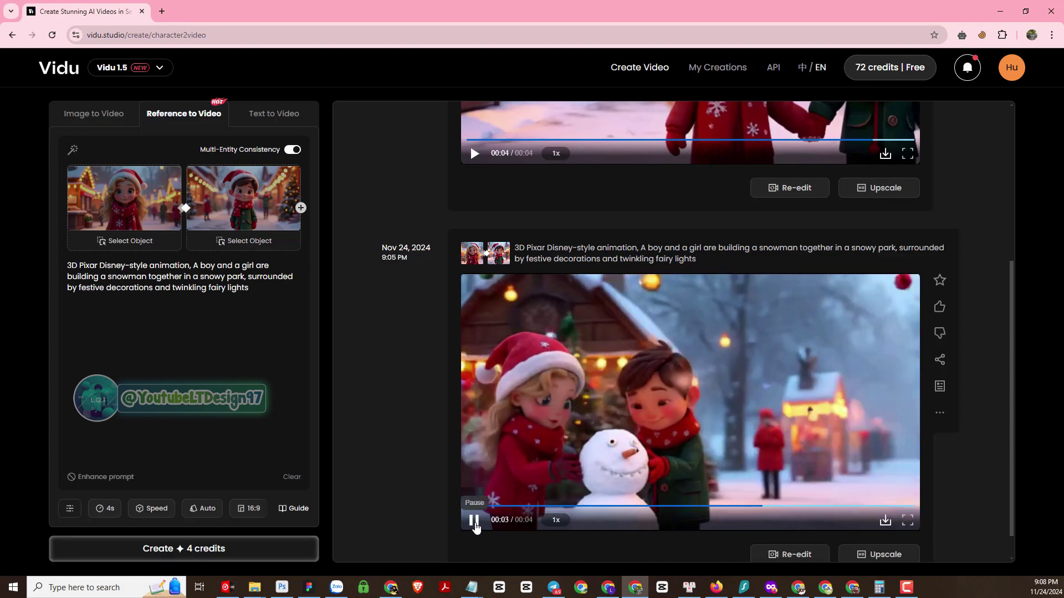
scroll(382, 353, "up", 5)
scroll(381, 353, "down", 5)
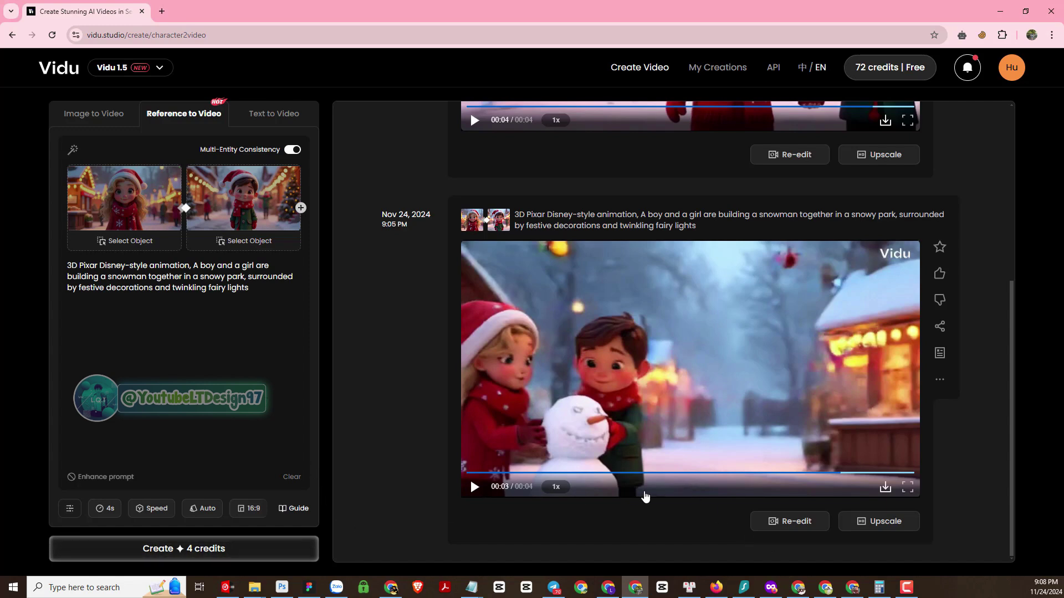
- Switch to ChatGPT and copy the second prompt's text from "are decorating a Christmas tree in a cozy living room" through "mantle"
left_click(608, 587)
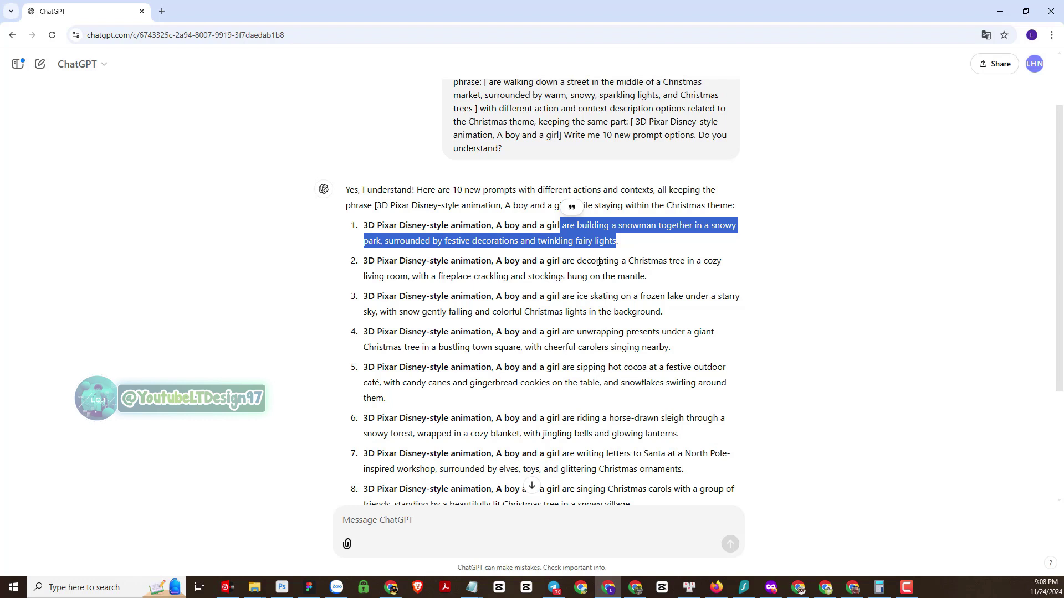
left_click_drag(563, 261, 646, 271)
right_click(625, 272)
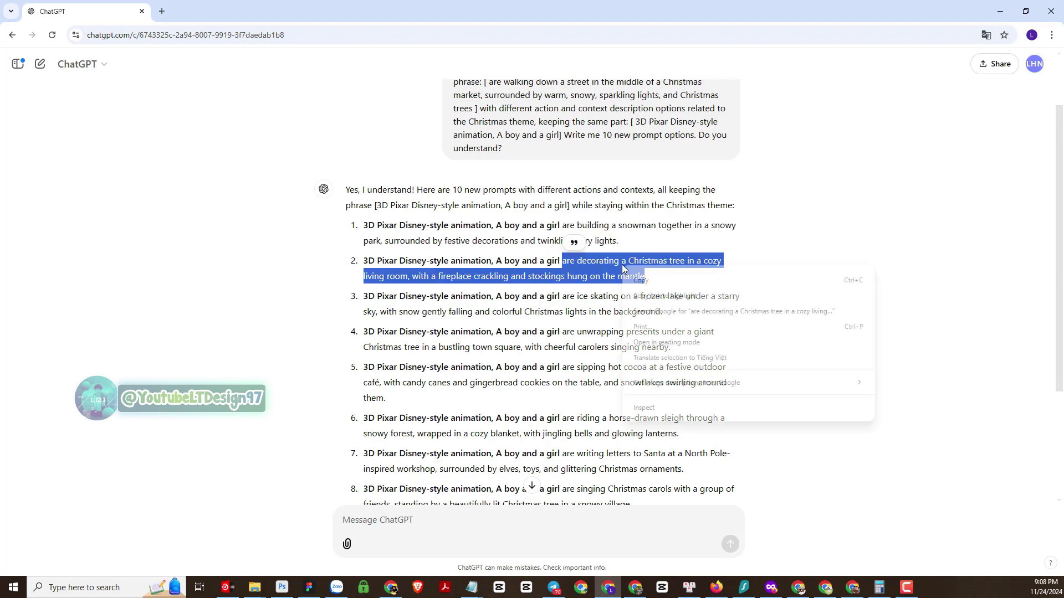
left_click(650, 288)
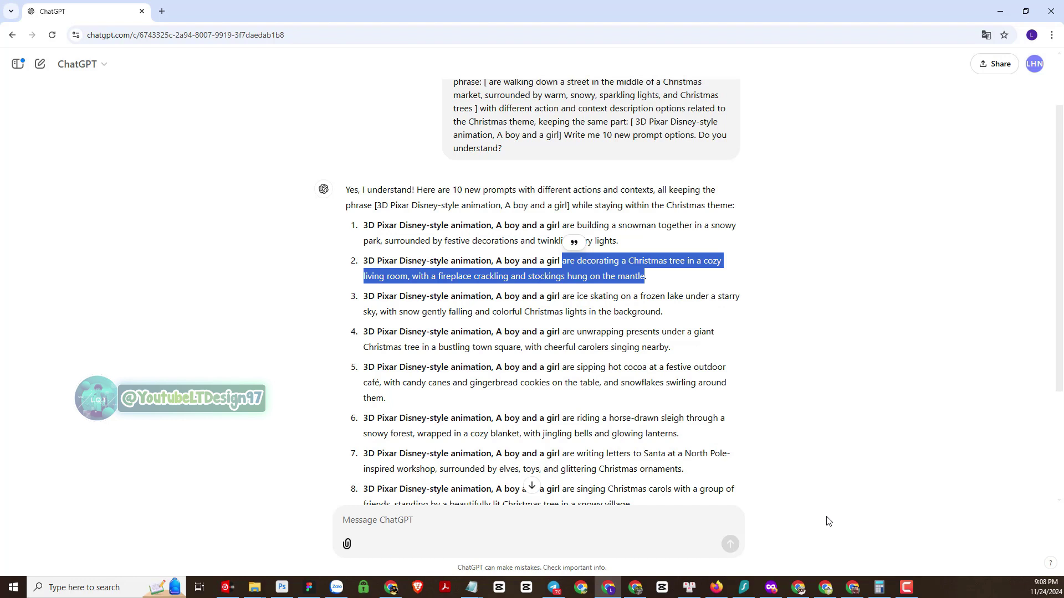
- Switch to Vidu and replace the snowman-building text after "A boy and a girl" with the copied tree-decorating phrase
left_click(632, 588)
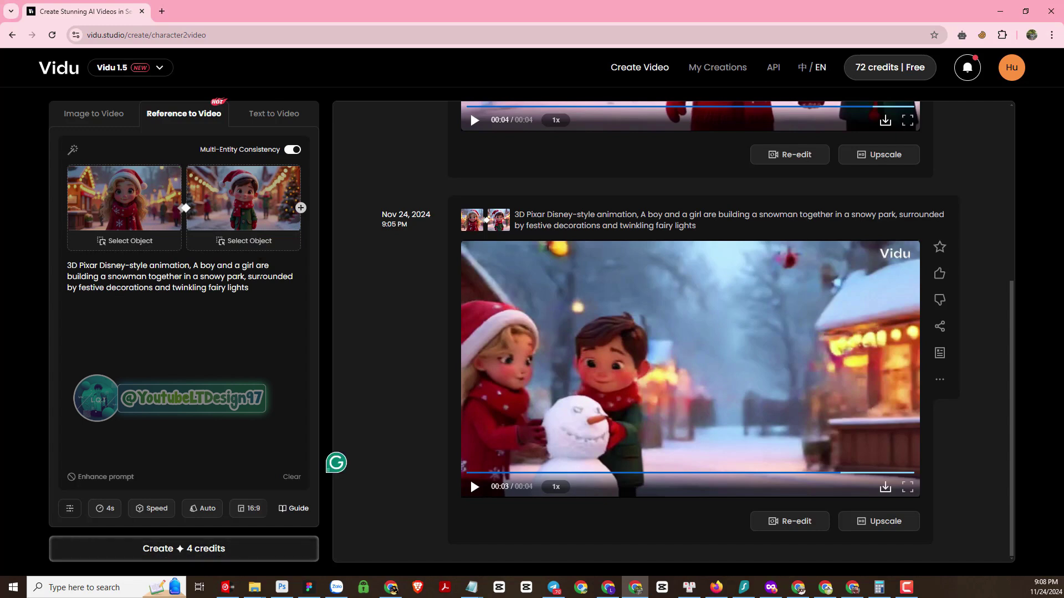
left_click_drag(255, 265, 267, 287)
right_click(269, 277)
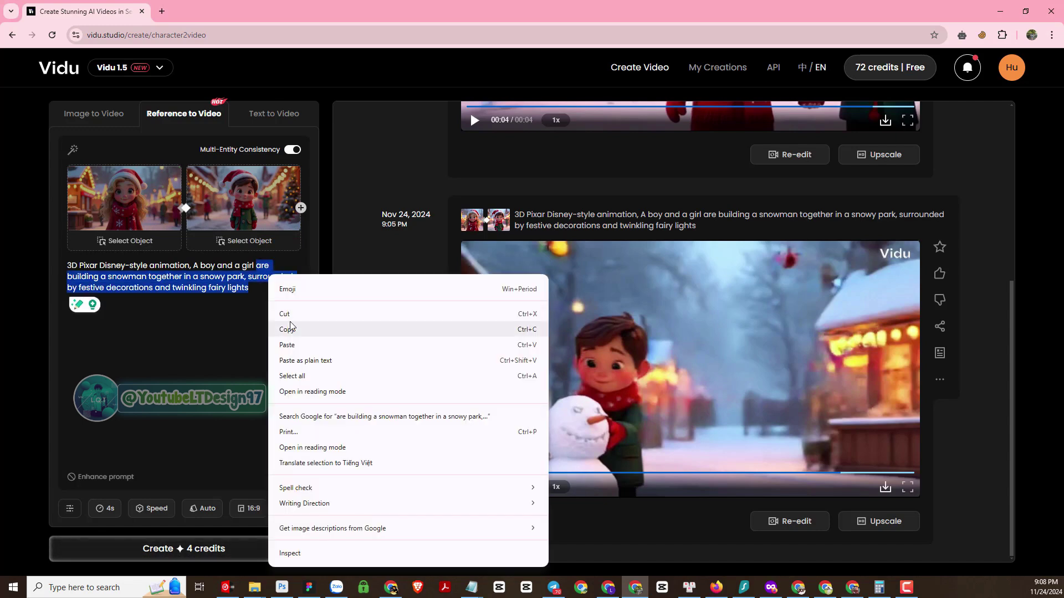
left_click(304, 347)
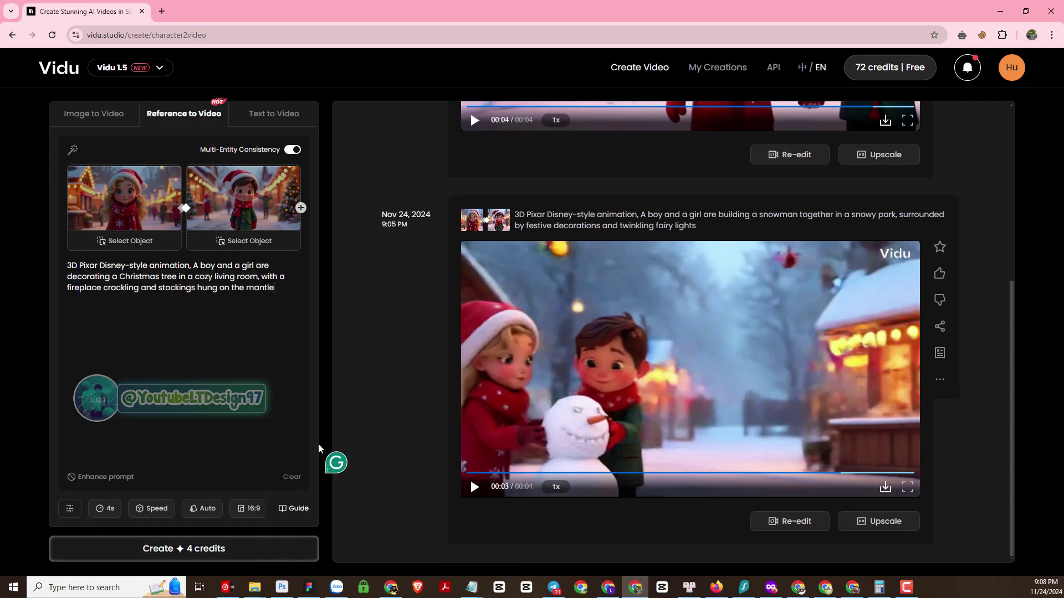
- Generate the tree-decorating video and play back the result
left_click(182, 547)
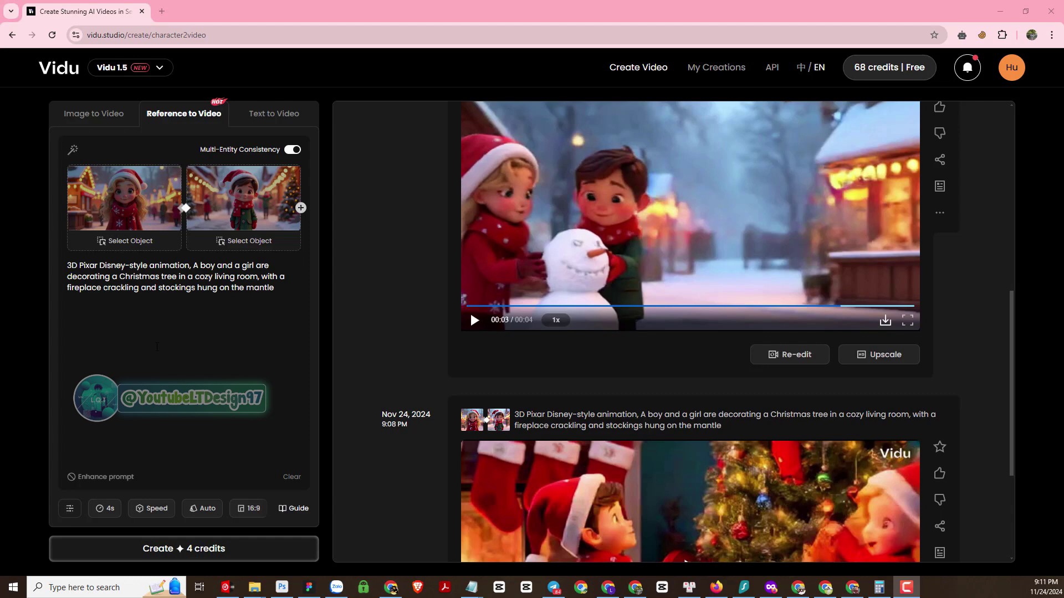
scroll(469, 311, "down", 3)
left_click(697, 366)
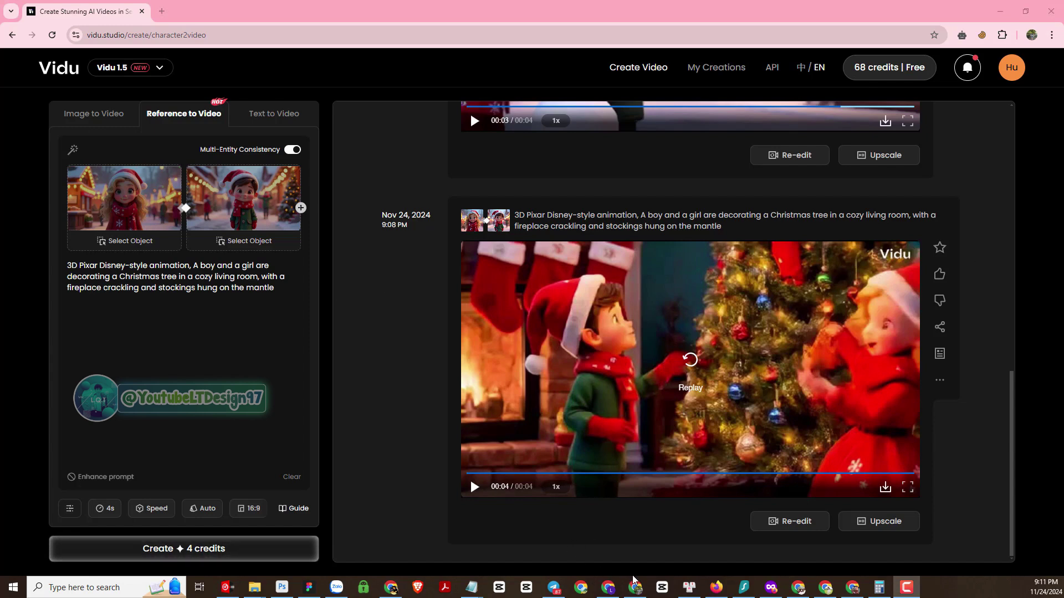
- Switch to ChatGPT and copy the third prompt's text from "are ice skating on a frozen lake under a starry sky" through "background"
left_click(608, 587)
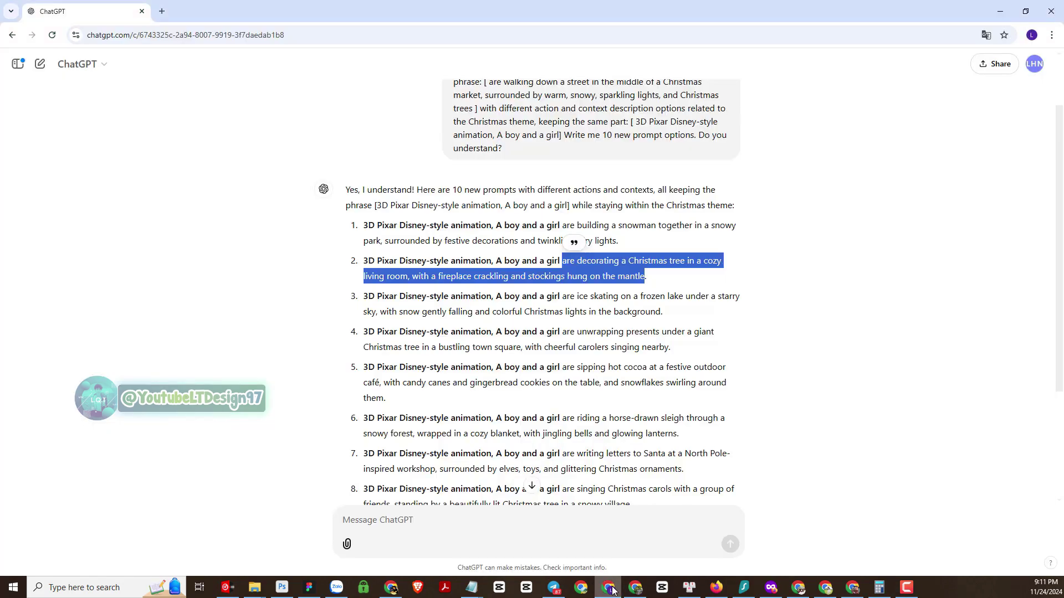
left_click(554, 300)
left_click_drag(563, 299, 644, 308)
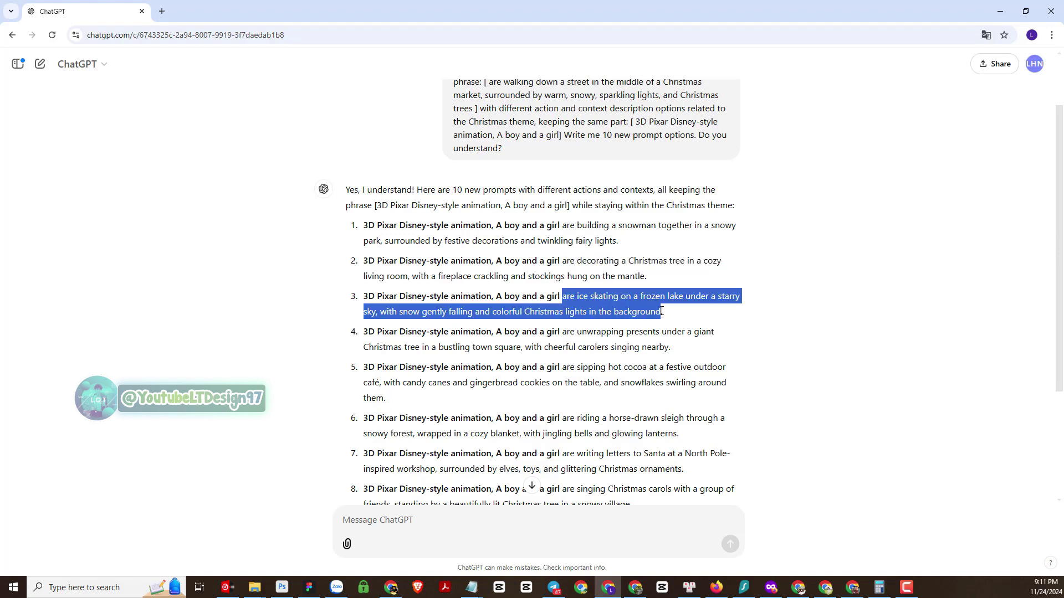
right_click(634, 302)
left_click(652, 311)
- Switch to Vidu, replace the tree-decorating text with the copied ice-skating phrase, and correct the joined words to "girl are"
left_click(637, 587)
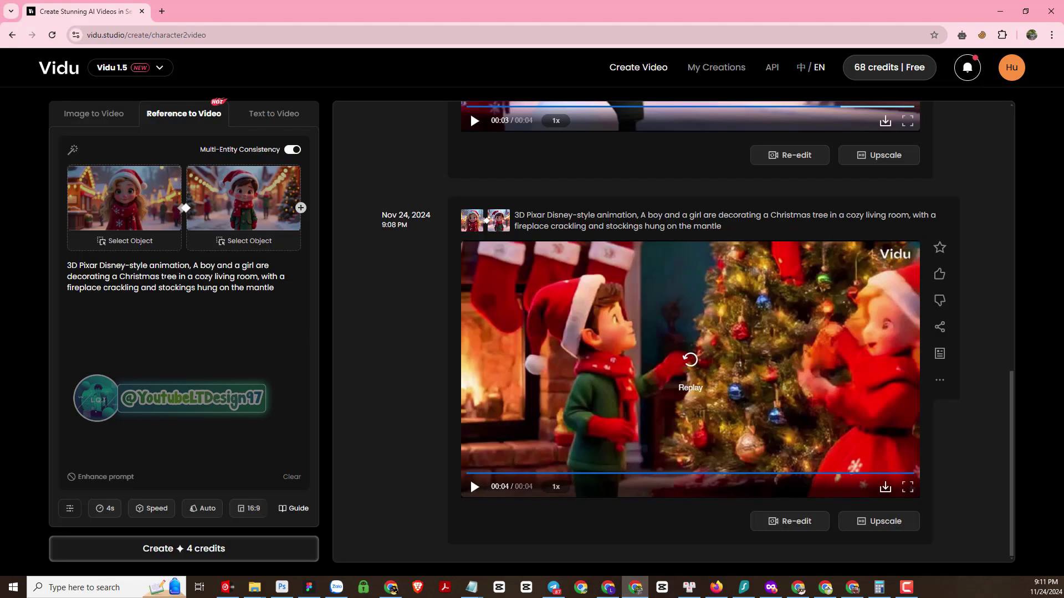
left_click_drag(178, 265, 335, 462)
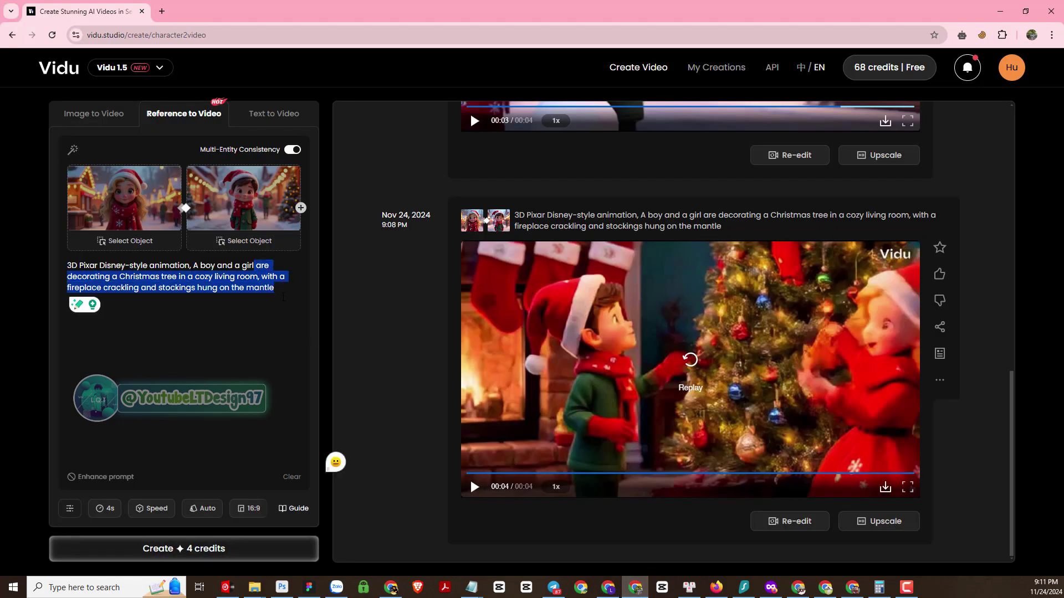
key("ctrl+v")
mouse_move(252, 266)
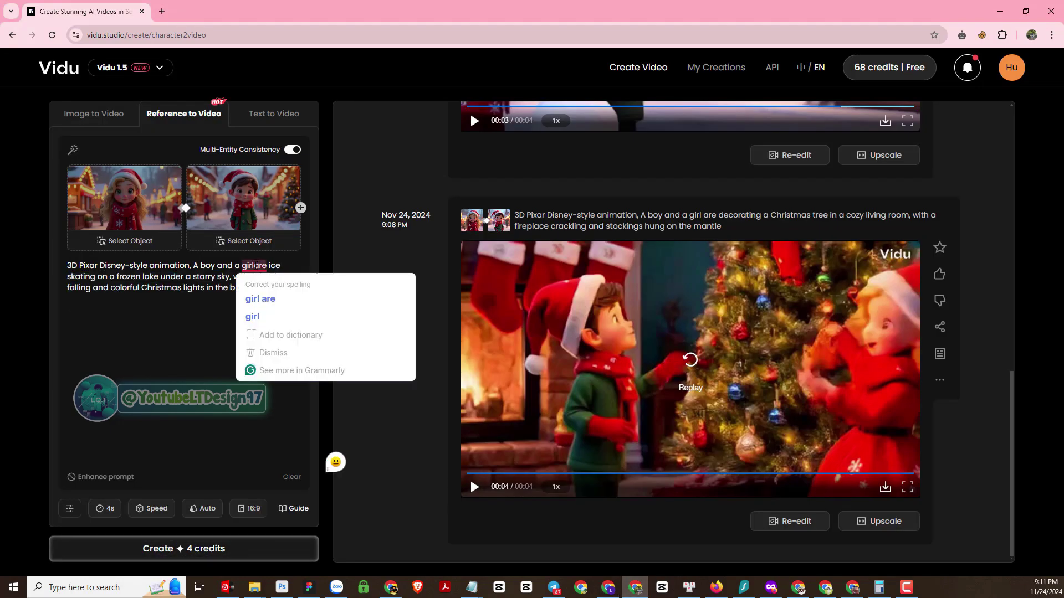
left_click(255, 300)
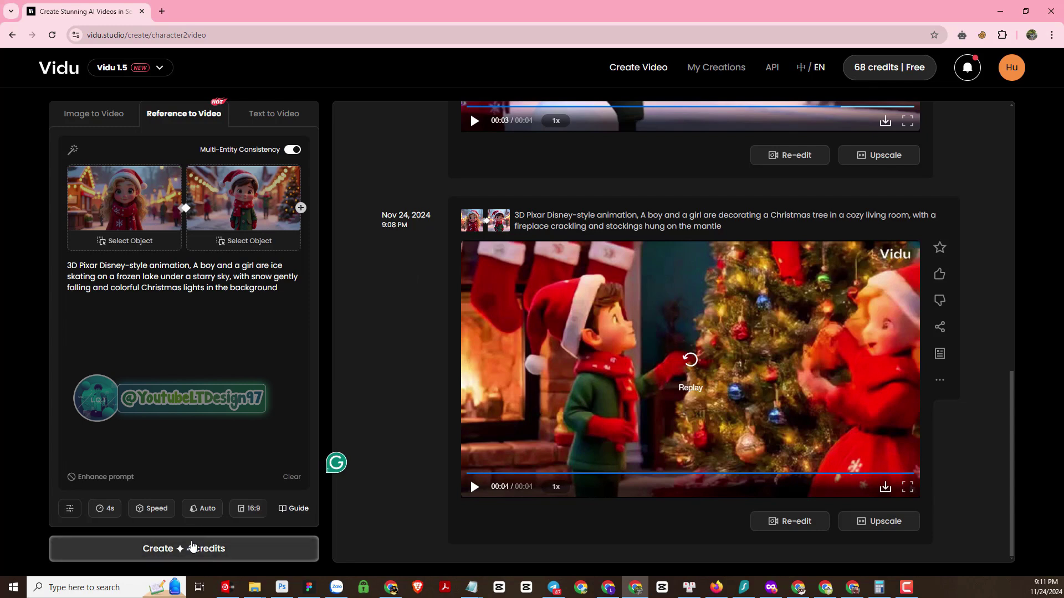
- Generate the ice-skating video and play back the result
left_click(188, 548)
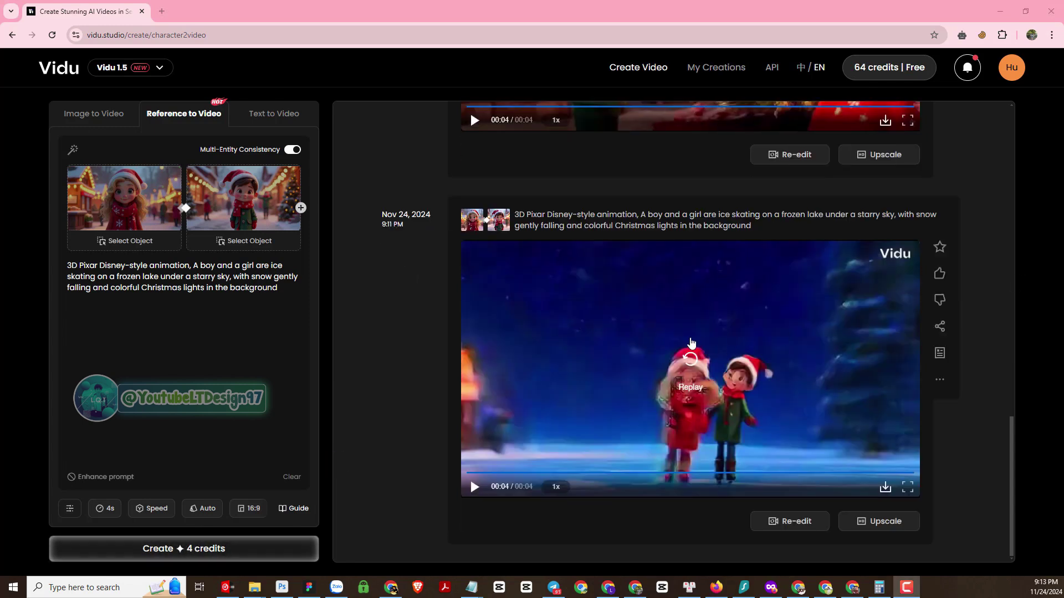
left_click(690, 343)
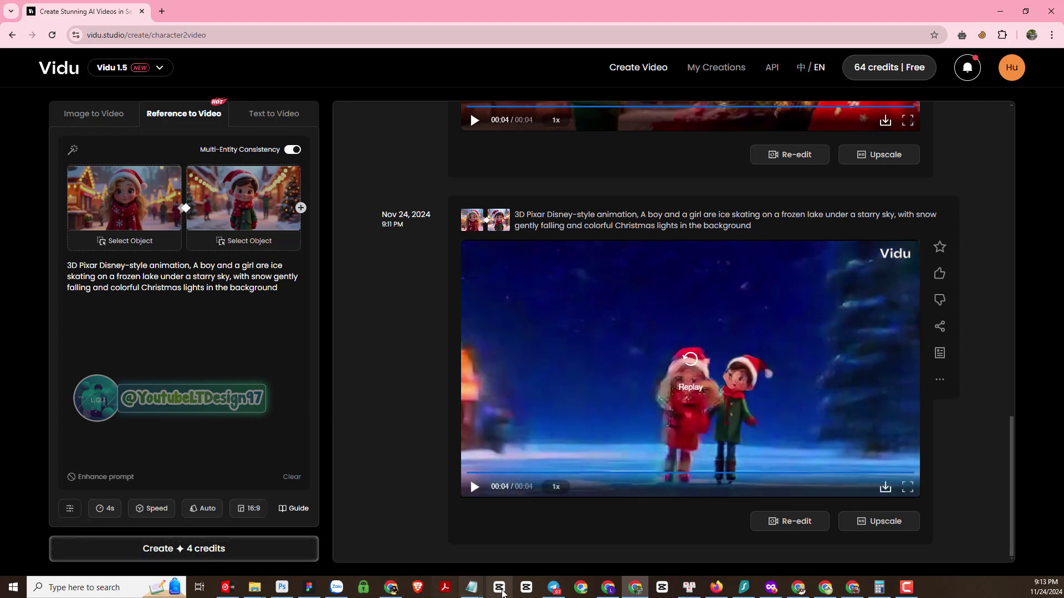
- Switch to ChatGPT and copy the fourth prompt's text from "are unwrapping presents under a giant Christmas tree" through "nearby"
left_click(607, 587)
left_click_drag(563, 330, 649, 349)
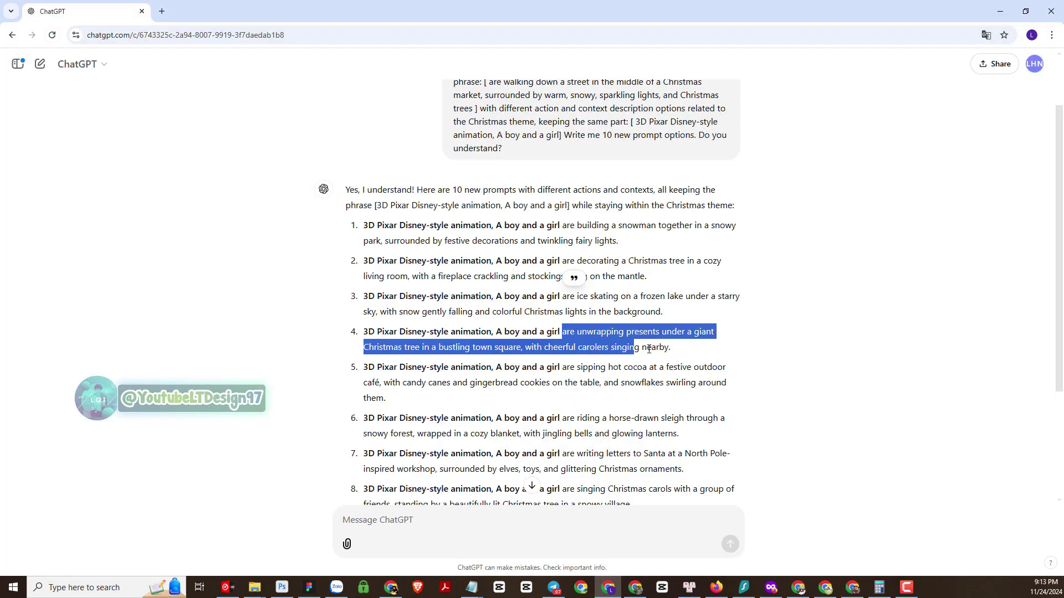
right_click(640, 338)
left_click(660, 352)
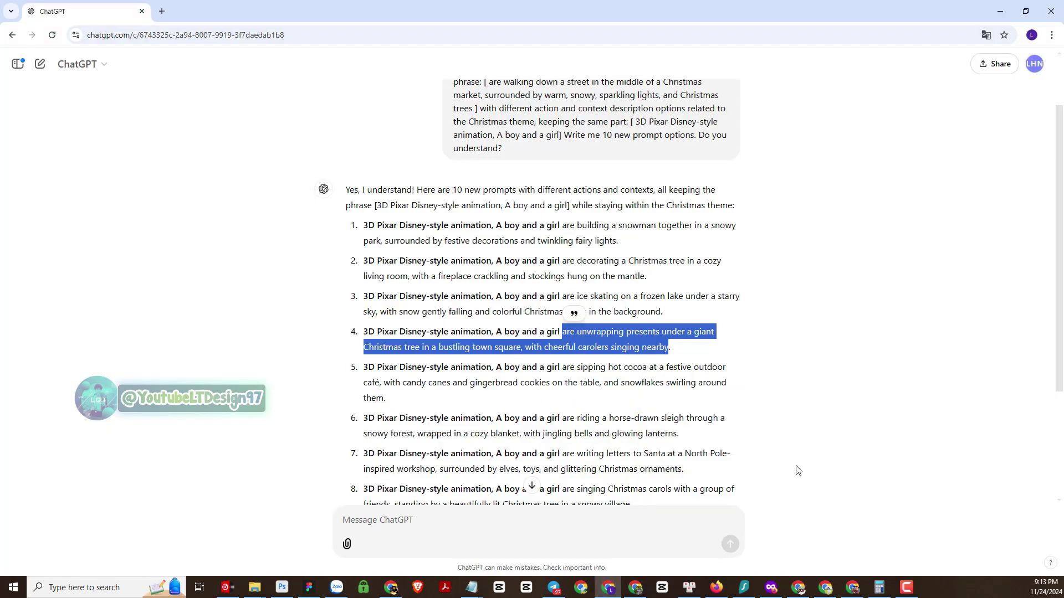
- Switch to Vidu and replace the ice-skating text after "A boy and a girl" with the copied present-unwrapping phrase
left_click(611, 589)
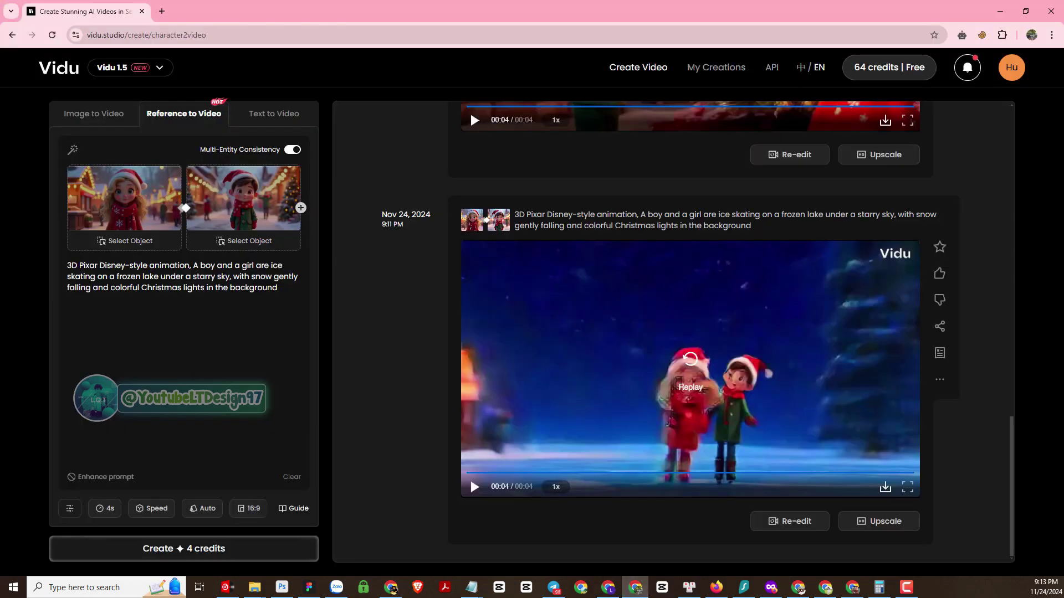
key("ctrl+a")
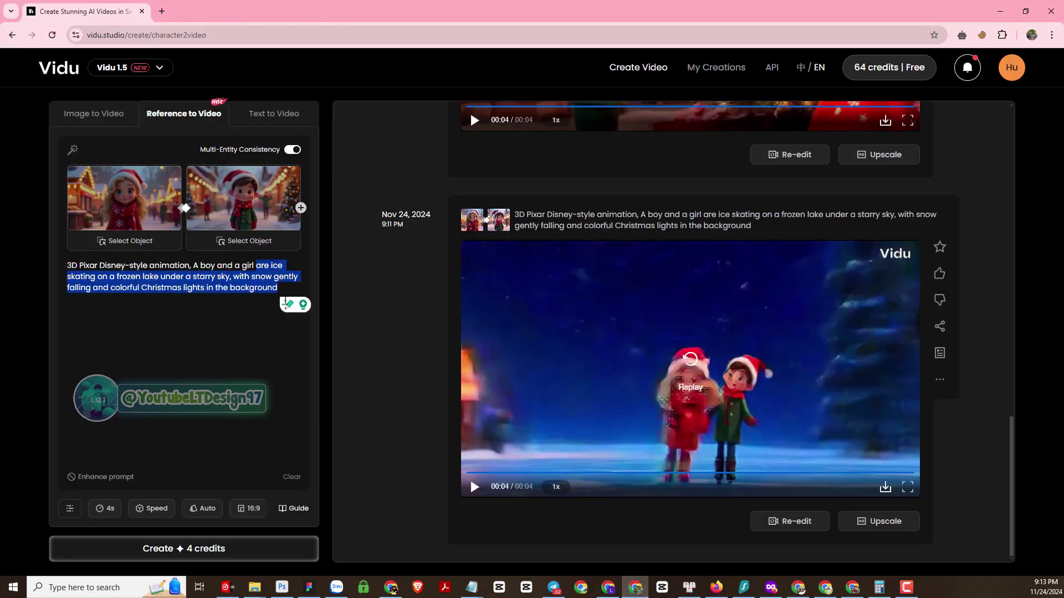
key("ctrl+v")
- Generate the present-unwrapping video and replay the result
left_click(199, 560)
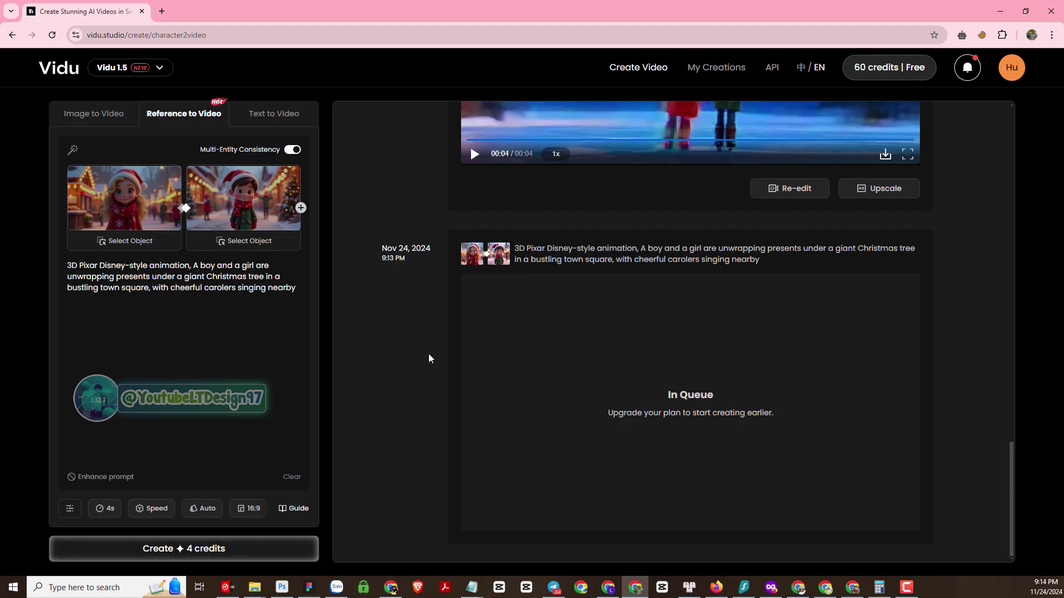
key("F10")
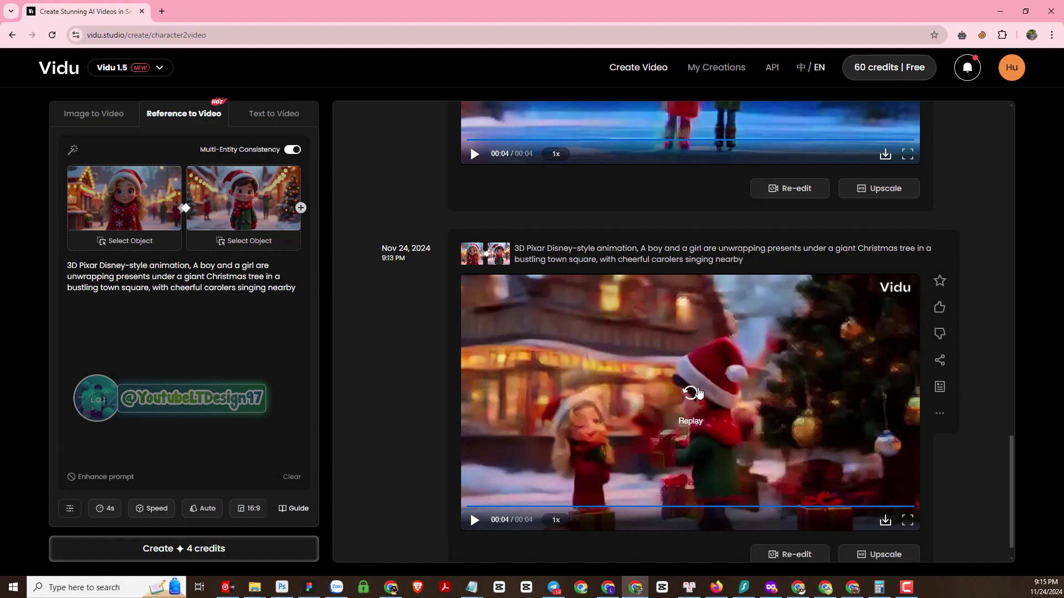
left_click(691, 393)
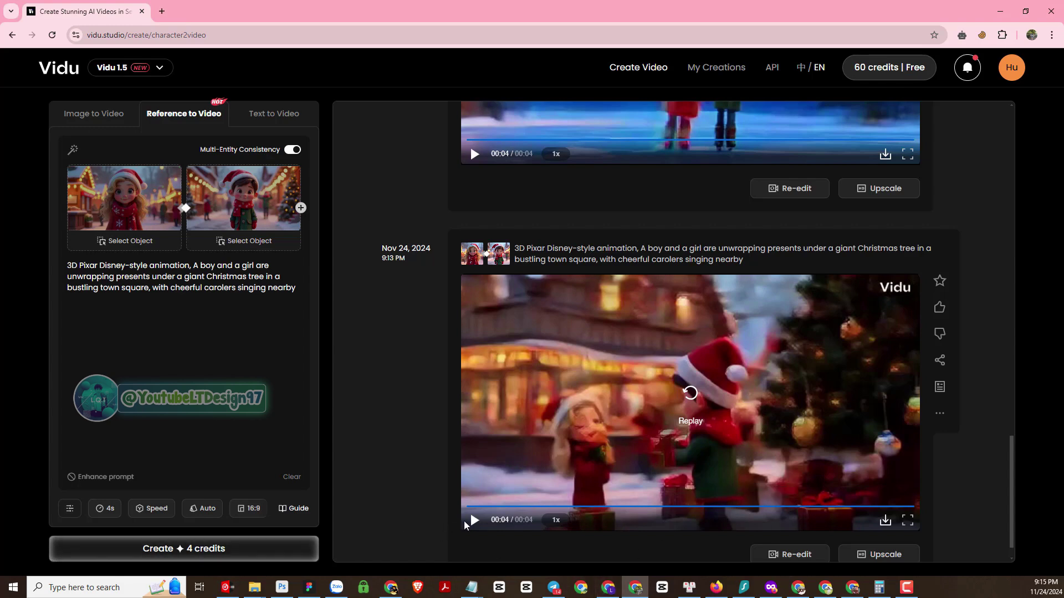
- Switch to ChatGPT and copy the fifth prompt's text from "are sipping hot cocoa at a festive outdoor café" through "swirling around them."
mouse_move(833, 590)
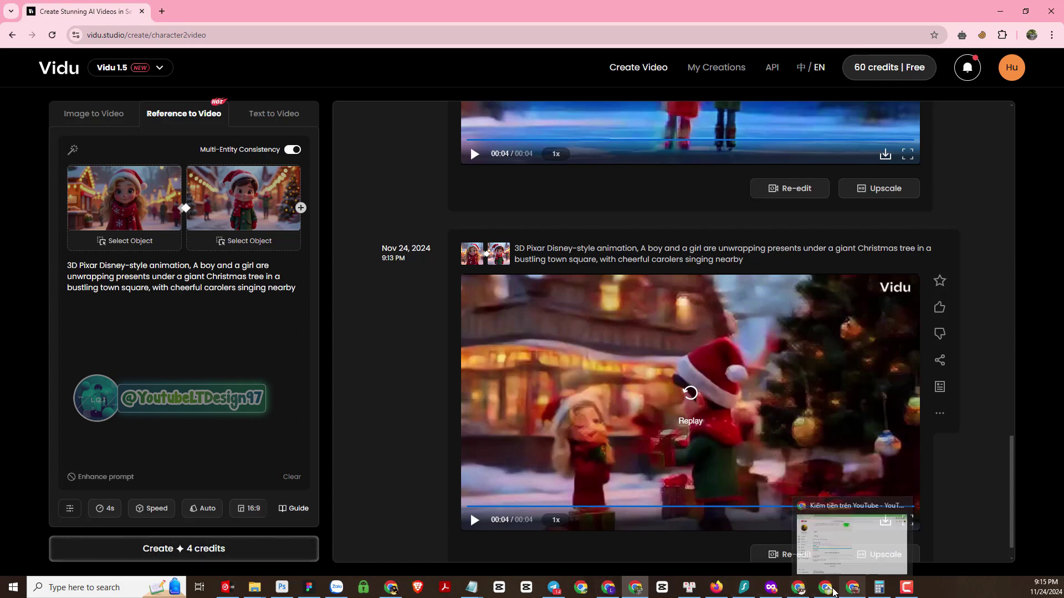
left_click(608, 589)
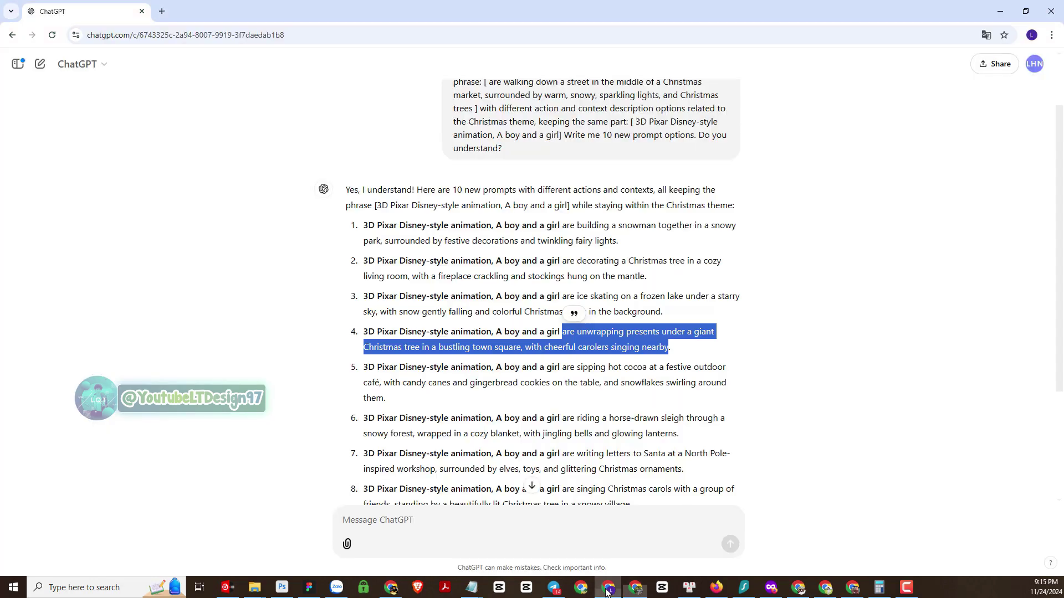
left_click_drag(564, 367, 586, 396)
right_click(596, 386)
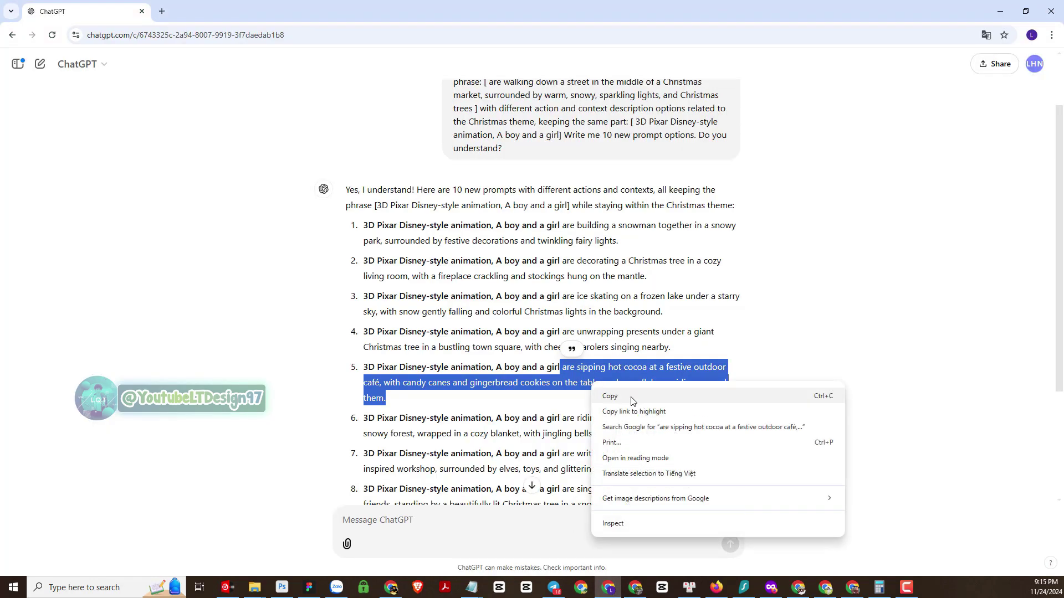
left_click(634, 397)
- Switch to Vidu and replace the present-unwrapping text after "A boy and a girl" with the copied hot-cocoa phrase
left_click(637, 587)
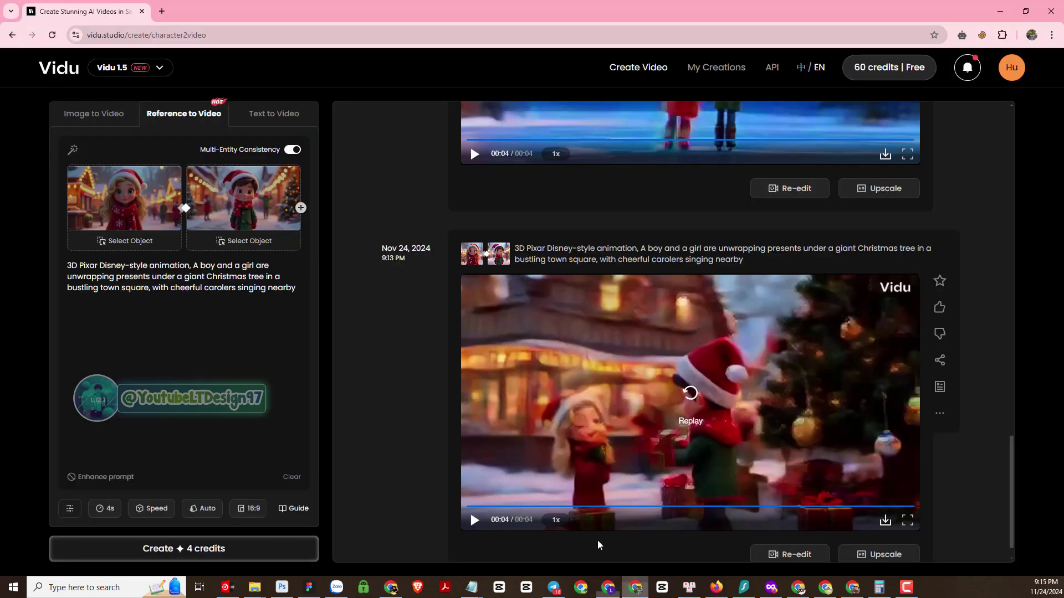
key("ctrl+a")
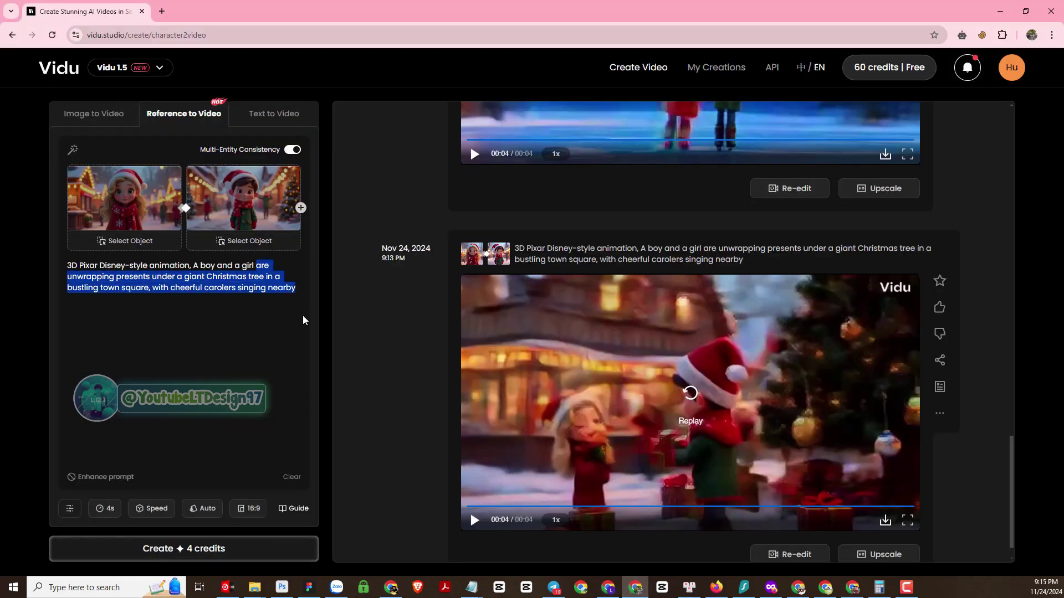
key("ctrl+v")
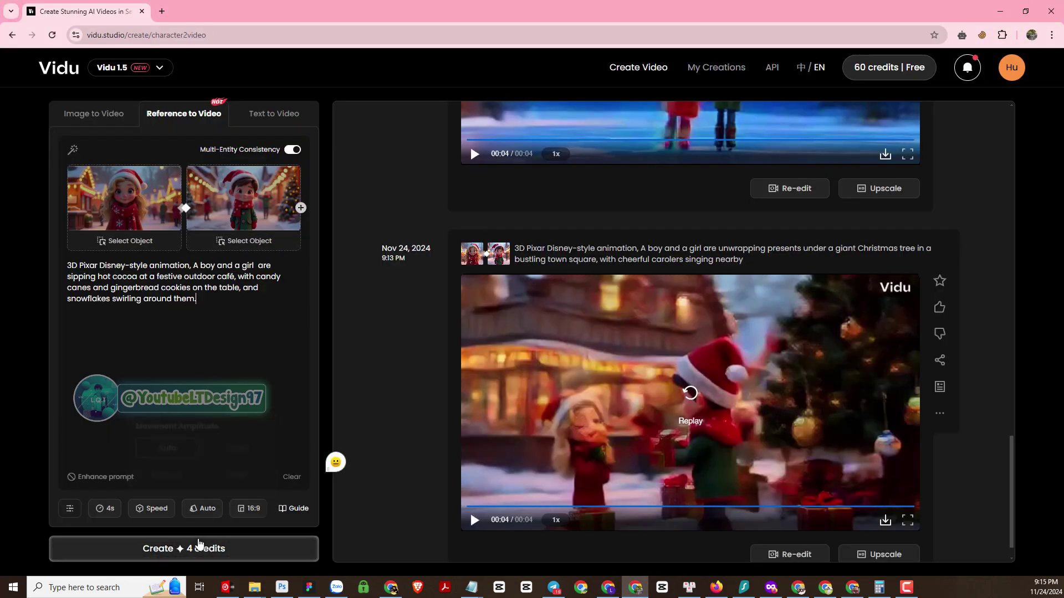
- Generate the hot-cocoa café video and replay the result
left_click(187, 551)
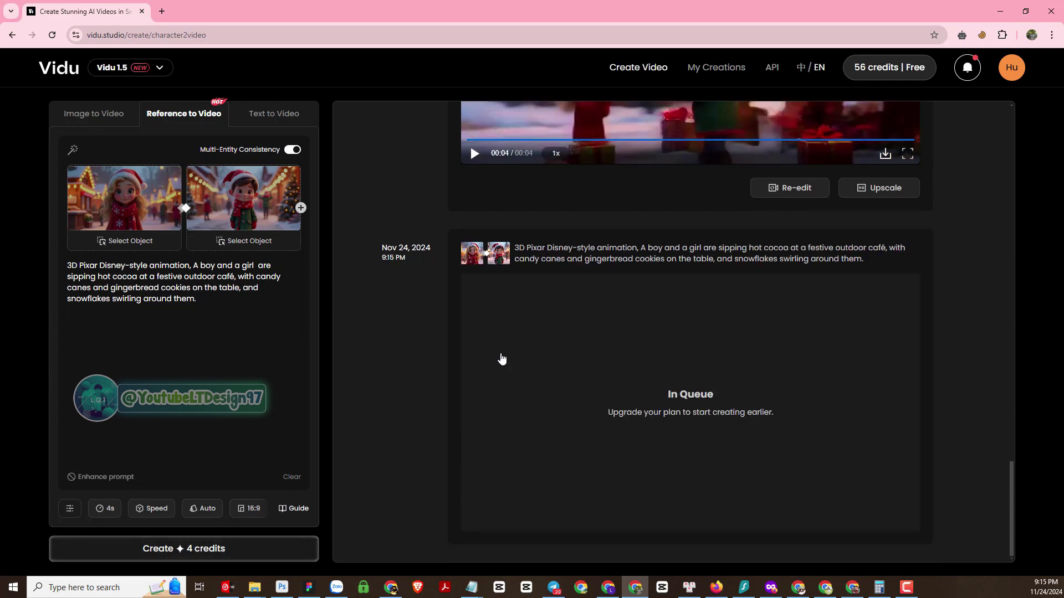
scroll(502, 359, "up", 2)
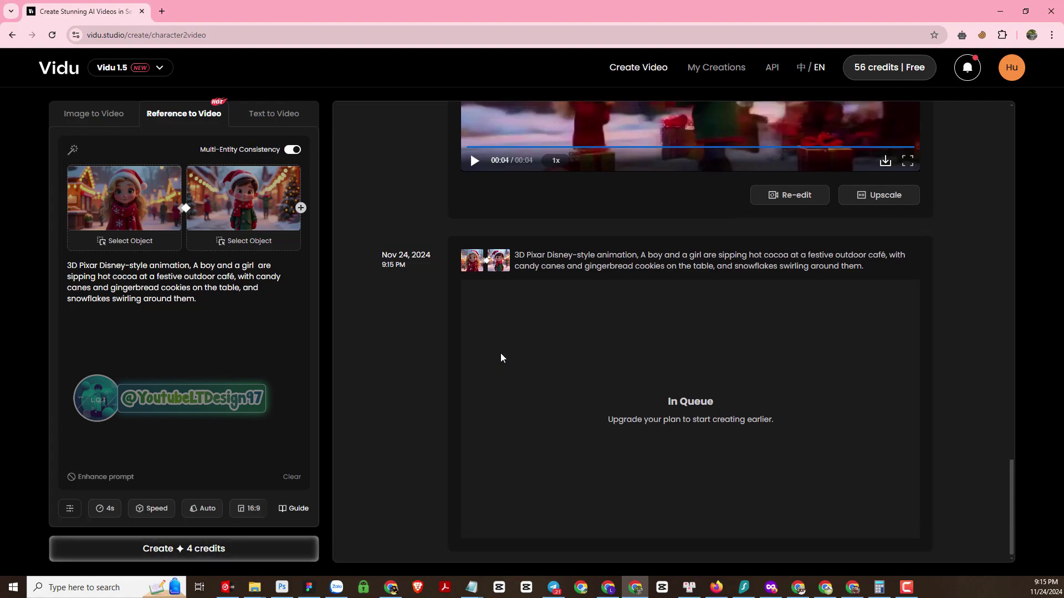
scroll(501, 358, "down", 20)
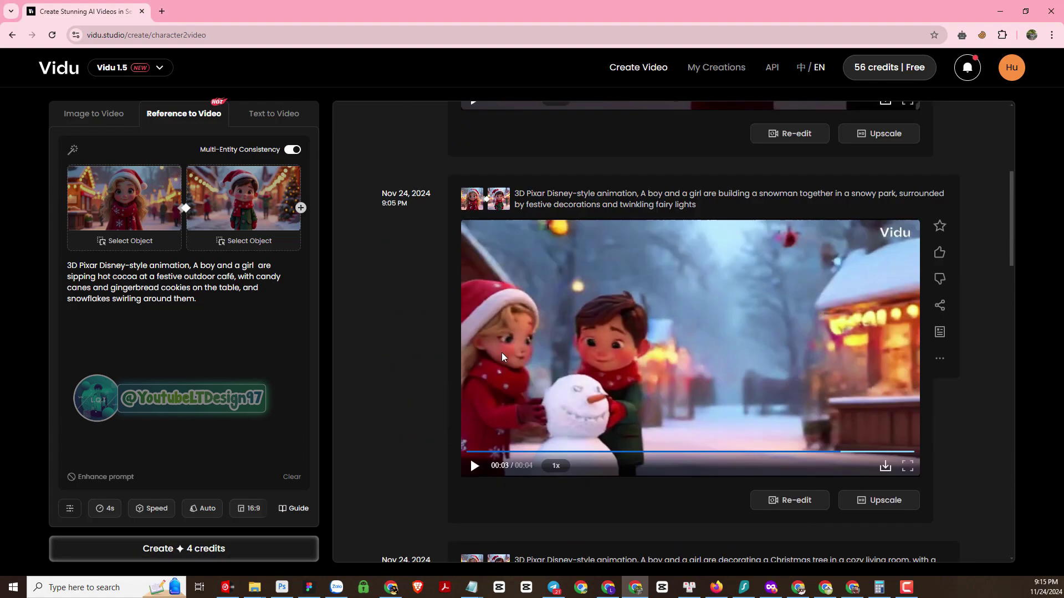
scroll(502, 357, "up", 3)
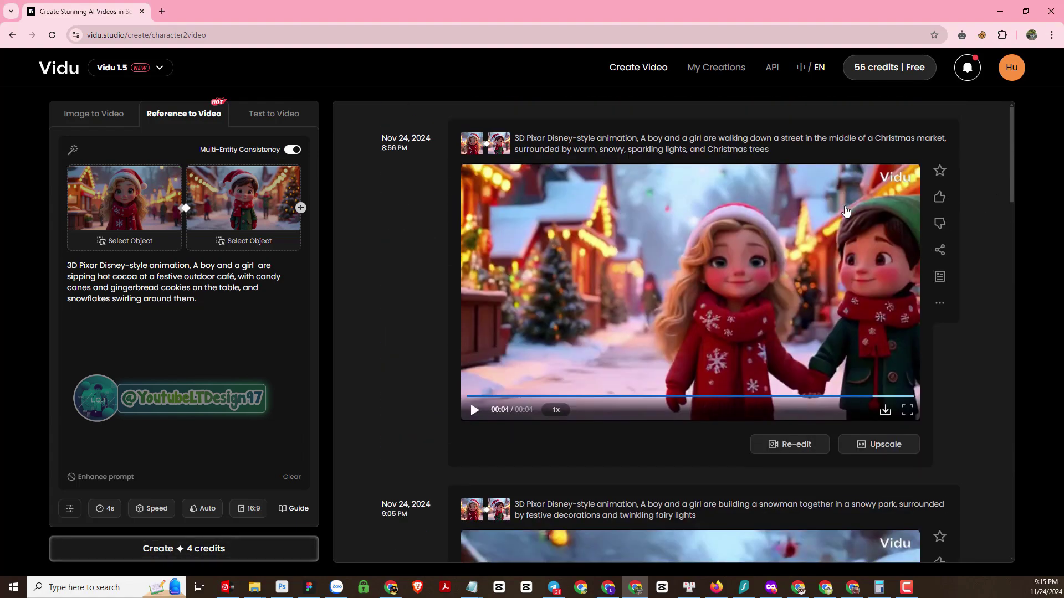
scroll(734, 237, "down", 5)
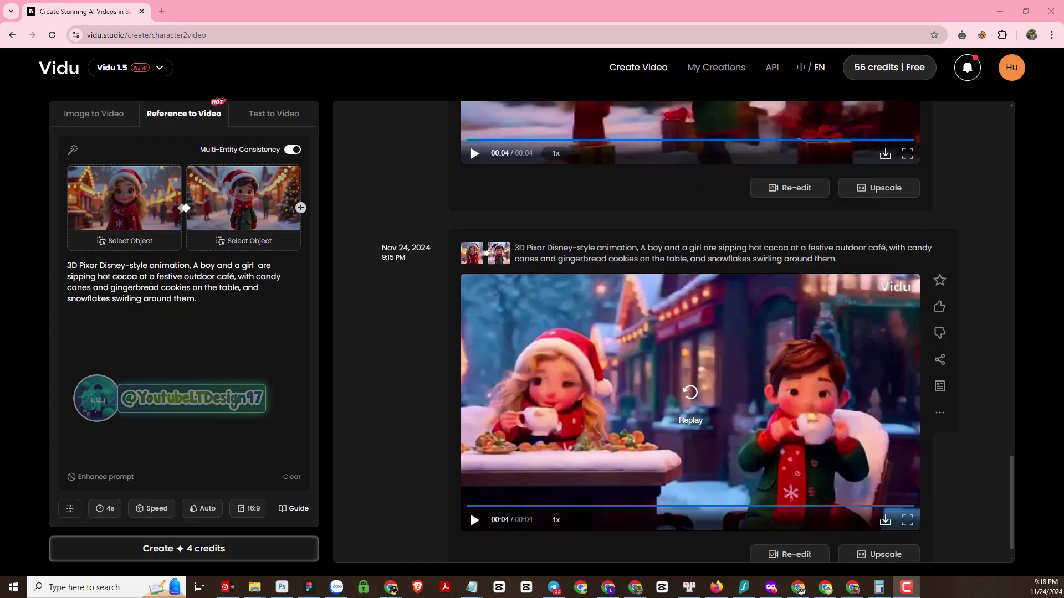
left_click(691, 393)
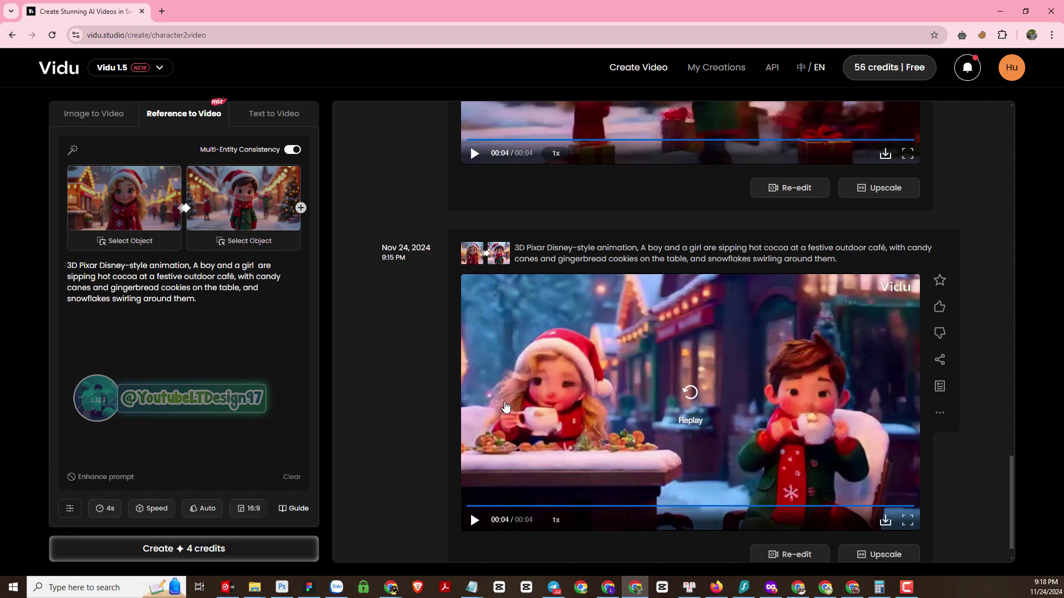
- Upscale the first video, of the boy and girl walking through the Christmas market, and confirm the credit use
scroll(529, 410, "up", 15)
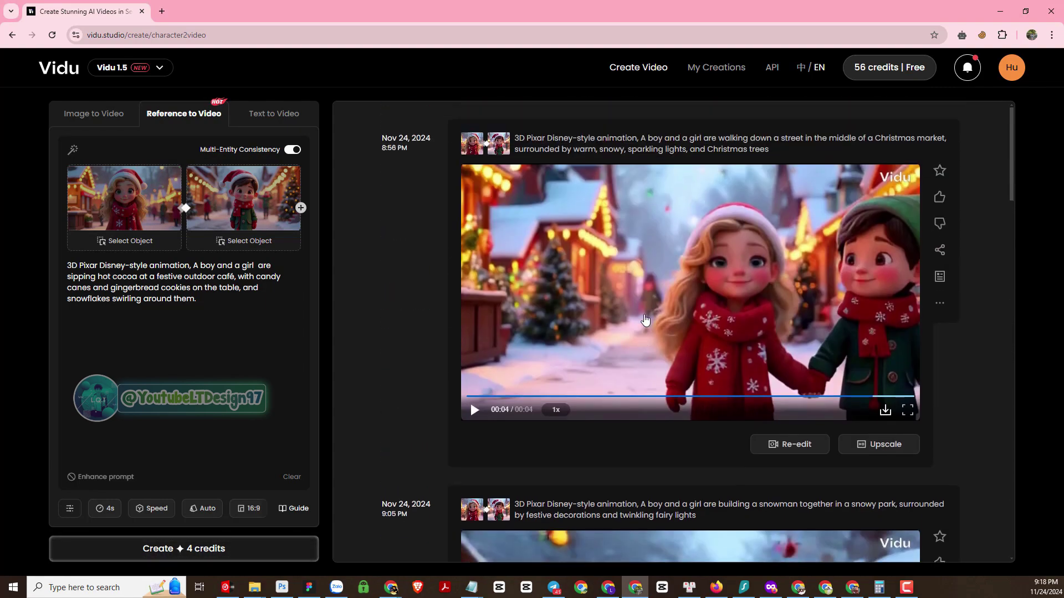
scroll(644, 314, "down", 8)
scroll(644, 314, "up", 8)
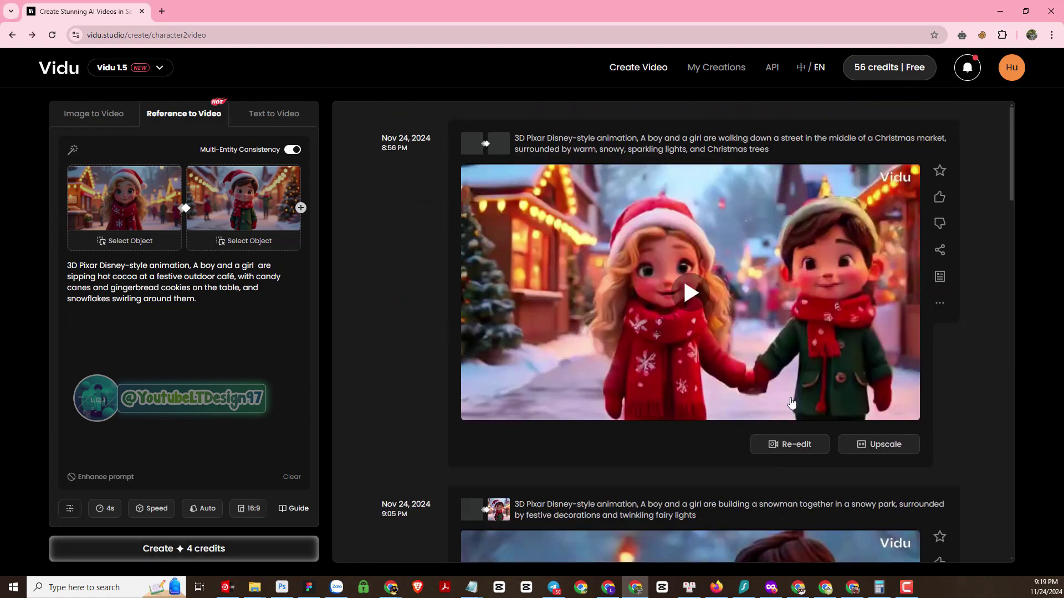
left_click(887, 452)
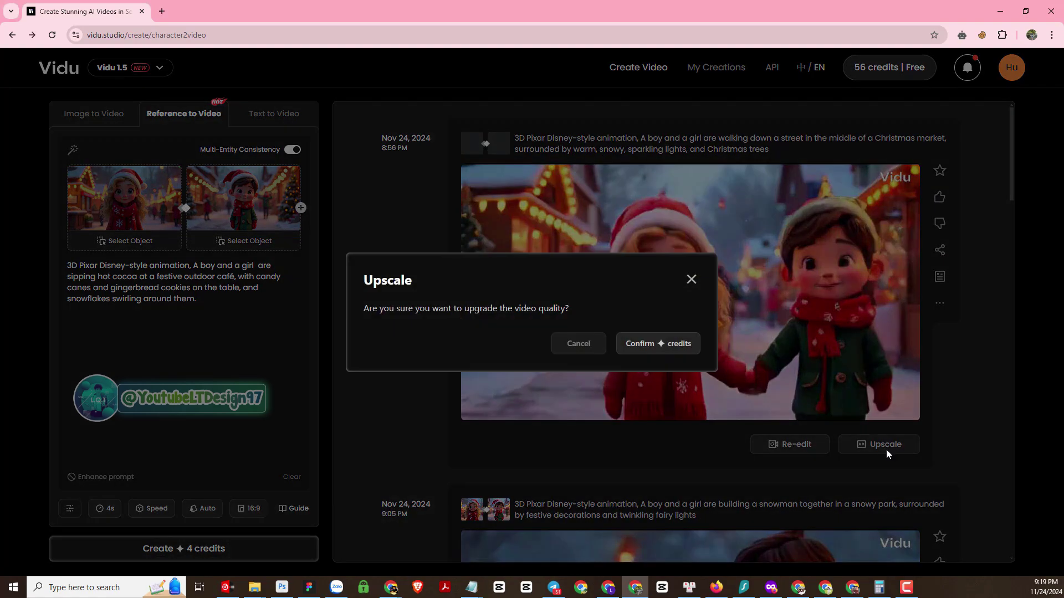
left_click(643, 353)
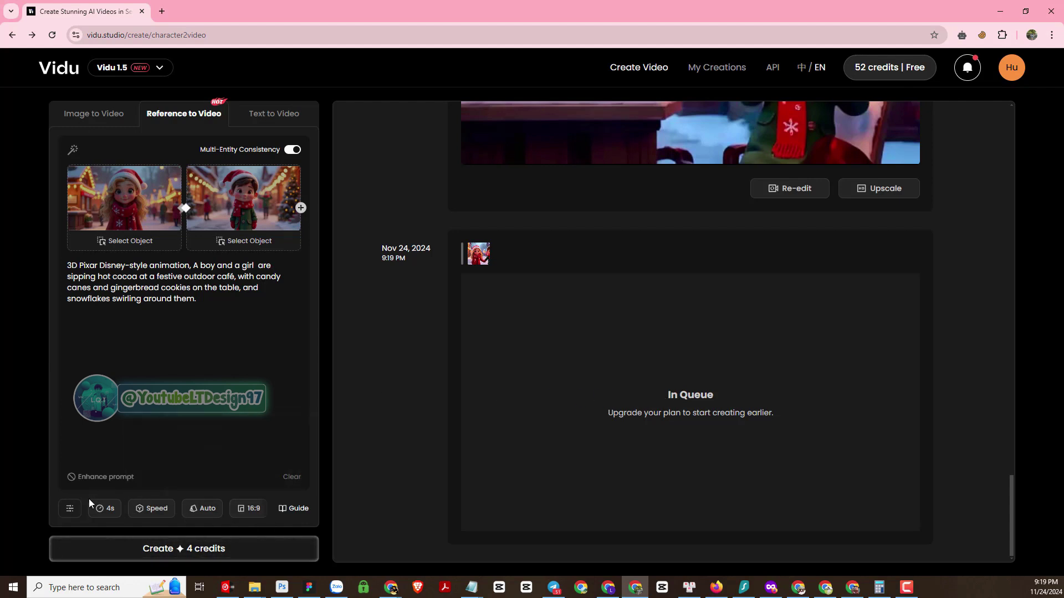
- Check the generation settings, try to upscale the snowman-building video, and dismiss the plan-limit notice
left_click(68, 517)
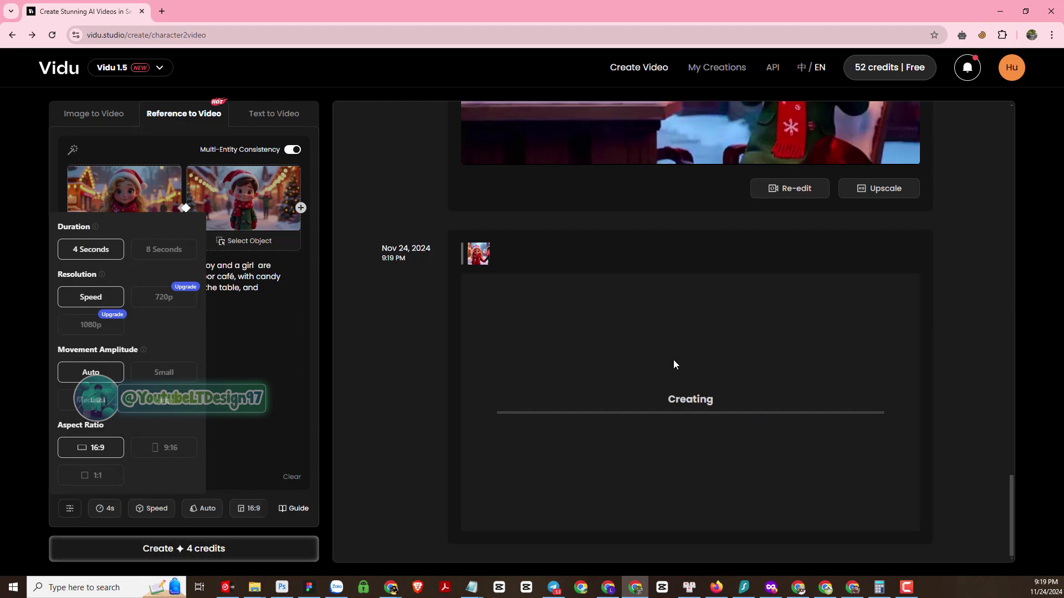
scroll(673, 360, "up", 10)
scroll(853, 283, "down", 10)
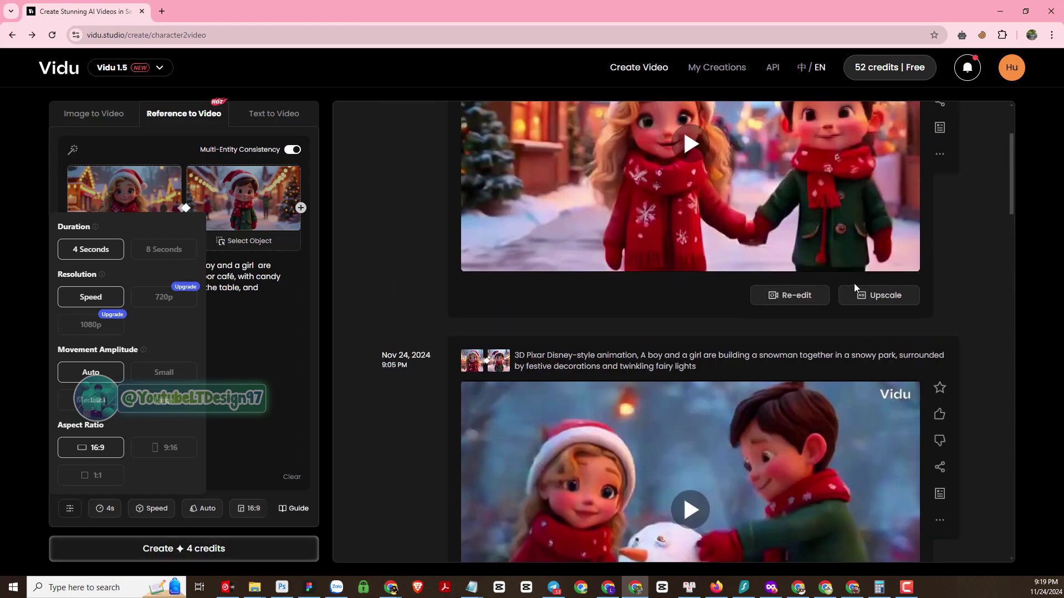
scroll(853, 283, "up", 3)
scroll(854, 284, "down", 2)
scroll(855, 288, "down", 5)
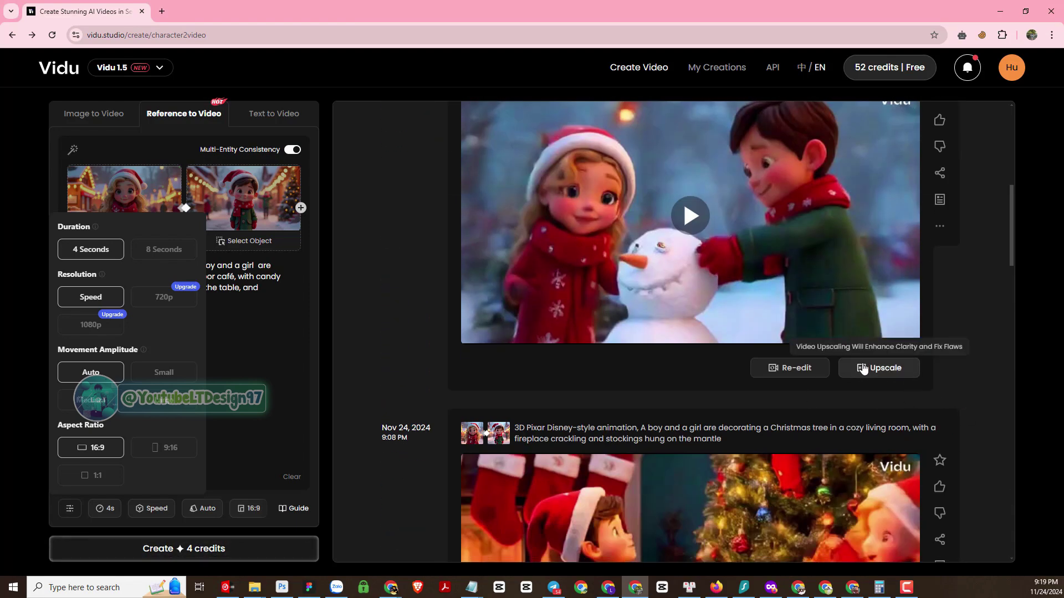
left_click(863, 368)
left_click(673, 348)
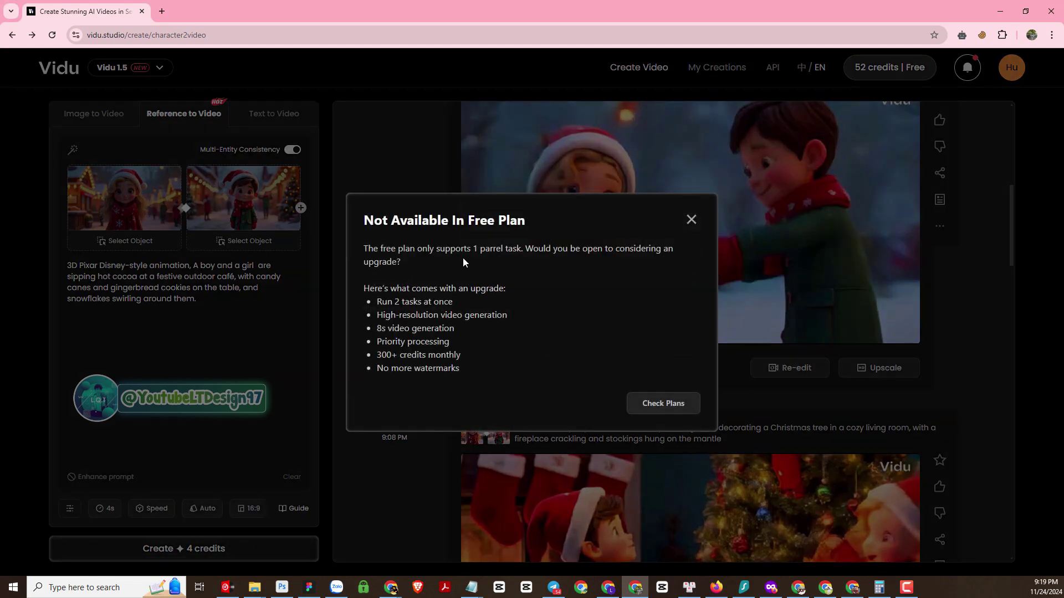
left_click_drag(522, 250, 456, 249)
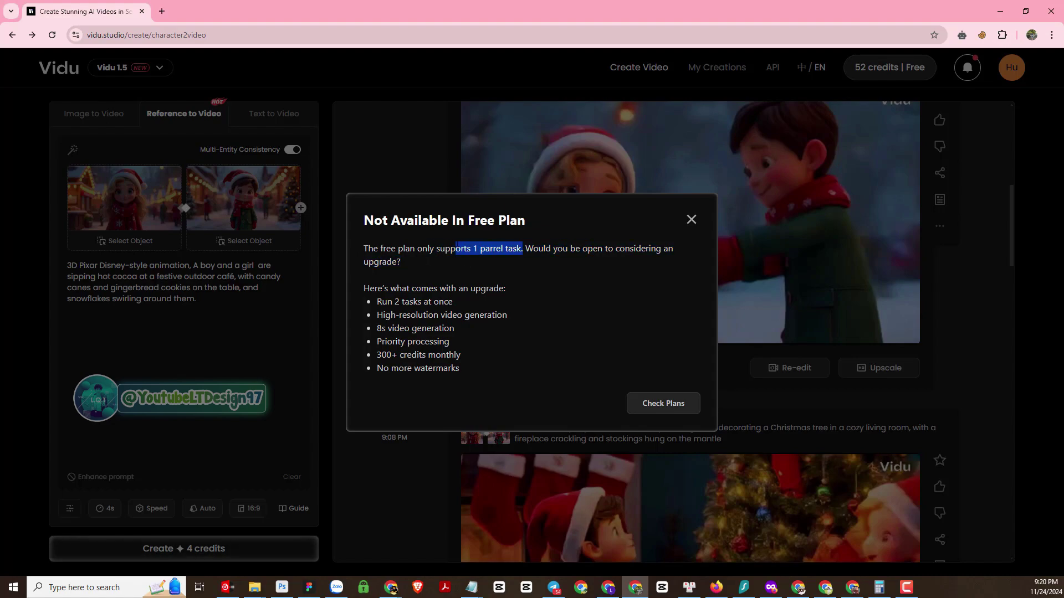
left_click(698, 217)
- Play the upscaled HD version of the Christmas market video
scroll(975, 311, "down", 15)
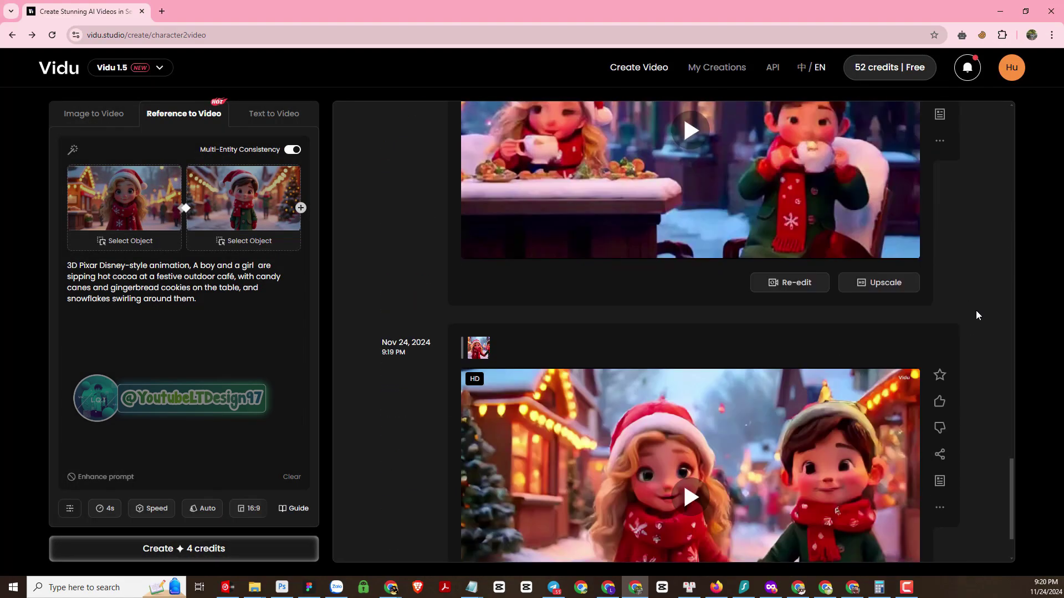
scroll(976, 310, "down", 2)
left_click(674, 444)
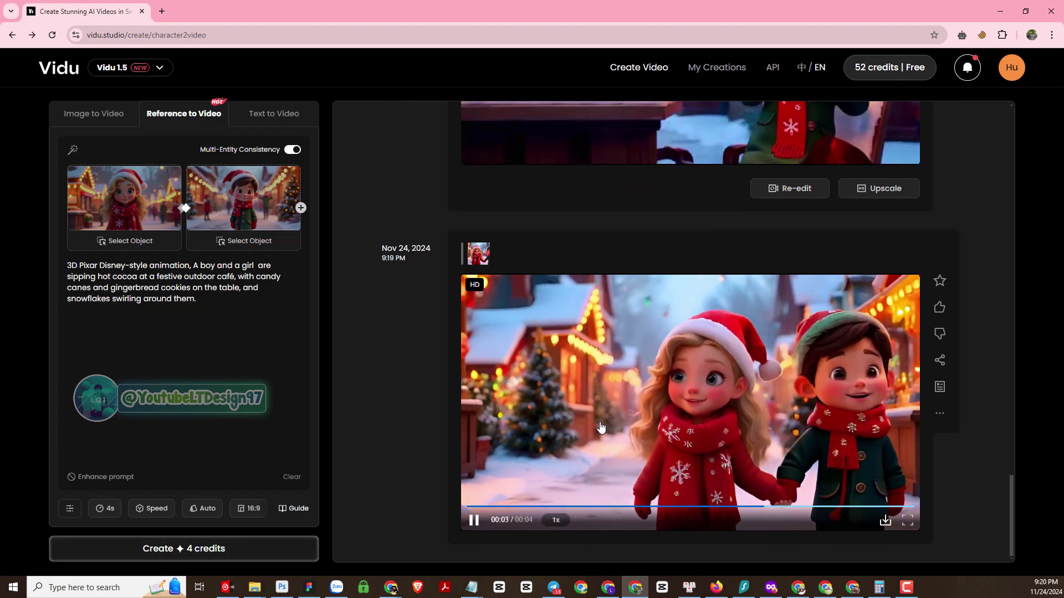
- Upscale the original snowman-building video
scroll(943, 478, "up", 10)
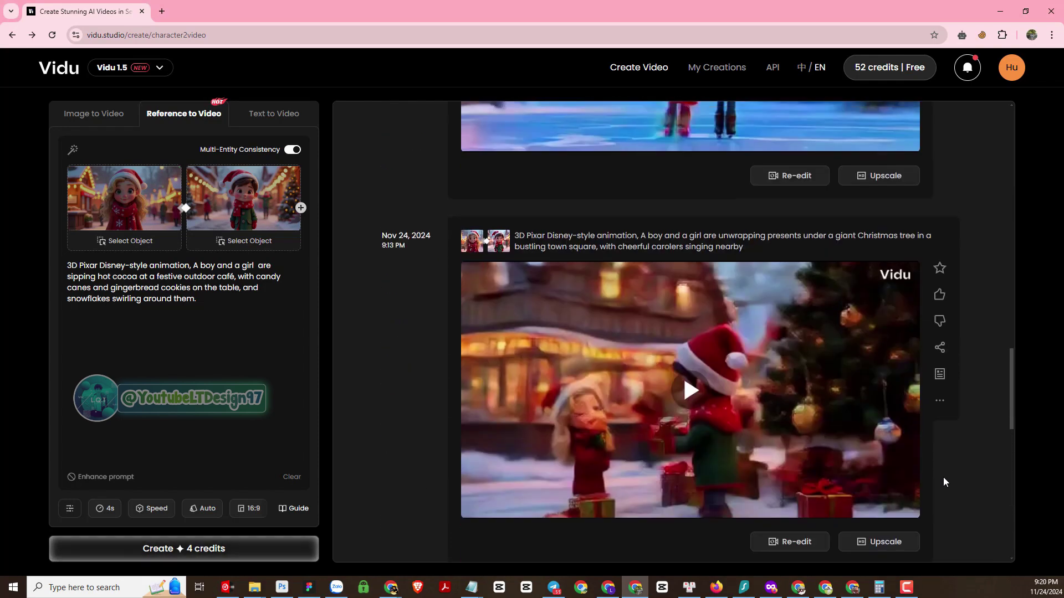
scroll(943, 477, "up", 10)
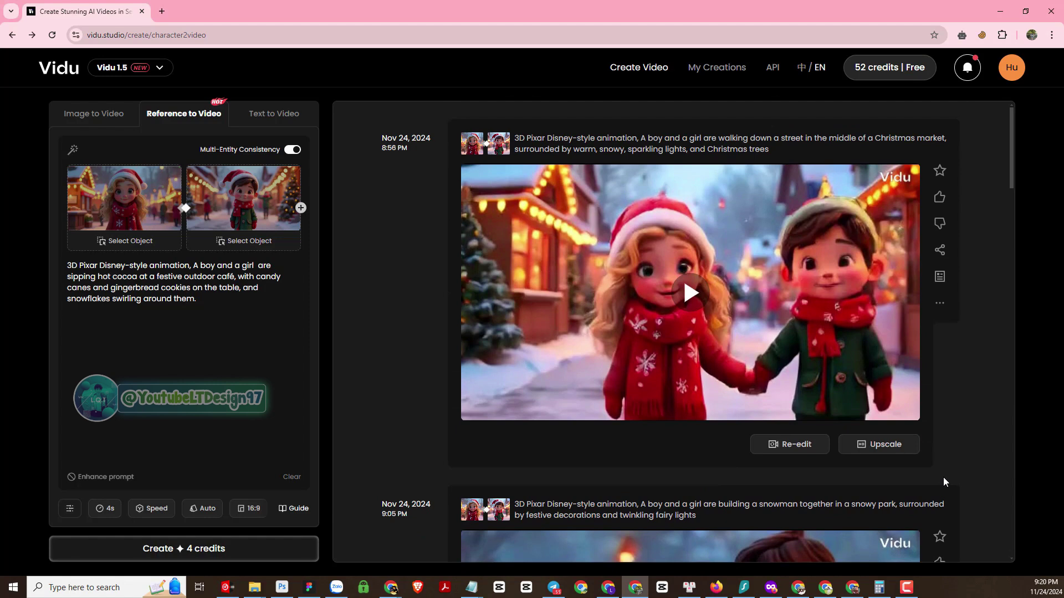
scroll(943, 477, "down", 5)
left_click(878, 479)
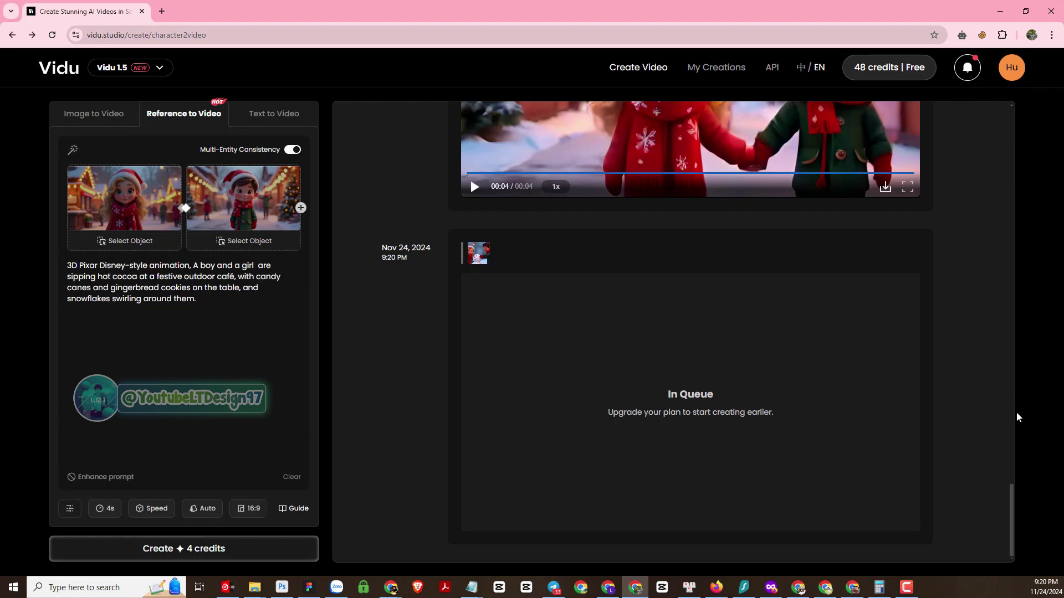
scroll(954, 355, "up", 4)
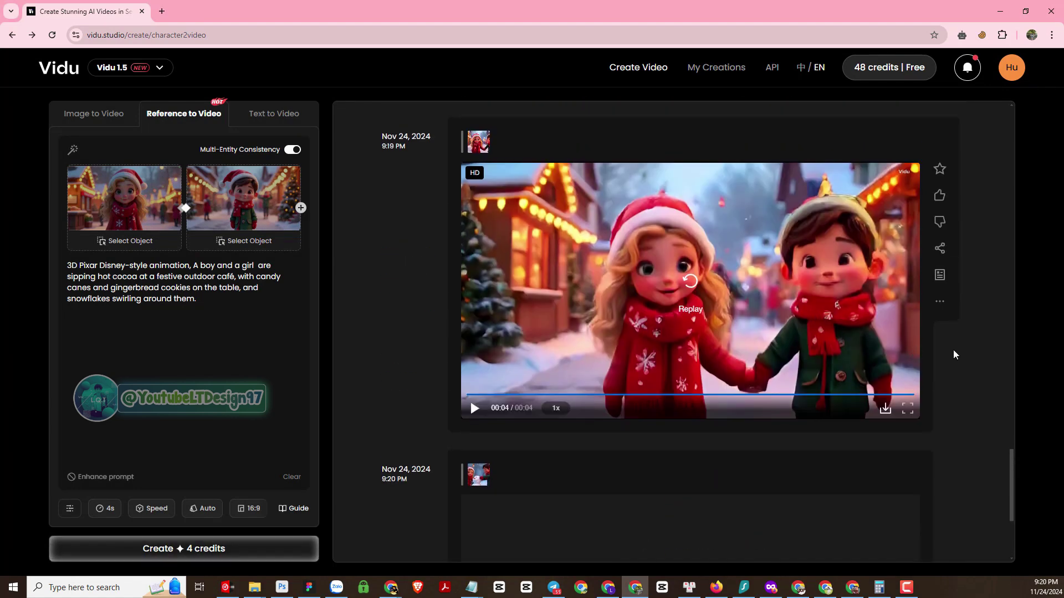
scroll(954, 355, "down", 4)
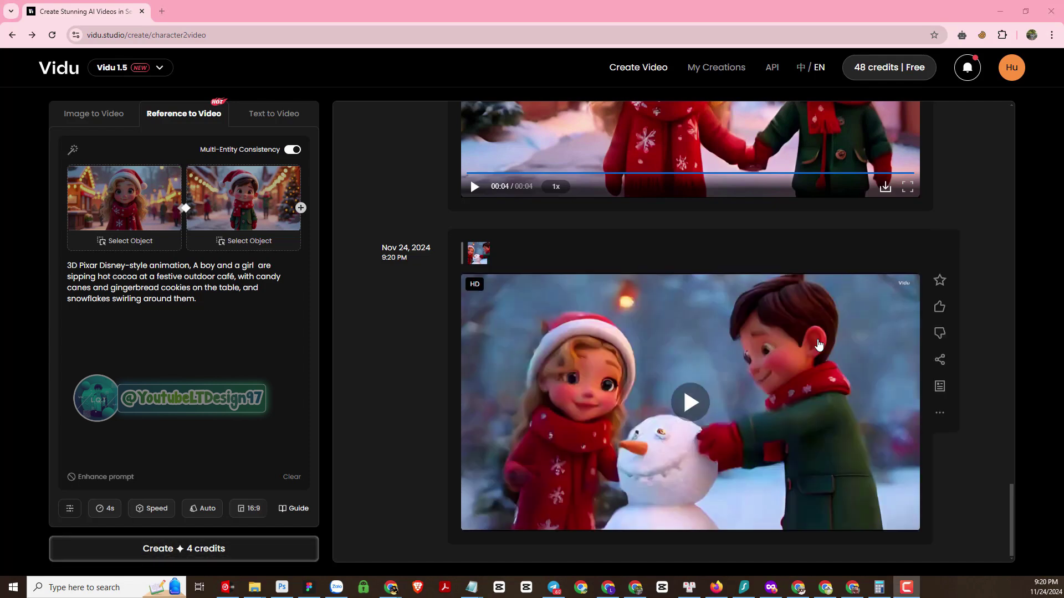
- Upscale the original video of the boy and girl decorating a Christmas tree in the living room
scroll(819, 344, "down", 10)
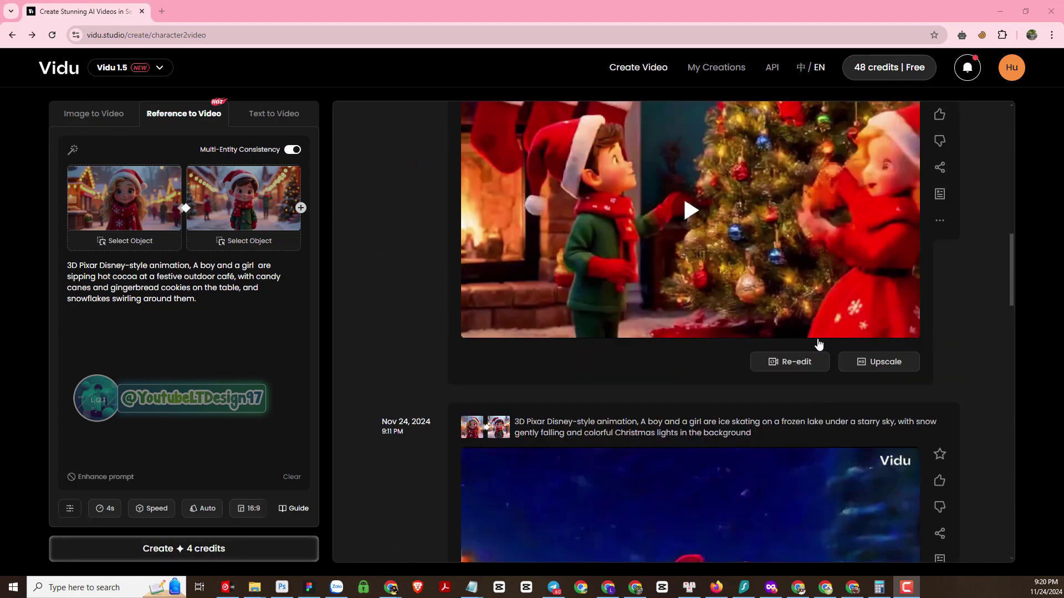
scroll(819, 344, "down", 10)
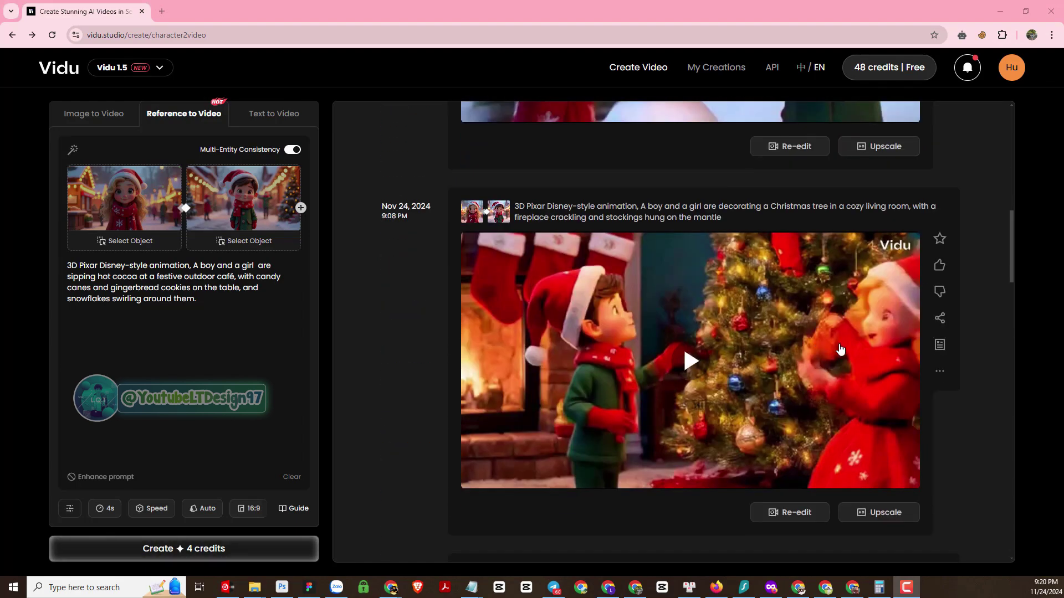
scroll(840, 349, "down", 3)
left_click(887, 348)
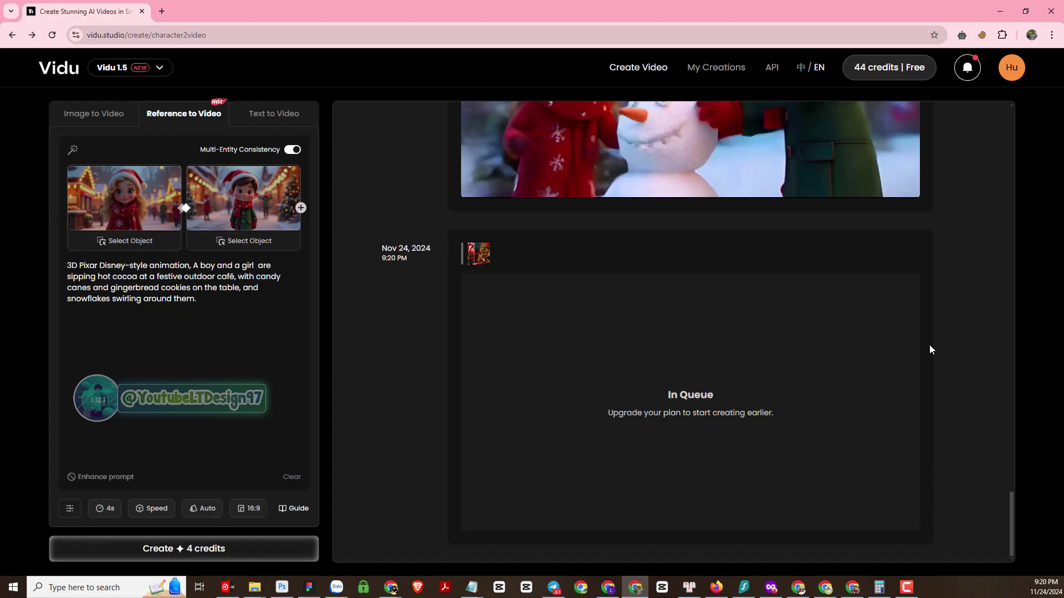
- Upscale the original ice-skating video once the tree-decorating upscale has been processed
scroll(929, 341, "up", 15)
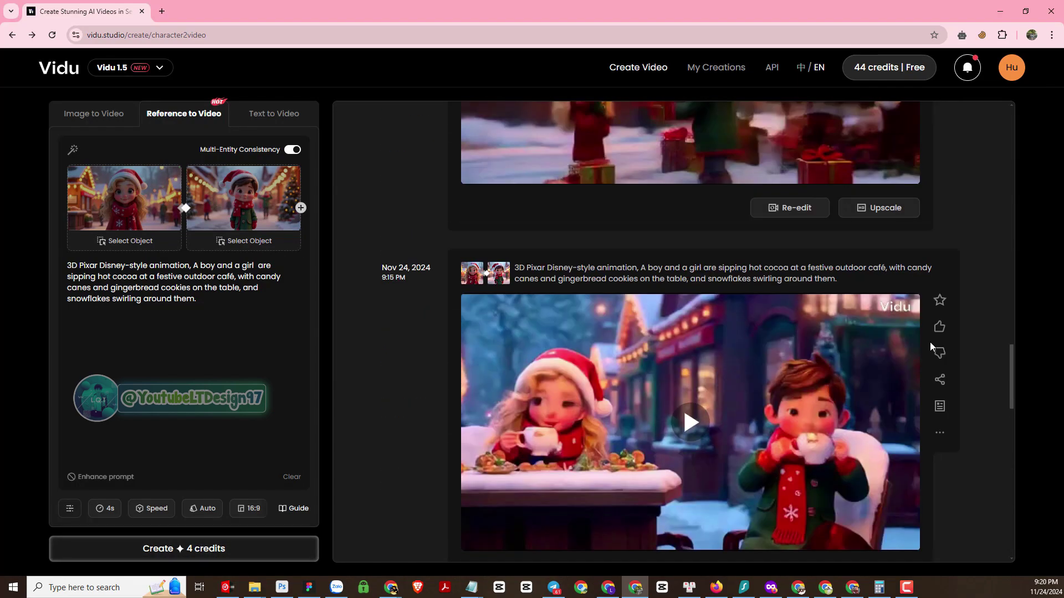
scroll(929, 341, "up", 15)
scroll(930, 345, "up", 15)
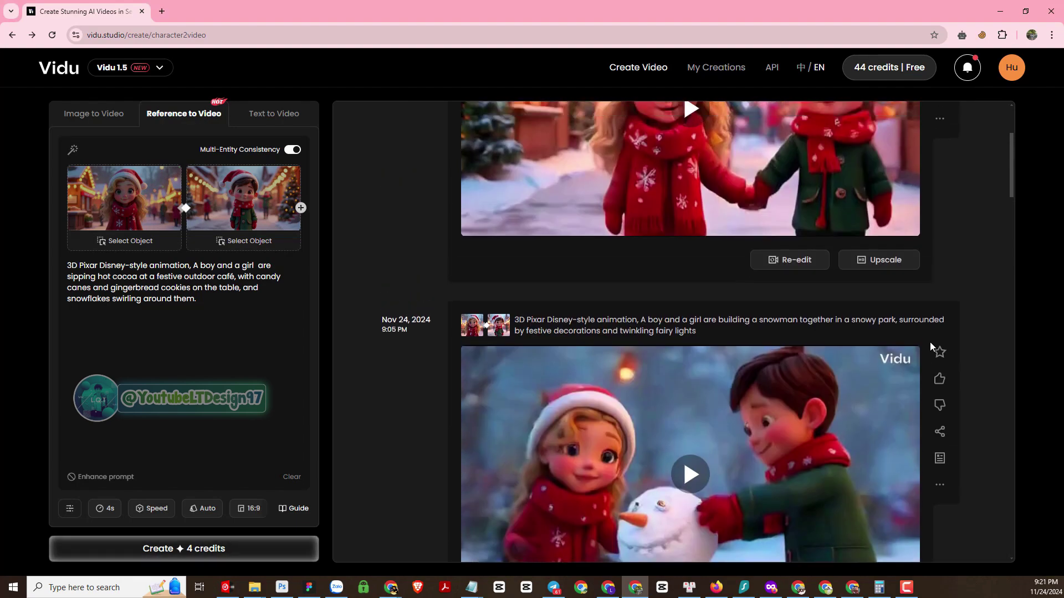
scroll(930, 347, "down", 12)
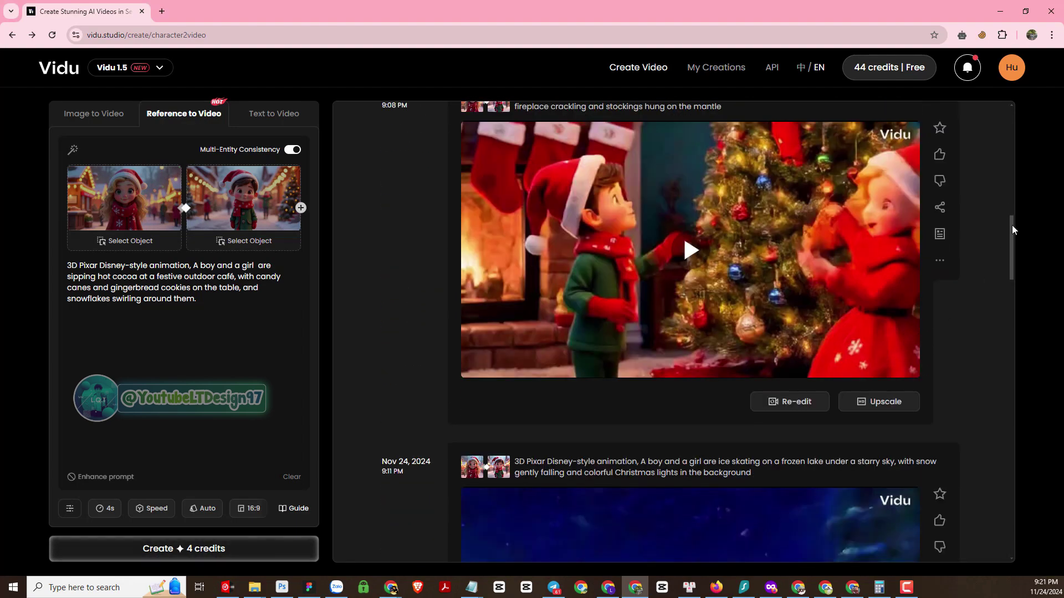
left_click_drag(1012, 230, 1017, 283)
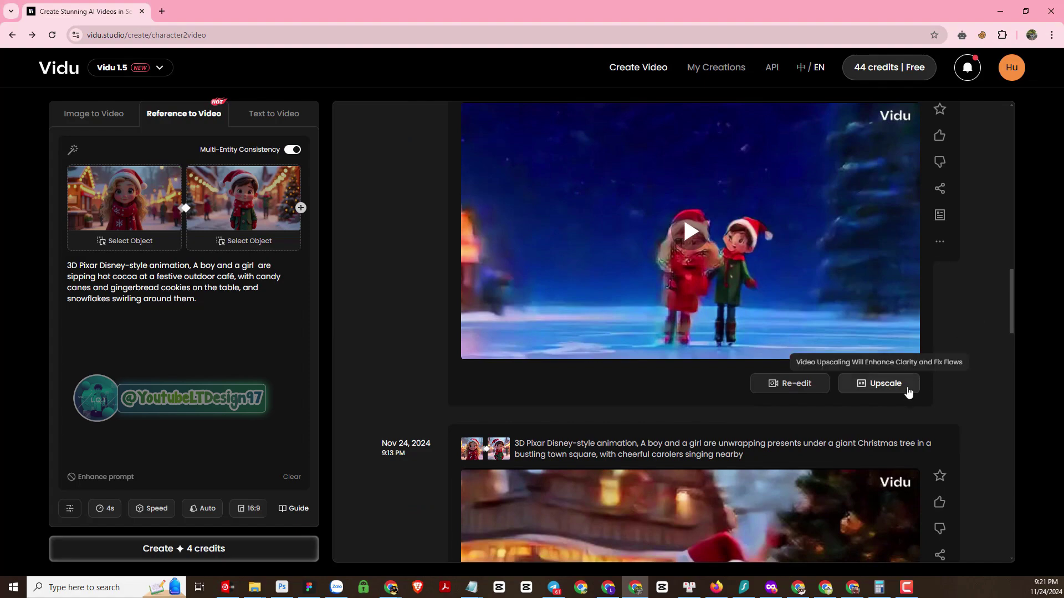
left_click_drag(1014, 289, 1051, 516)
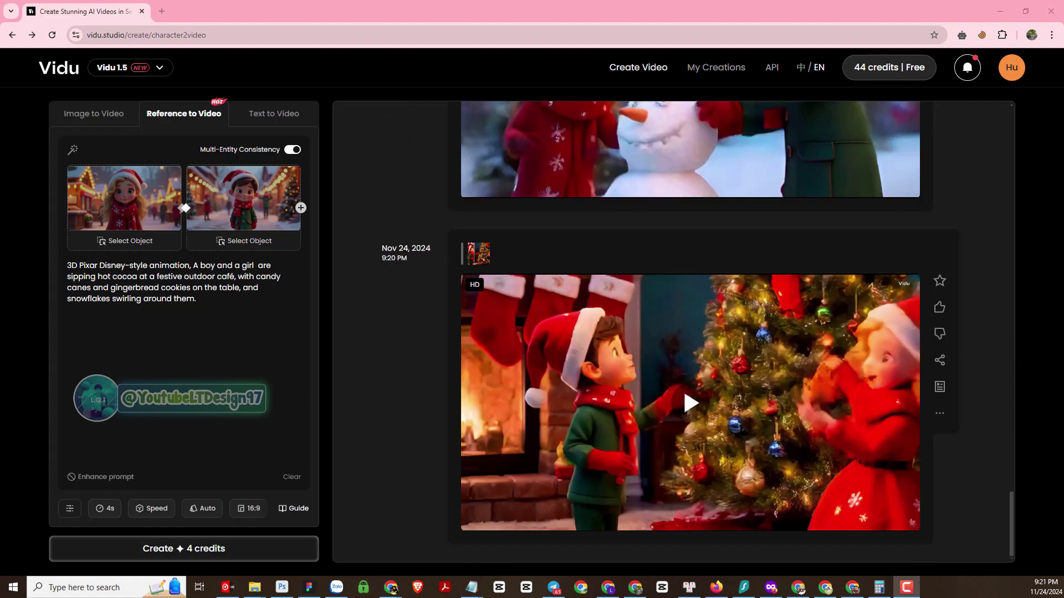
left_click_drag(1012, 516, 1030, 282)
left_click(876, 456)
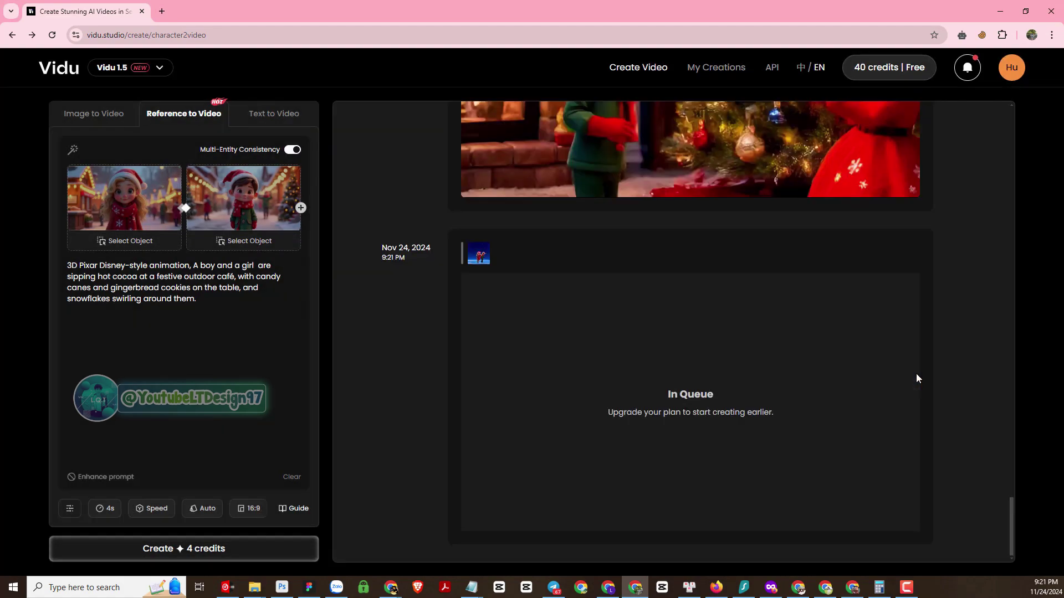
scroll(917, 379, "up", 6)
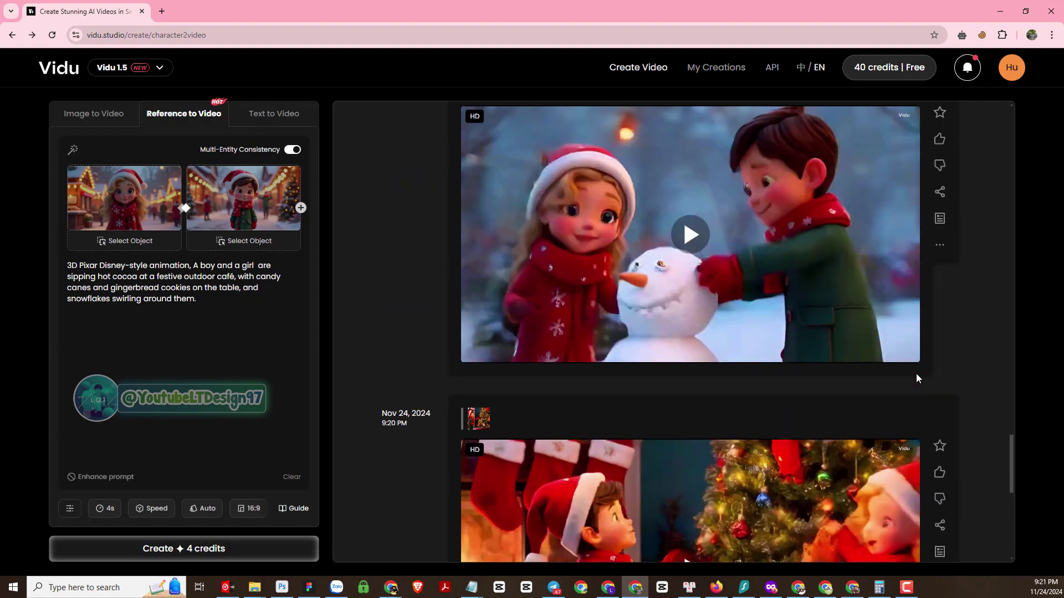
scroll(916, 373, "up", 5)
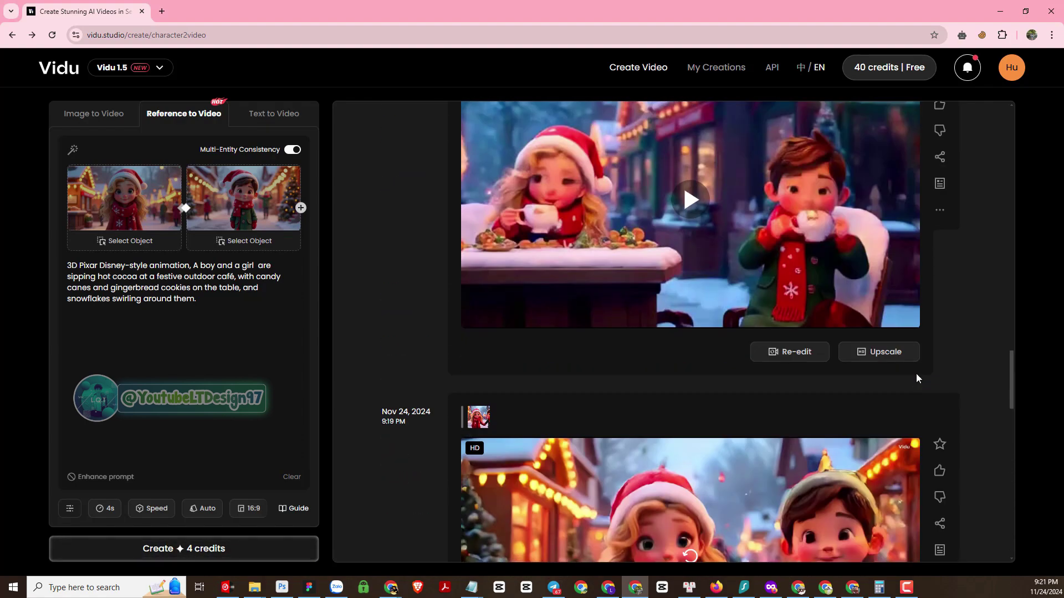
scroll(916, 375, "up", 3)
scroll(916, 375, "up", 2)
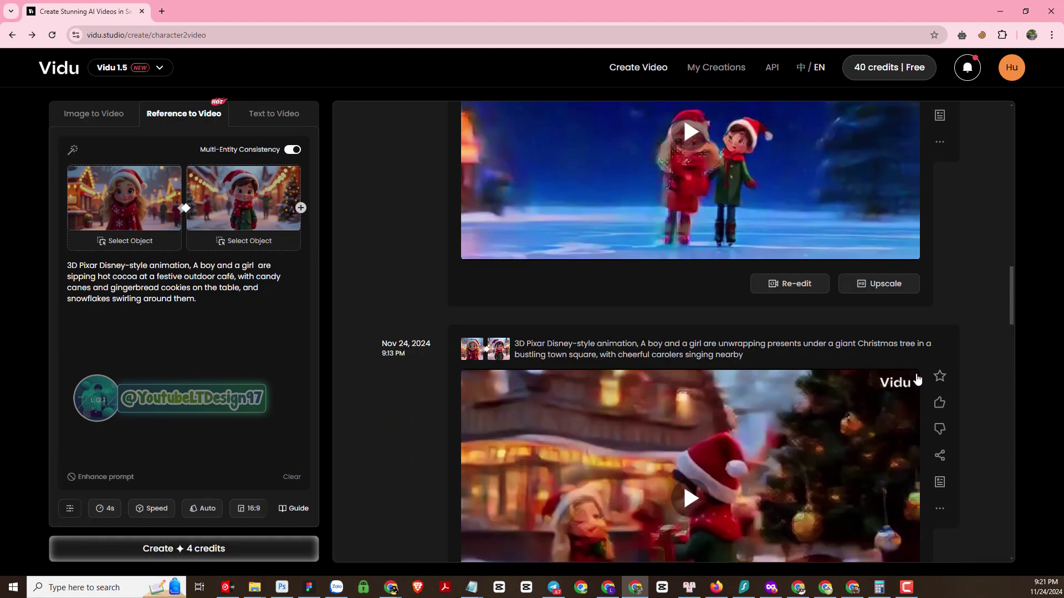
scroll(916, 375, "down", 5)
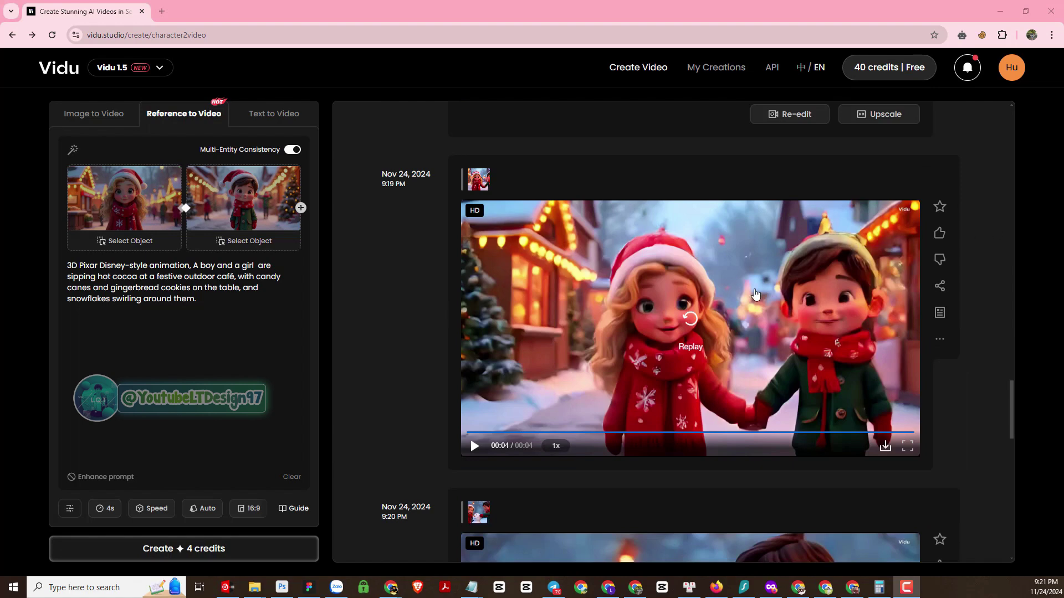
- Play the upscaled HD versions of the Christmas market video and the snowman-building video
left_click(695, 329)
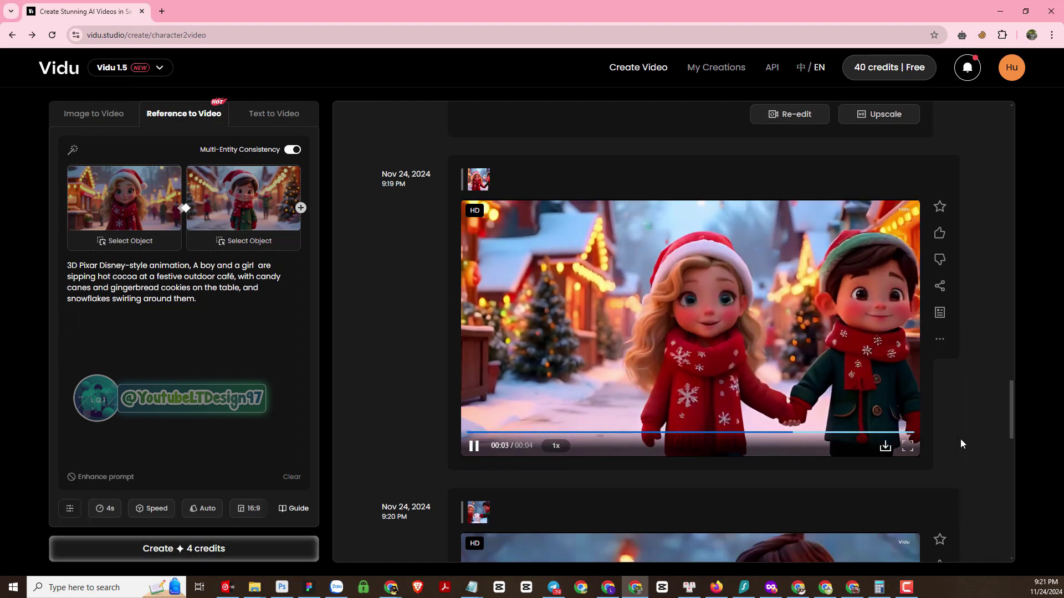
scroll(960, 439, "down", 4)
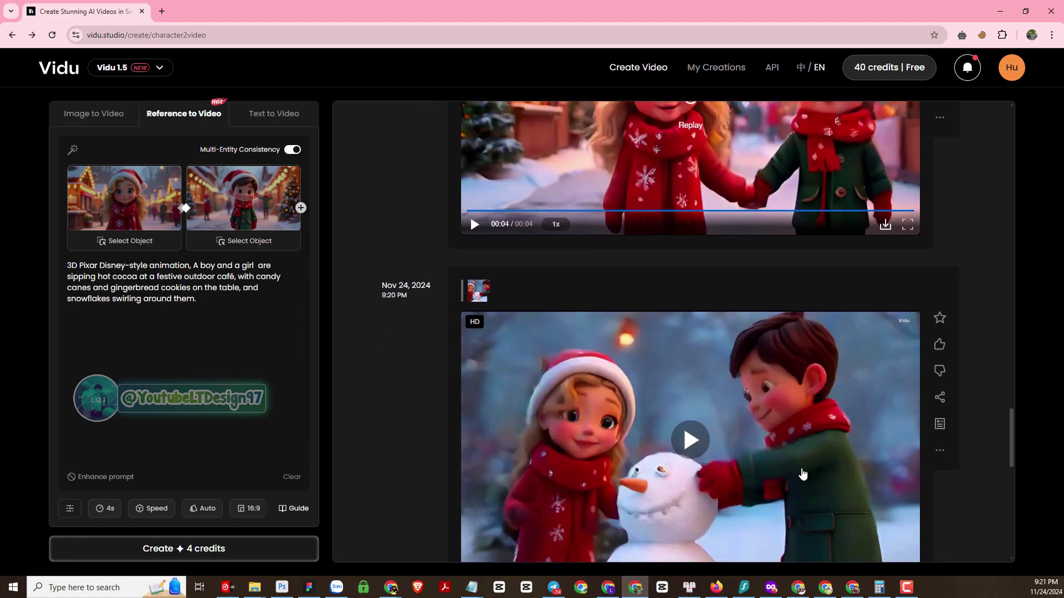
left_click(700, 453)
scroll(994, 434, "down", 1)
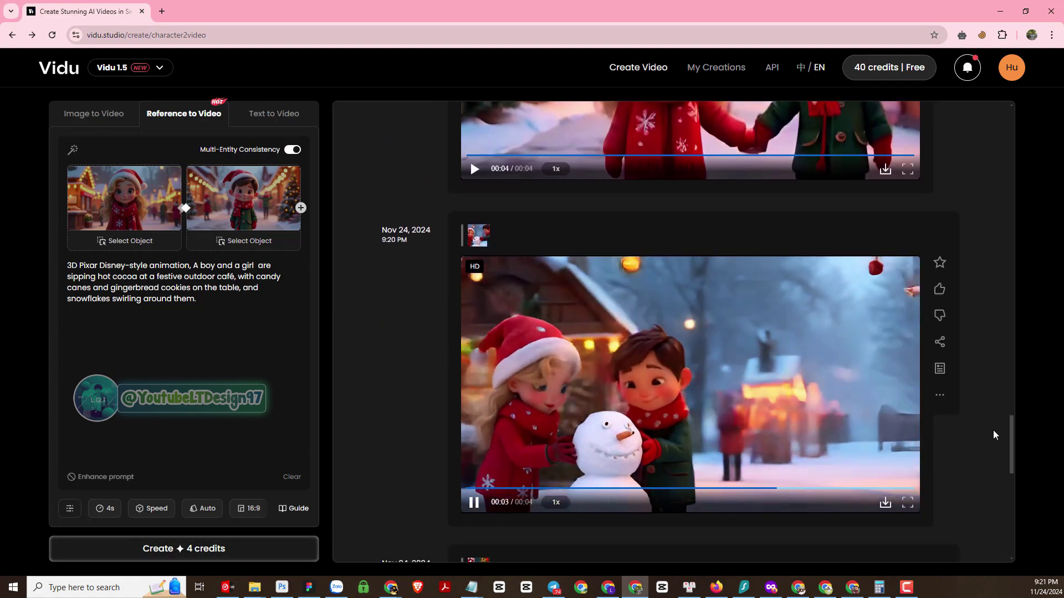
- Play the upscaled HD versions of the Christmas tree-decorating video and the ice-skating video
scroll(992, 433, "down", 7)
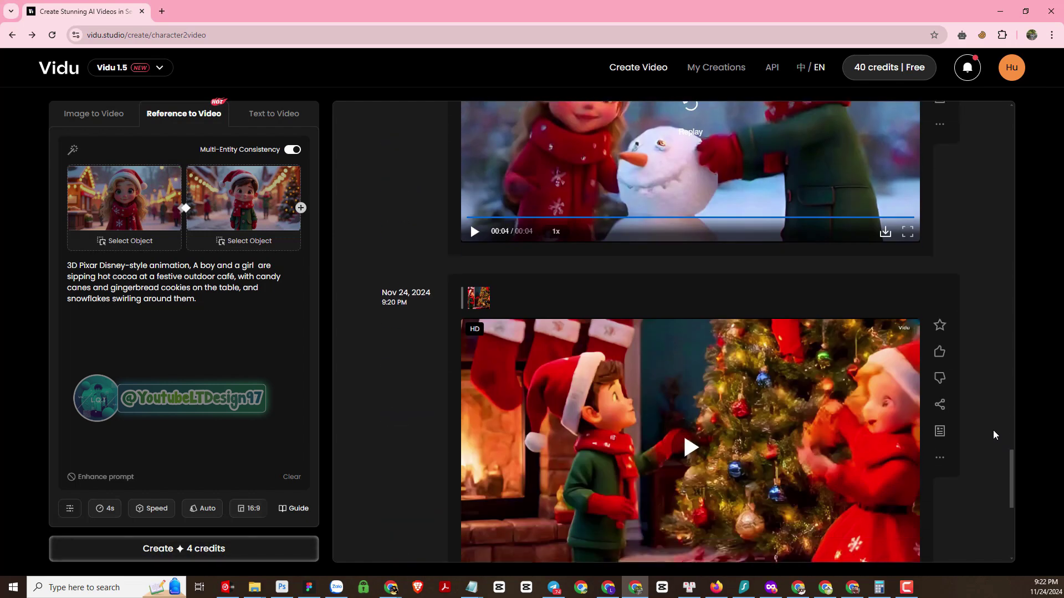
left_click(689, 331)
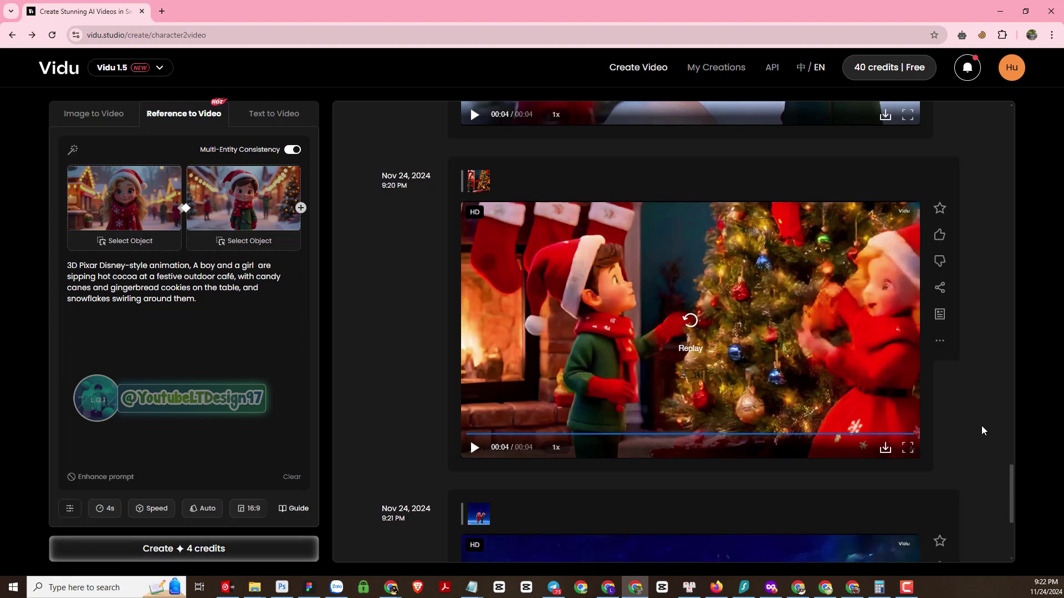
scroll(983, 430, "down", 5)
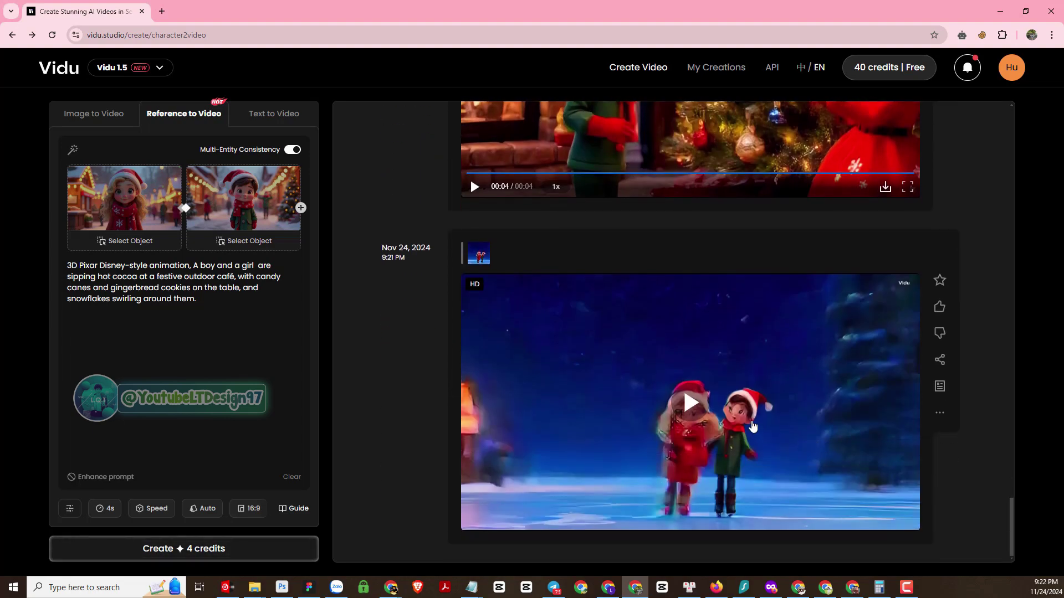
left_click(752, 426)
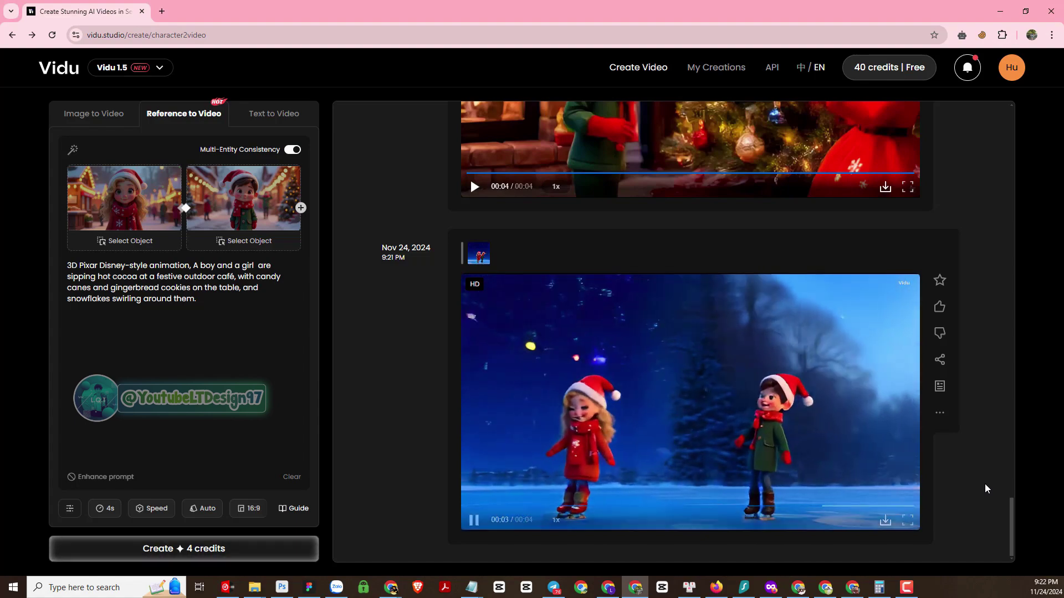
- Upscale the original present-unwrapping video in the town square and the original hot cocoa café video
left_click_drag(1016, 512, 996, 305)
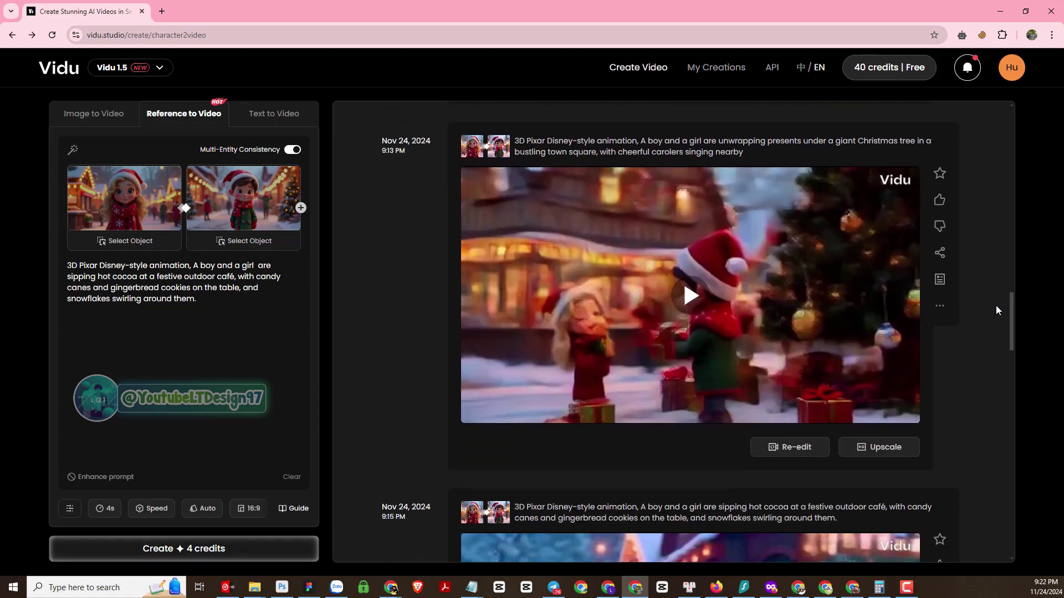
left_click(885, 419)
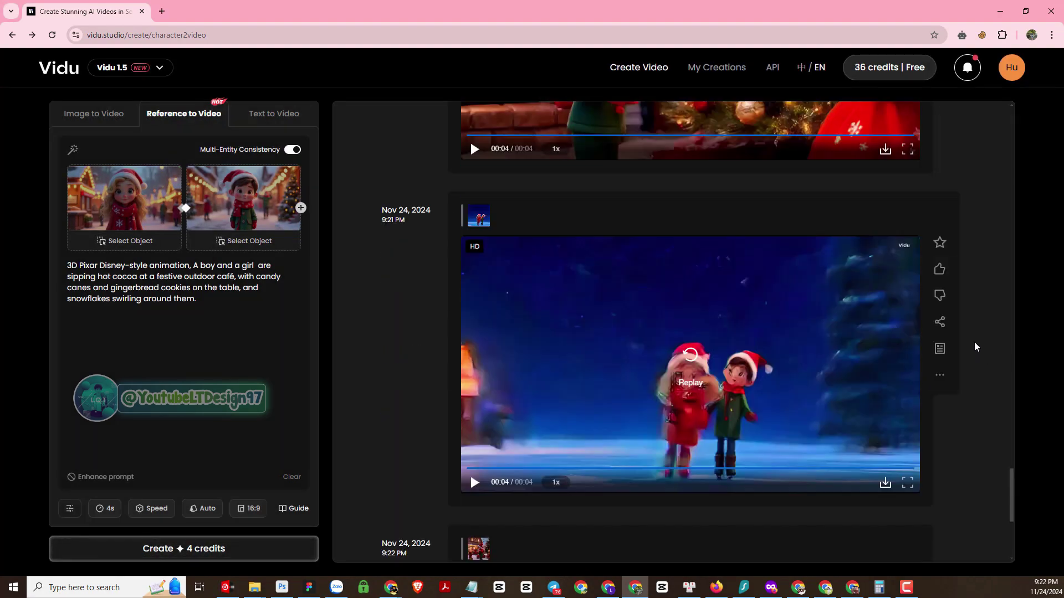
scroll(974, 343, "up", 10)
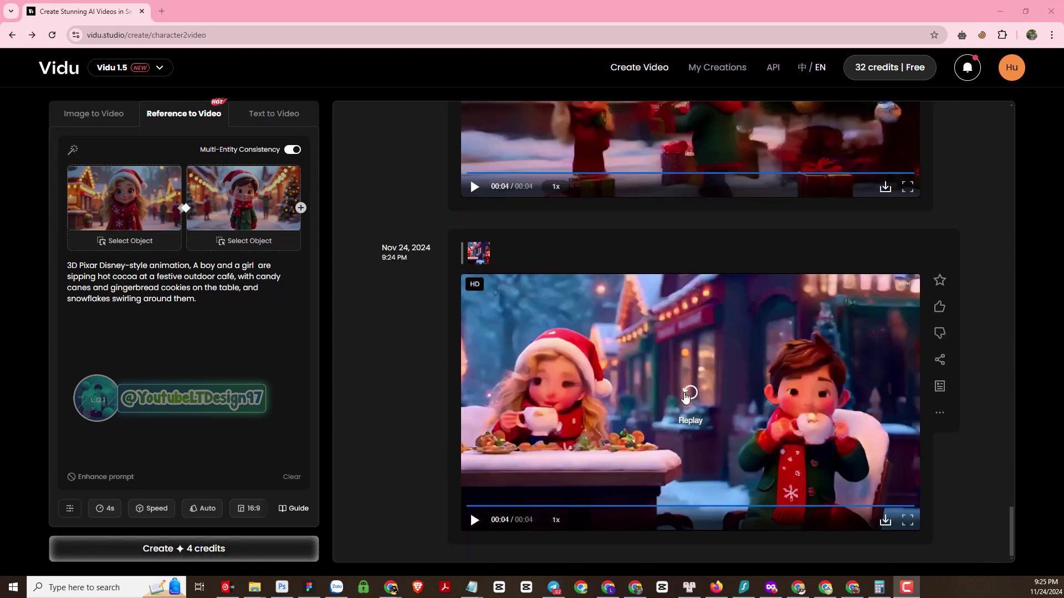
- Replay the HD hot cocoa café video in full screen and return to the normal view
left_click(687, 395)
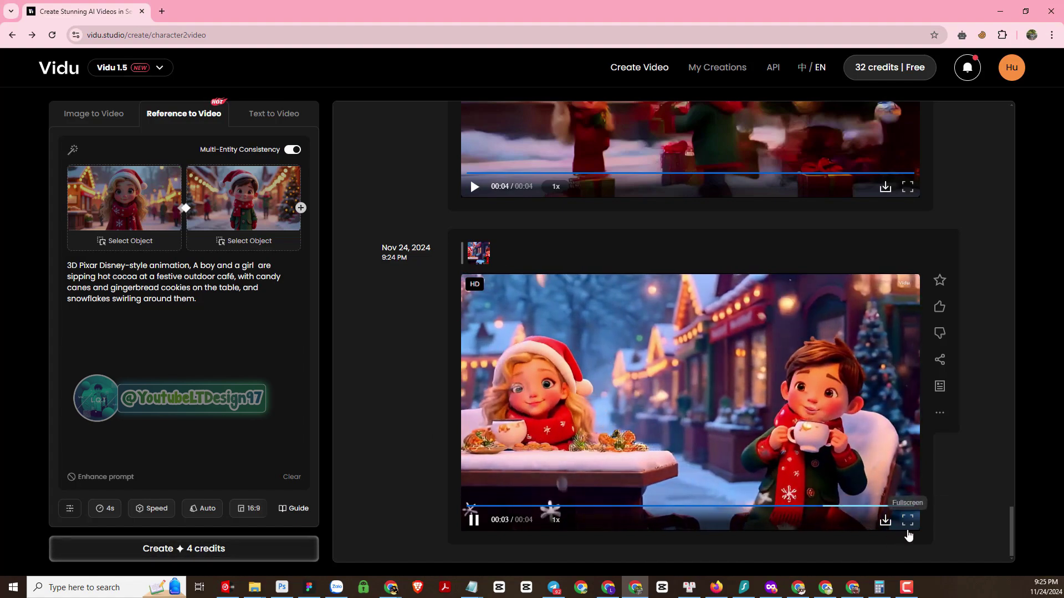
left_click(907, 521)
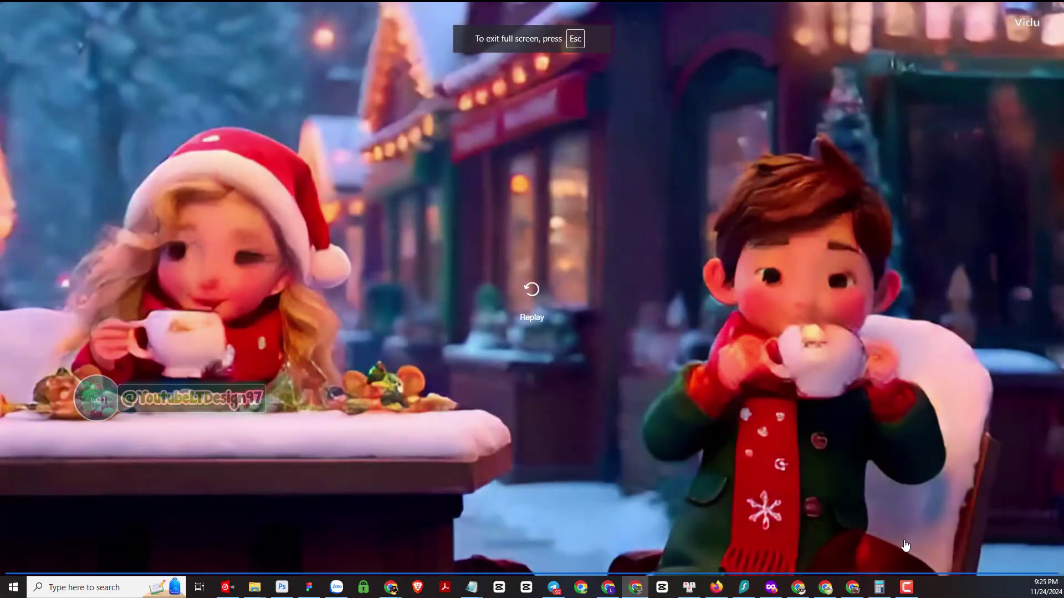
double_click(510, 482)
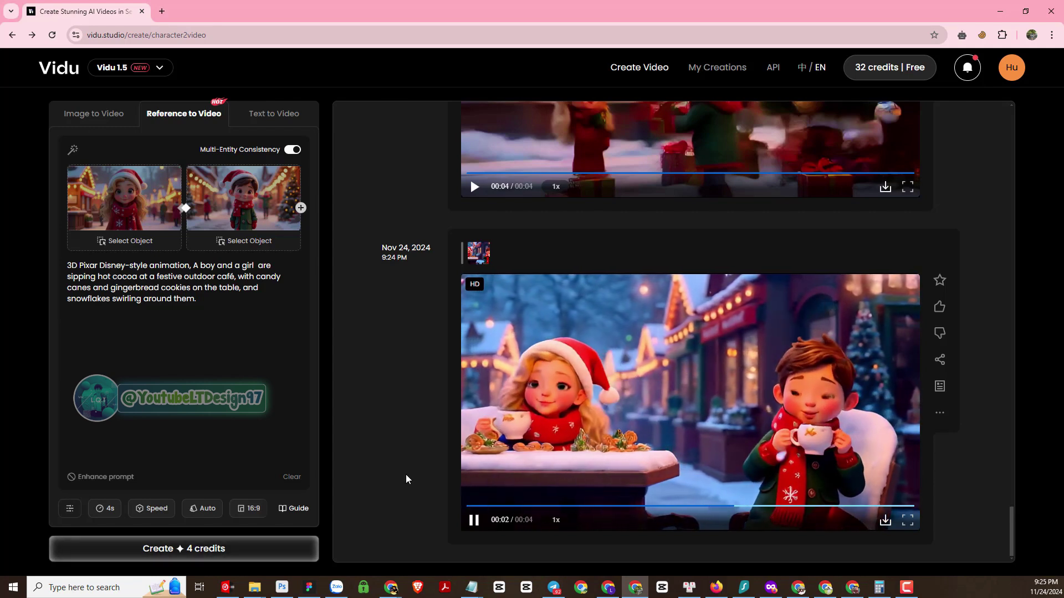
- Replay the HD present-unwrapping video and the HD tree-decorating video
scroll(405, 475, "up", 4)
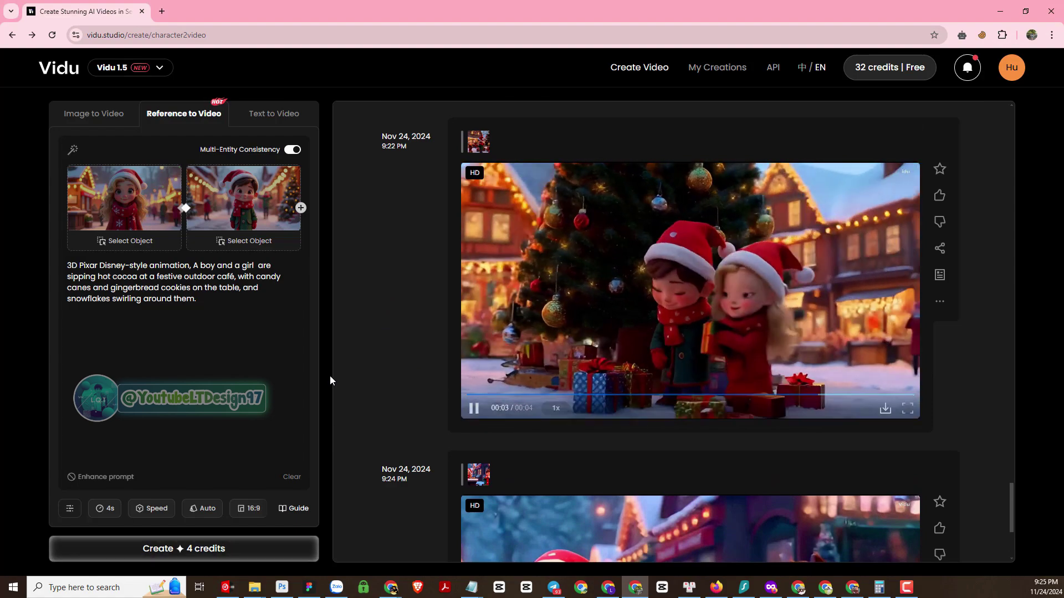
scroll(510, 376, "up", 5)
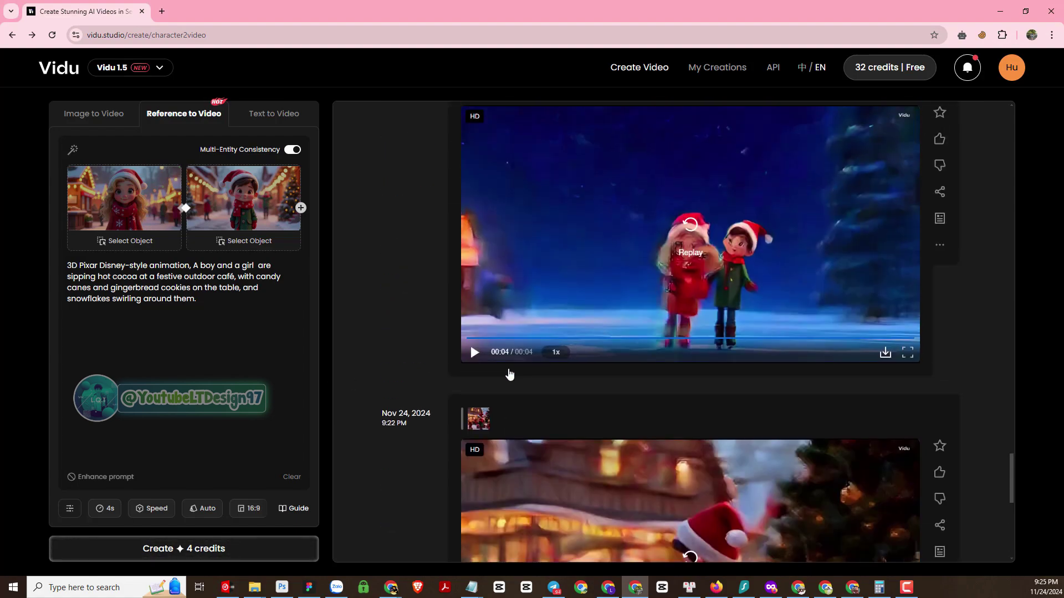
scroll(617, 257, "up", 5)
scroll(576, 288, "up", 2)
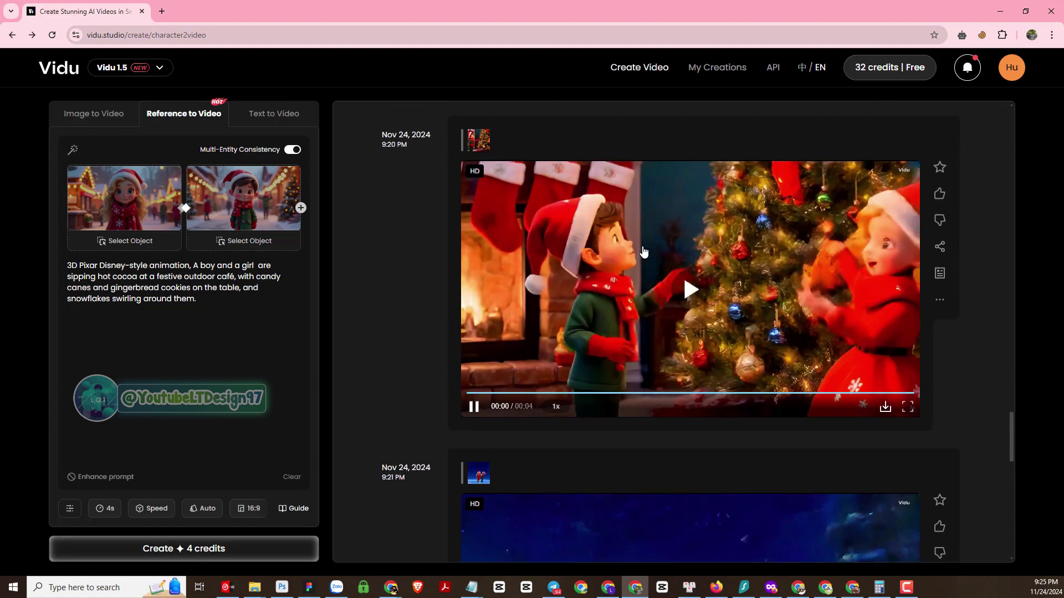
scroll(462, 282, "up", 1)
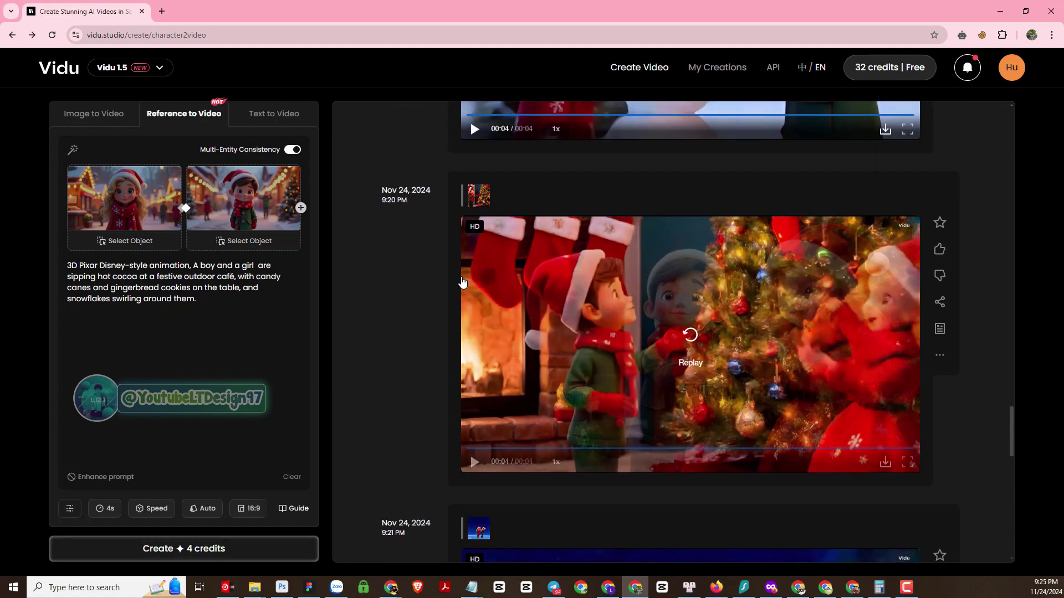
- Replay the HD snowman-building video and the HD Christmas market video
scroll(466, 288, "up", 4)
left_click(475, 354)
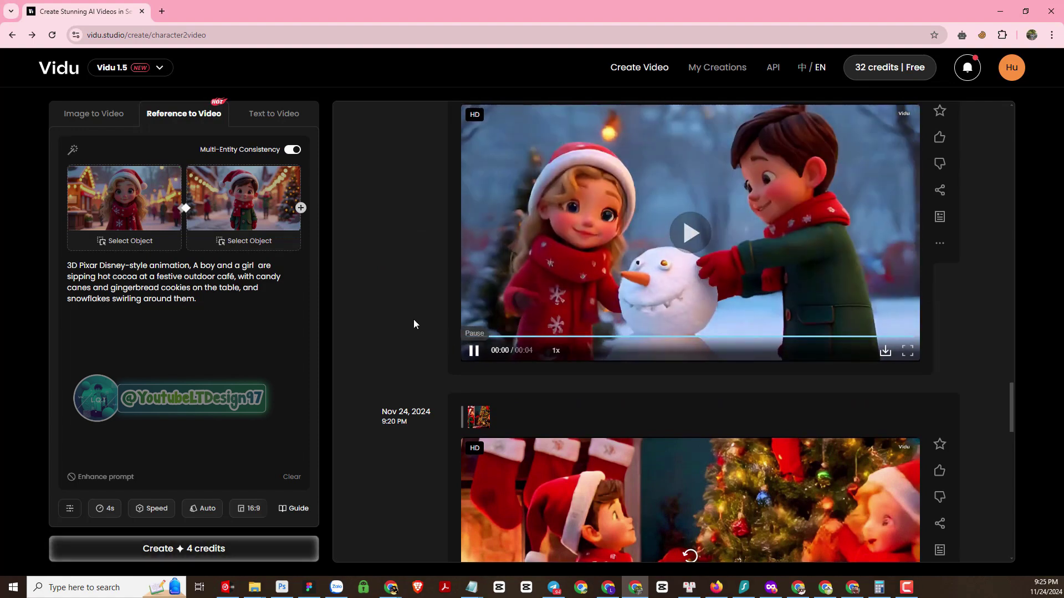
scroll(409, 315, "up", 1)
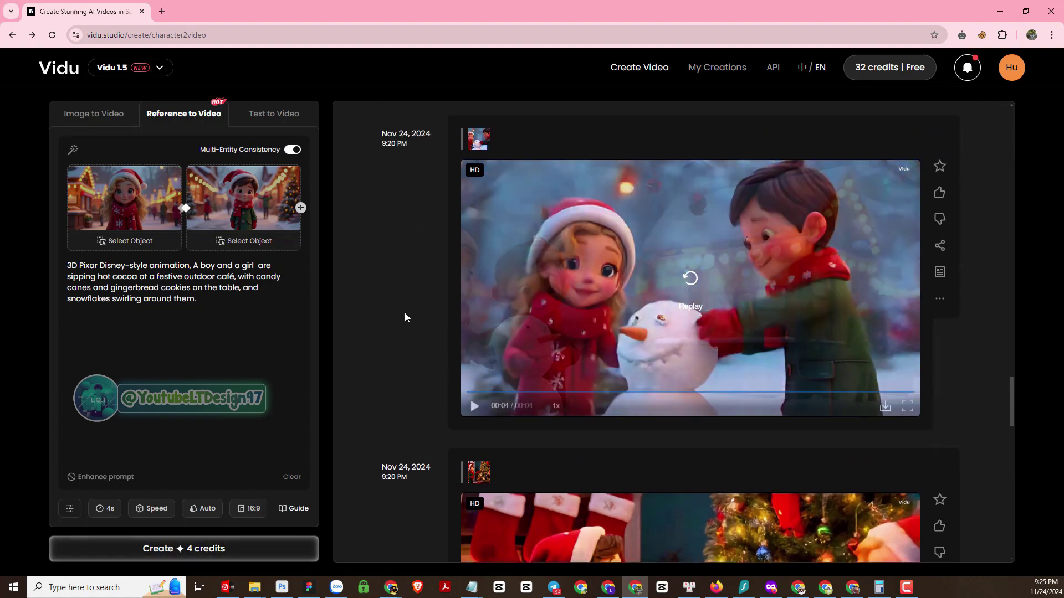
scroll(404, 316, "up", 7)
left_click(651, 334)
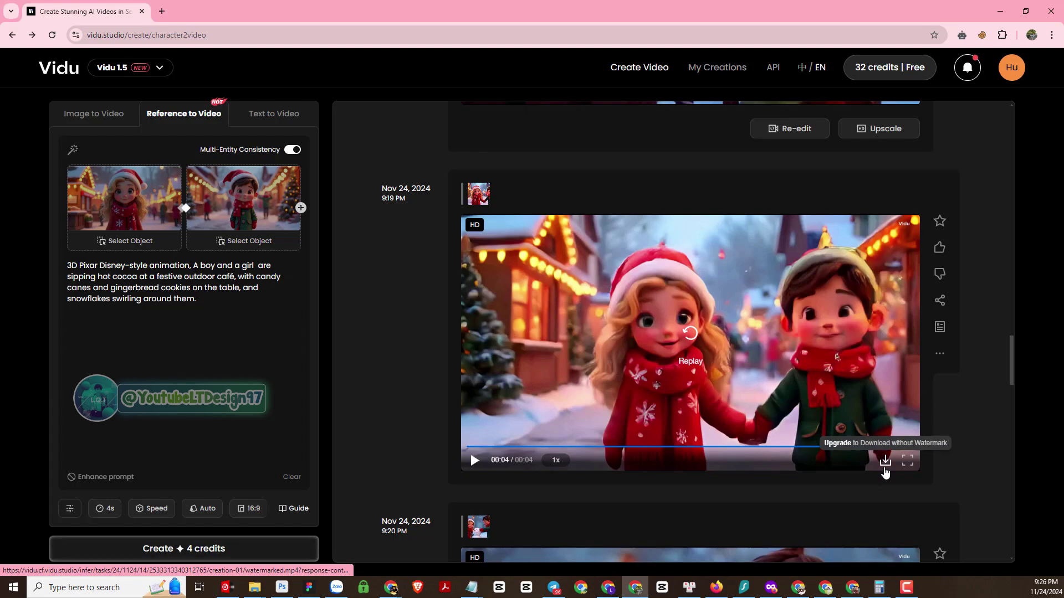
- Download the HD Christmas market video and the HD snowman-building video
left_click(884, 469)
scroll(982, 440, "down", 3)
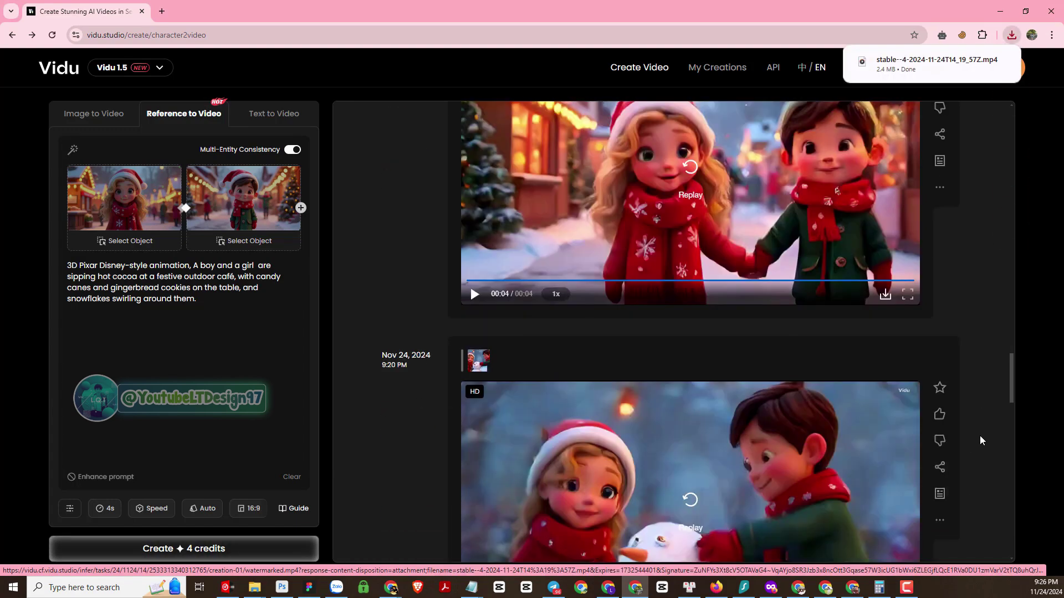
scroll(981, 440, "down", 3)
left_click(885, 462)
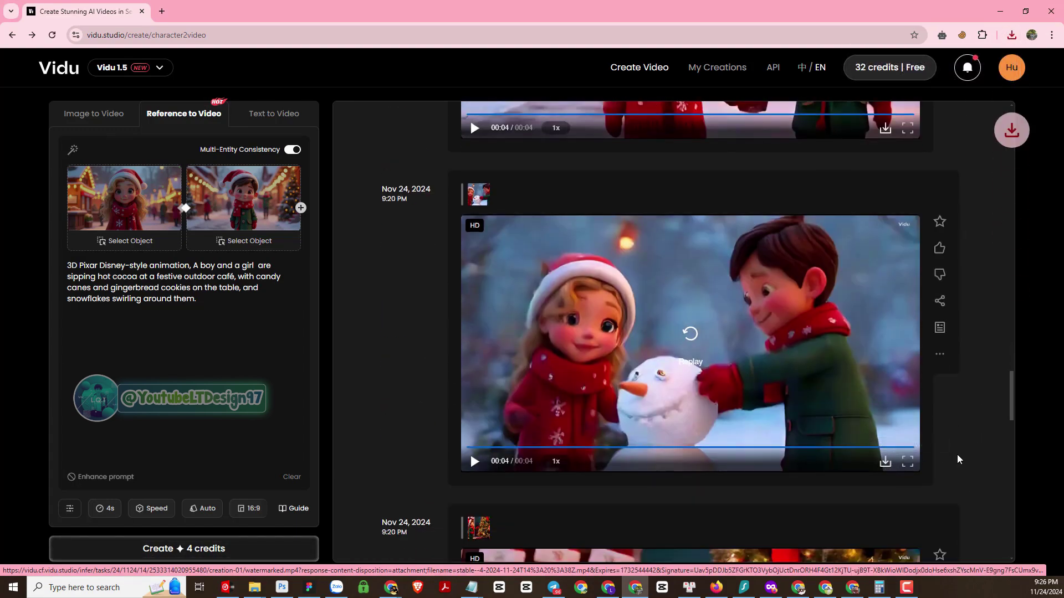
- Download the HD tree-decorating video and the HD ice-skating video
scroll(958, 460, "down", 9)
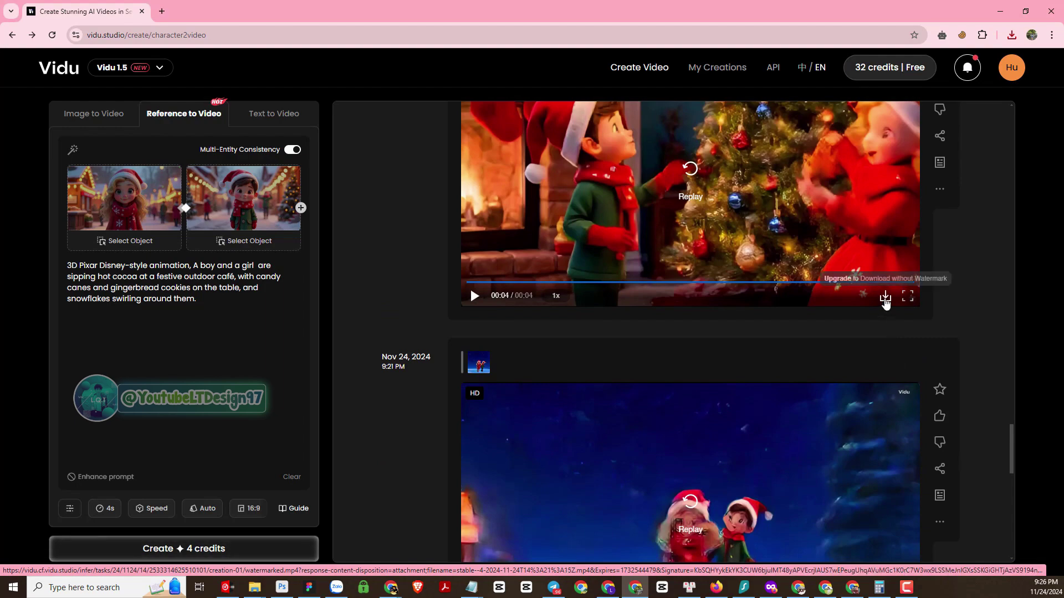
scroll(951, 365, "down", 5)
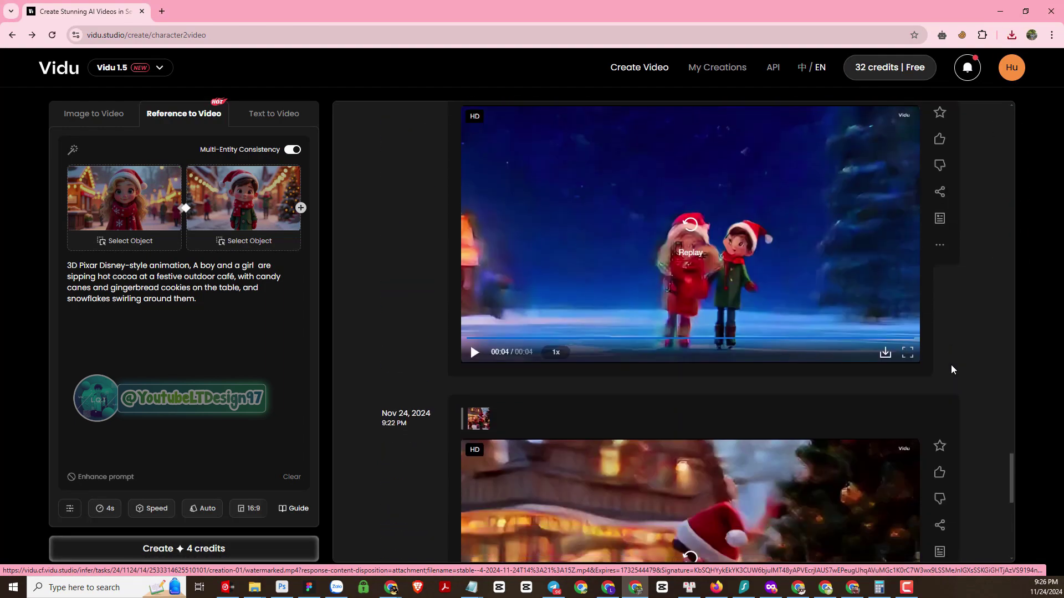
scroll(950, 370, "down", 3)
left_click(886, 189)
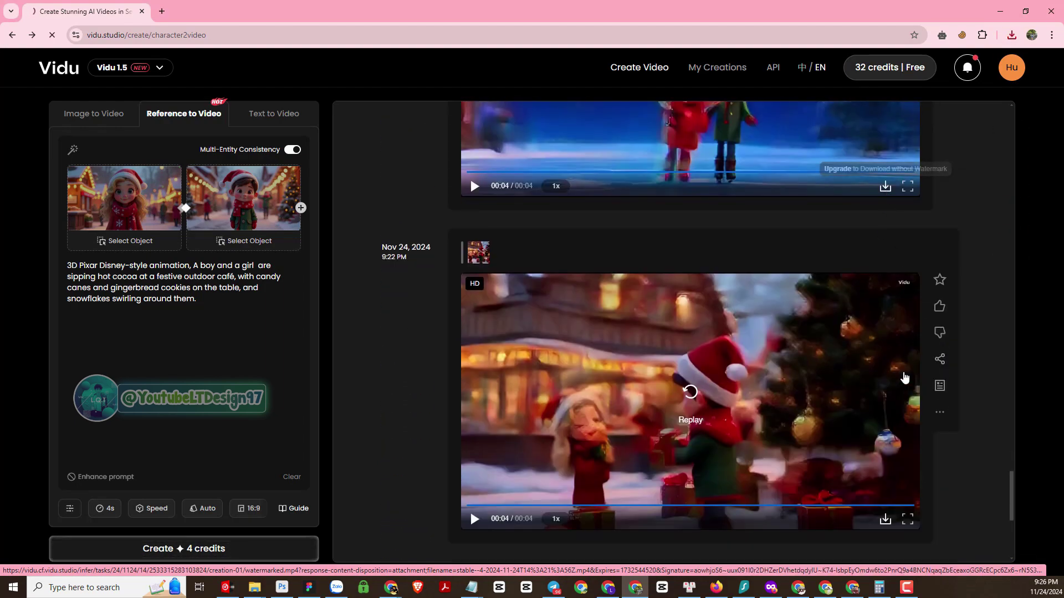
- Download the HD present-unwrapping video and the HD hot cocoa café video
scroll(903, 377, "down", 6)
scroll(910, 392, "up", 2)
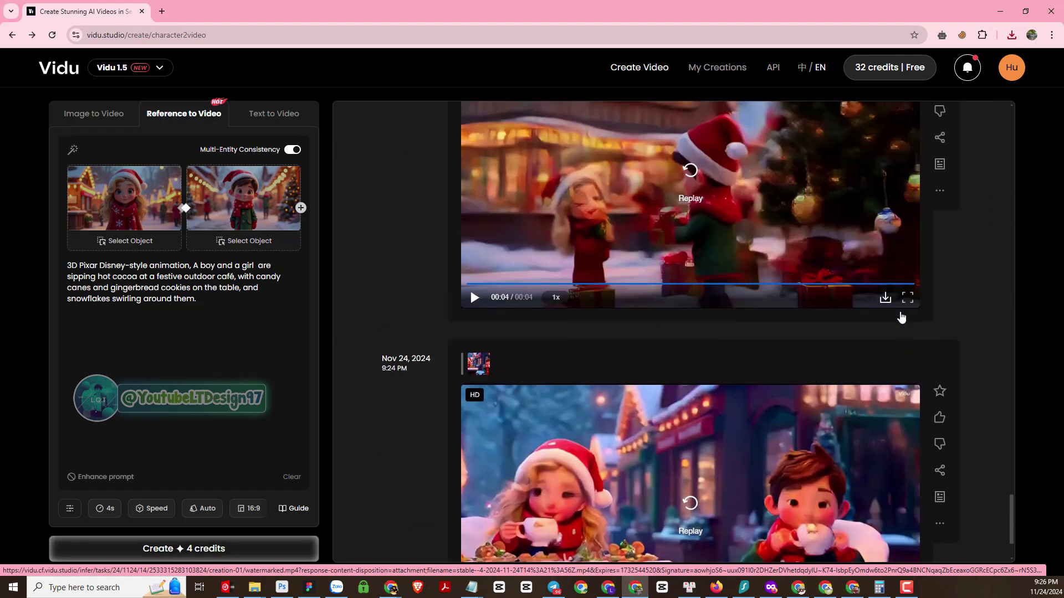
left_click(885, 297)
scroll(905, 418, "down", 1)
scroll(905, 418, "down", 1)
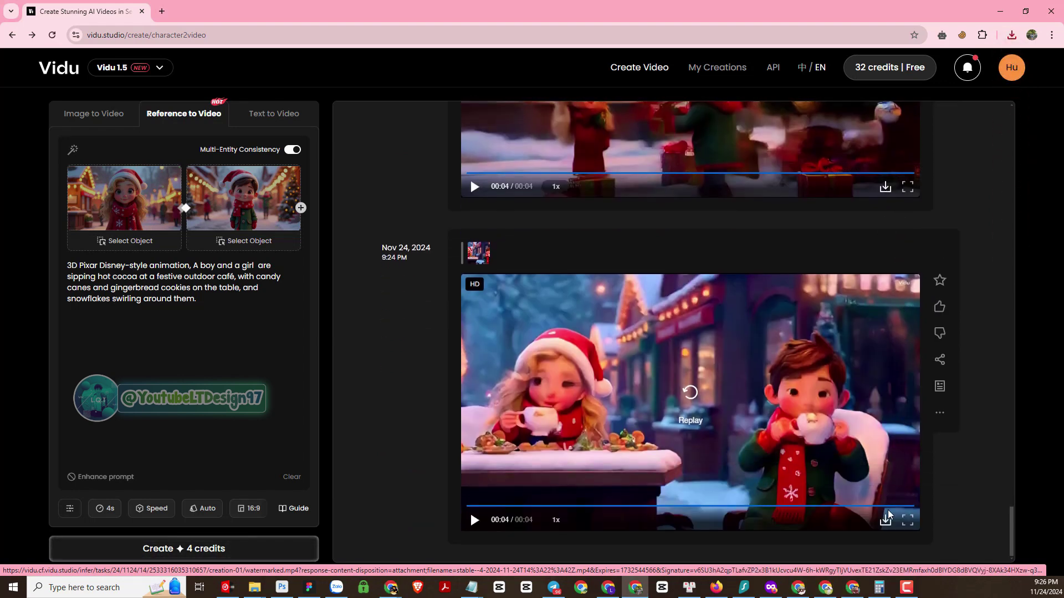
left_click(885, 519)
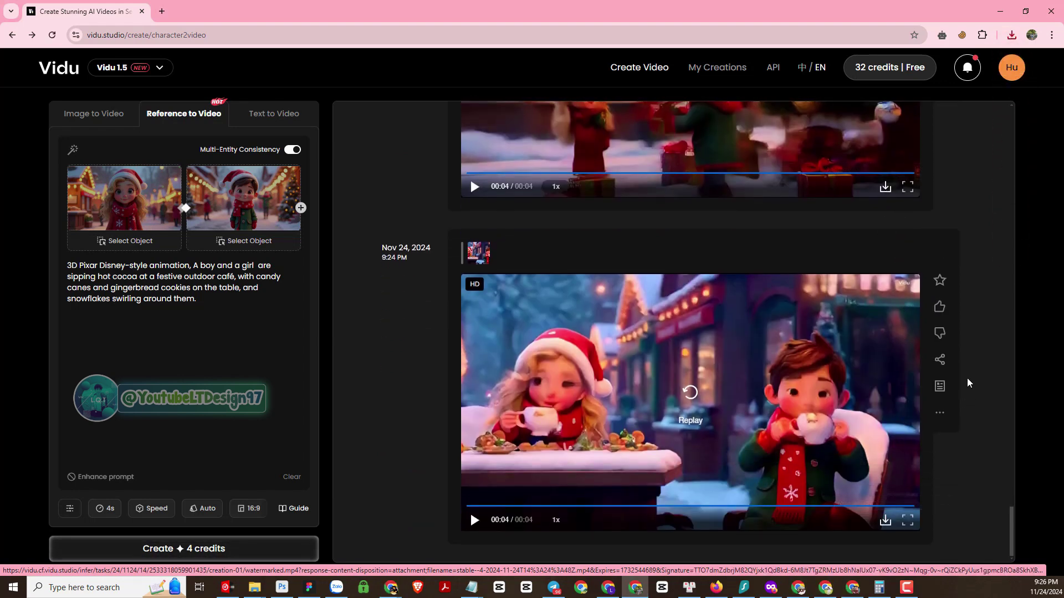
scroll(967, 382, "up", 7)
scroll(967, 384, "up", 4)
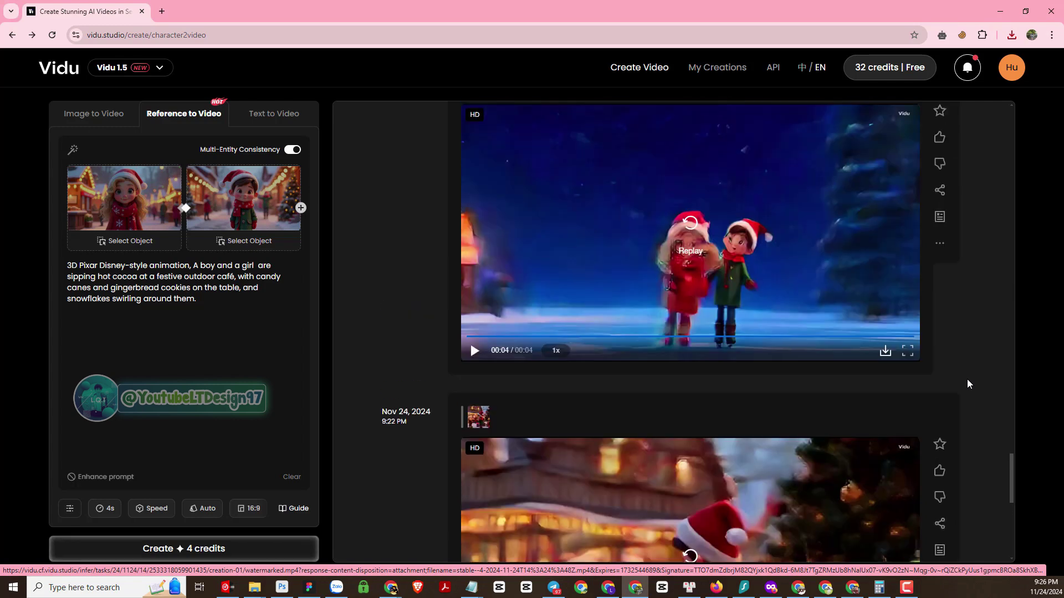